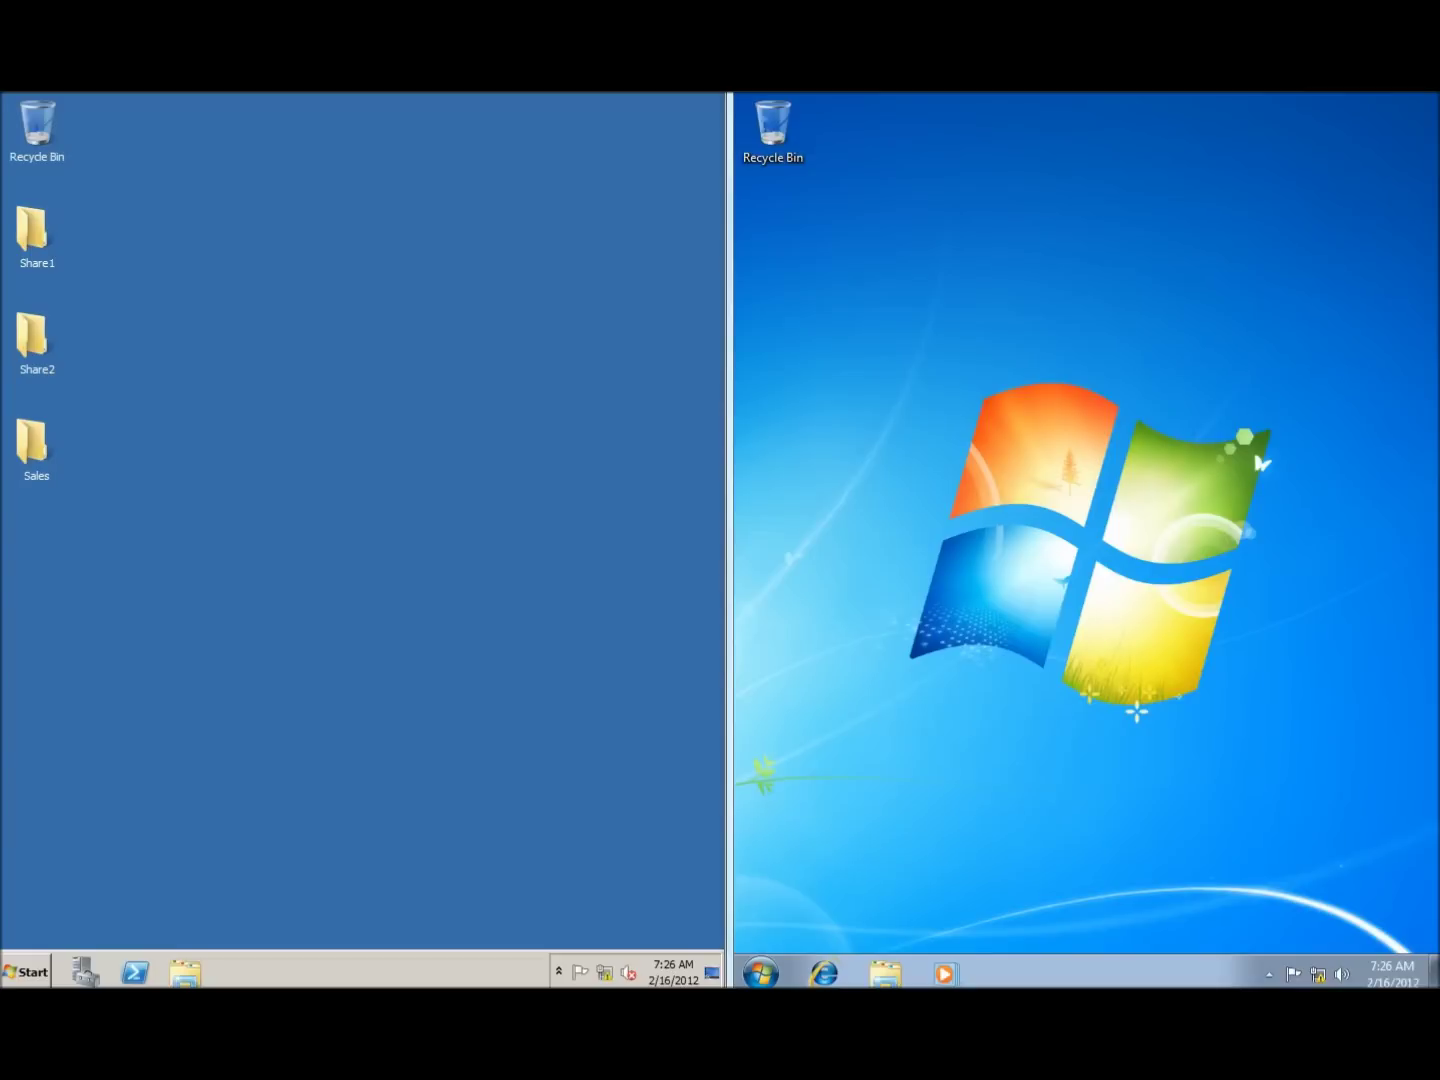
# Step: Open Remote Desktop Connection on the server and run ipconfig in a command prompt on the Windows 7 client
pyautogui.click(23, 972)
pyautogui.click(84, 713)
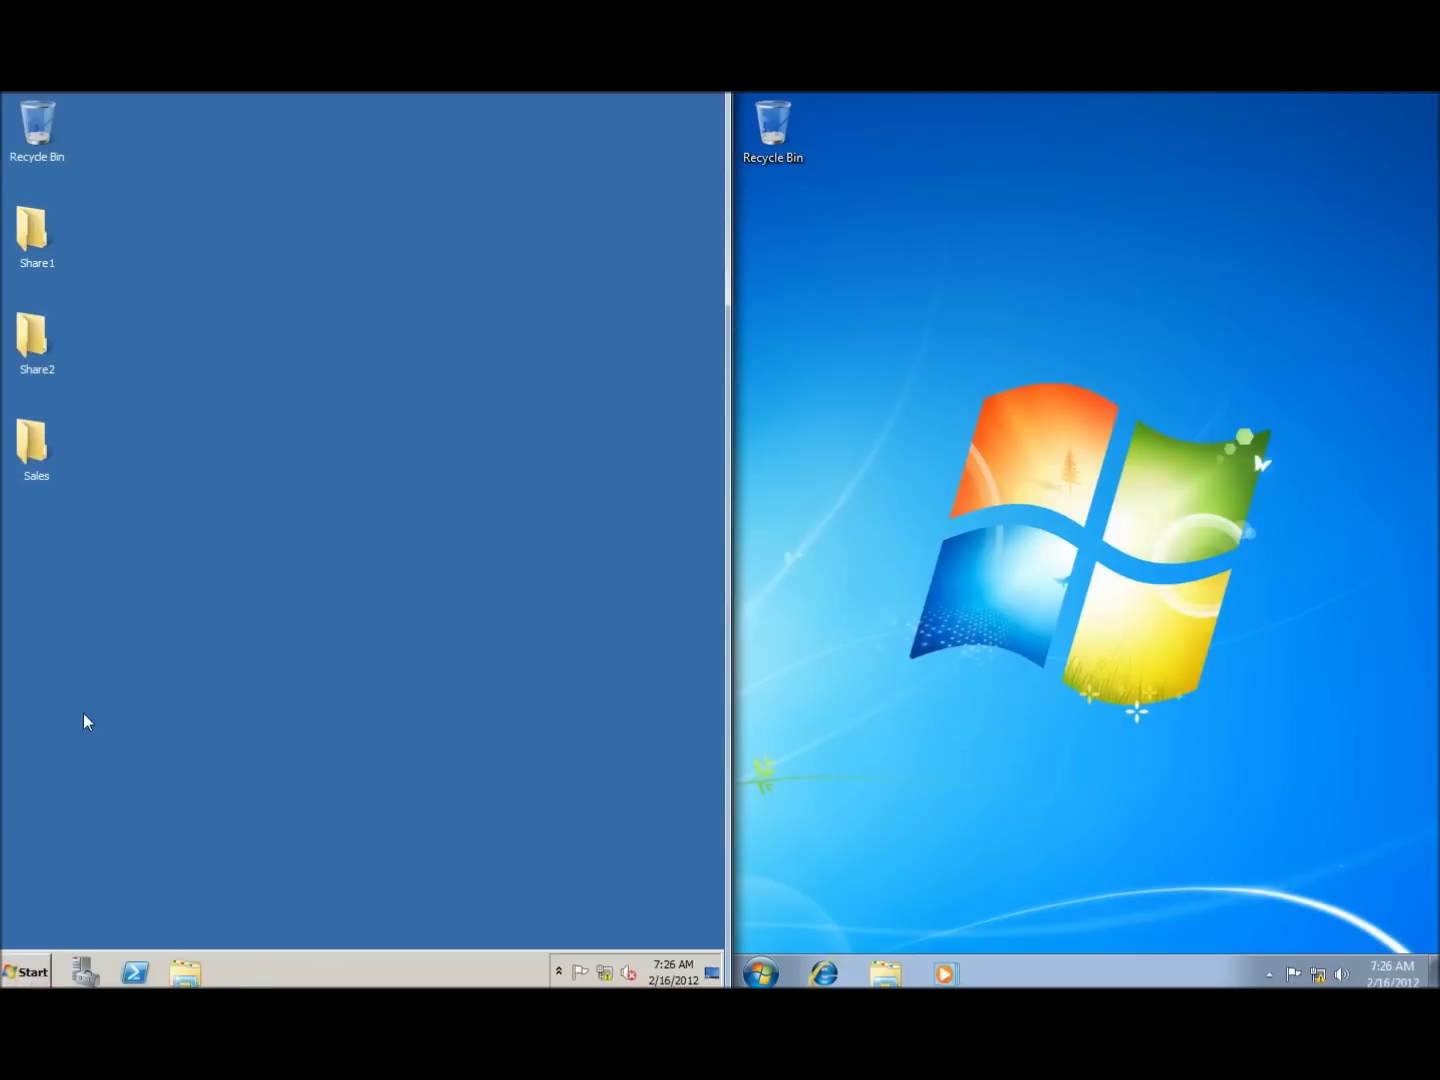
pyautogui.click(762, 973)
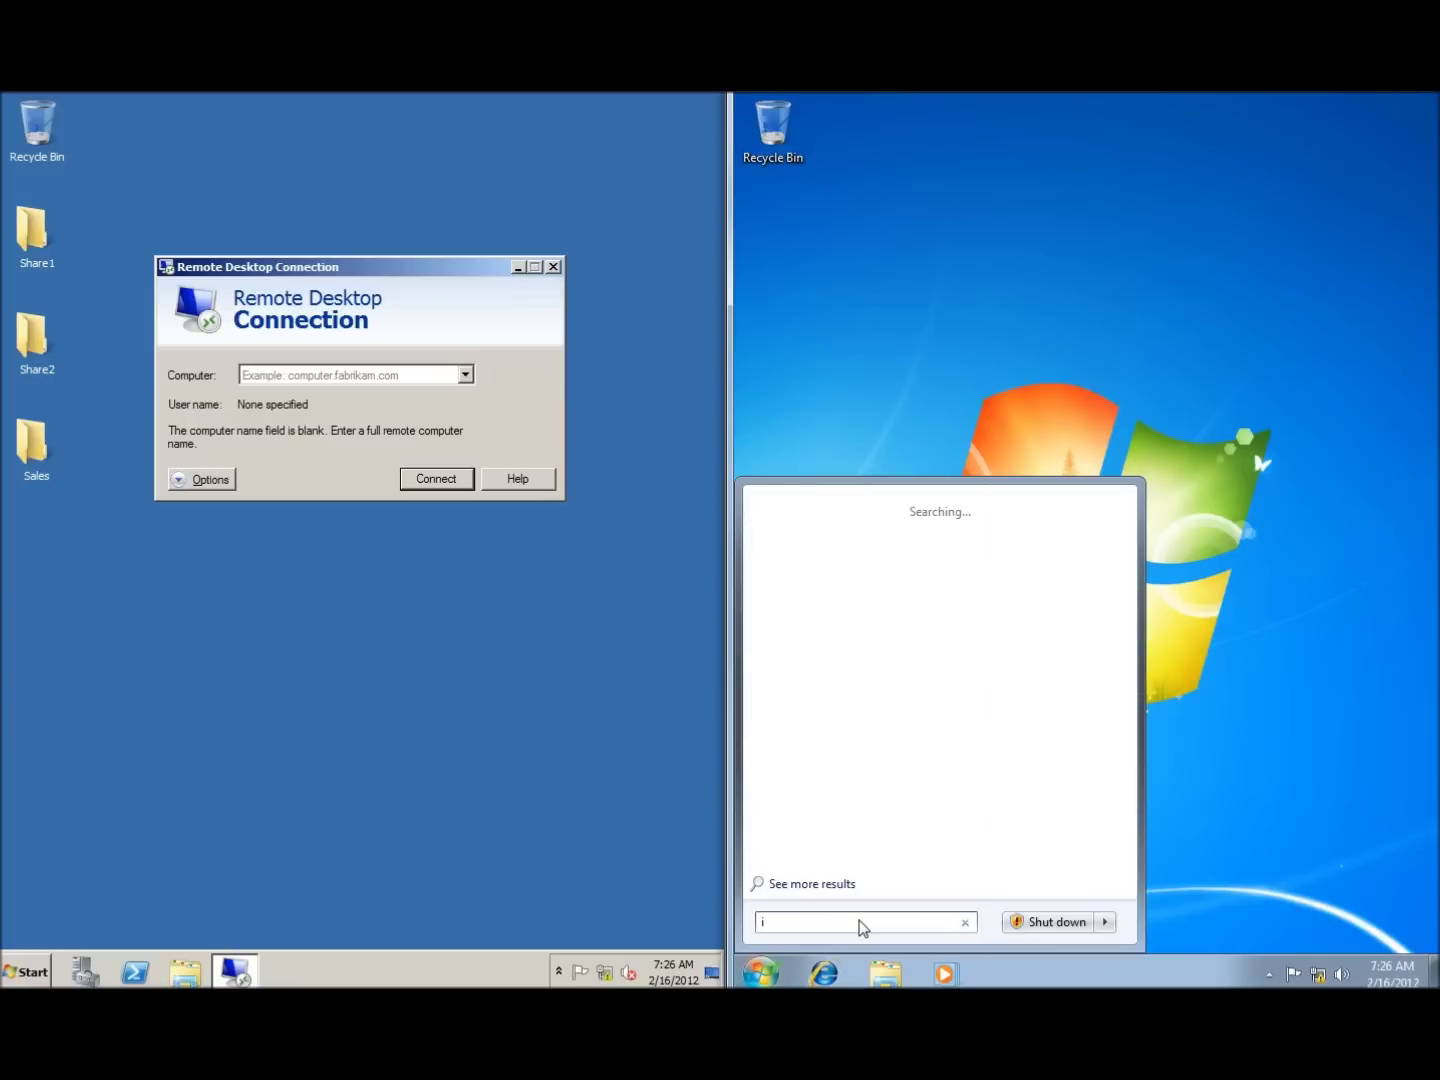
pyautogui.write('cmd')
pyautogui.press('Return')
pyautogui.write('ipconfig')
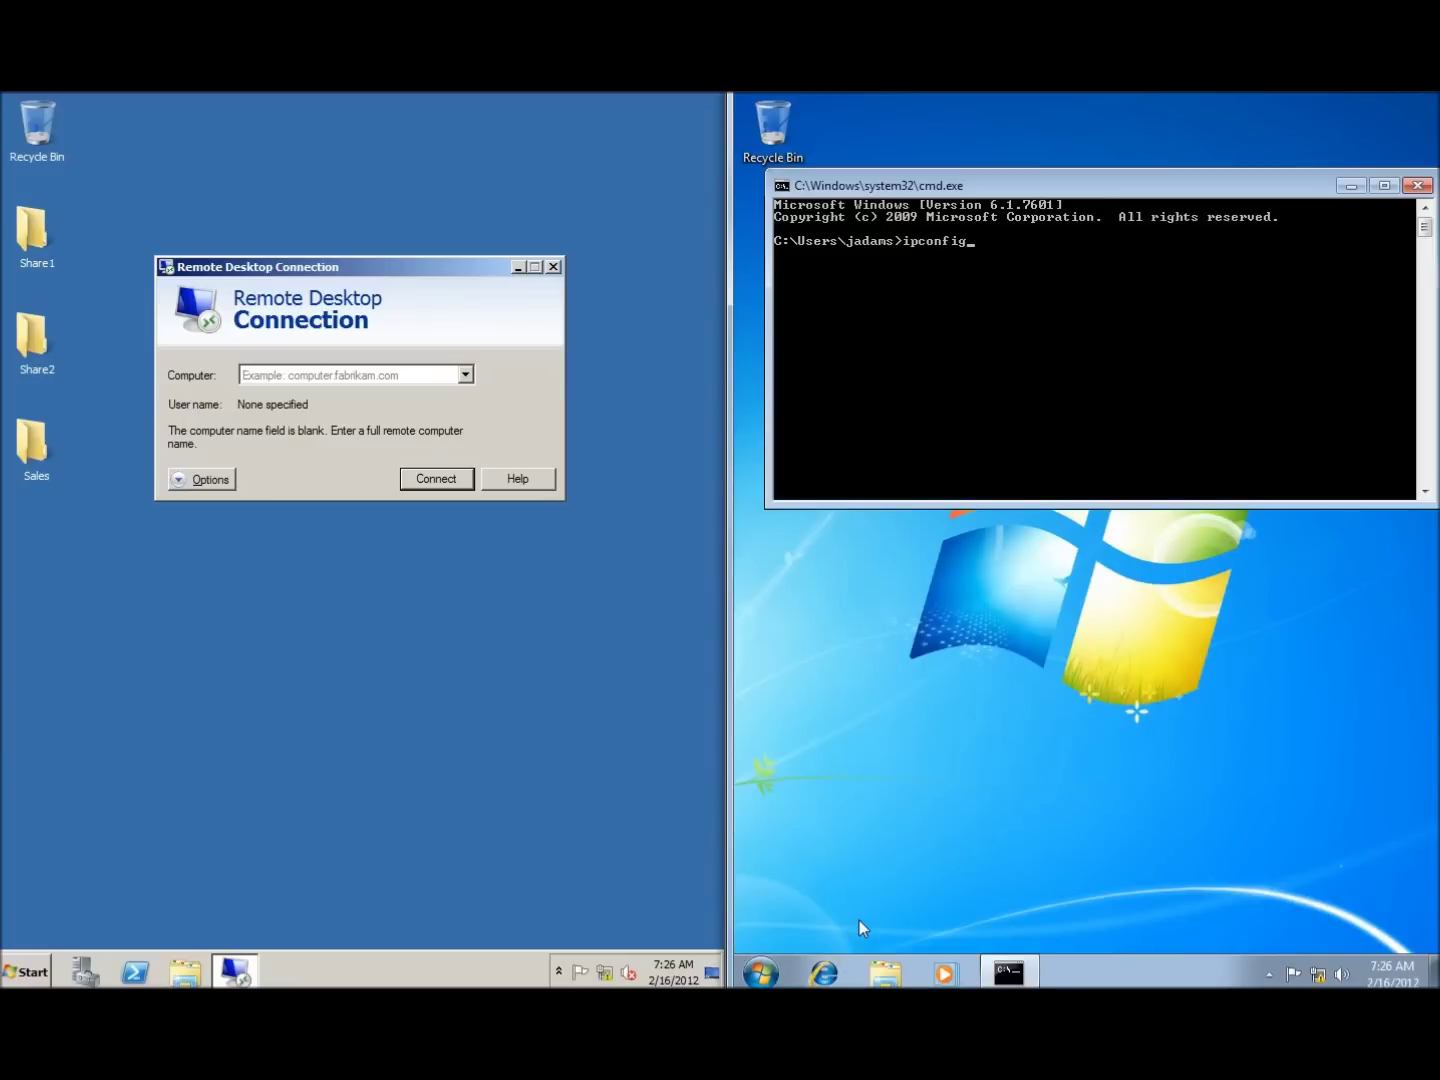
pyautogui.press('Return')
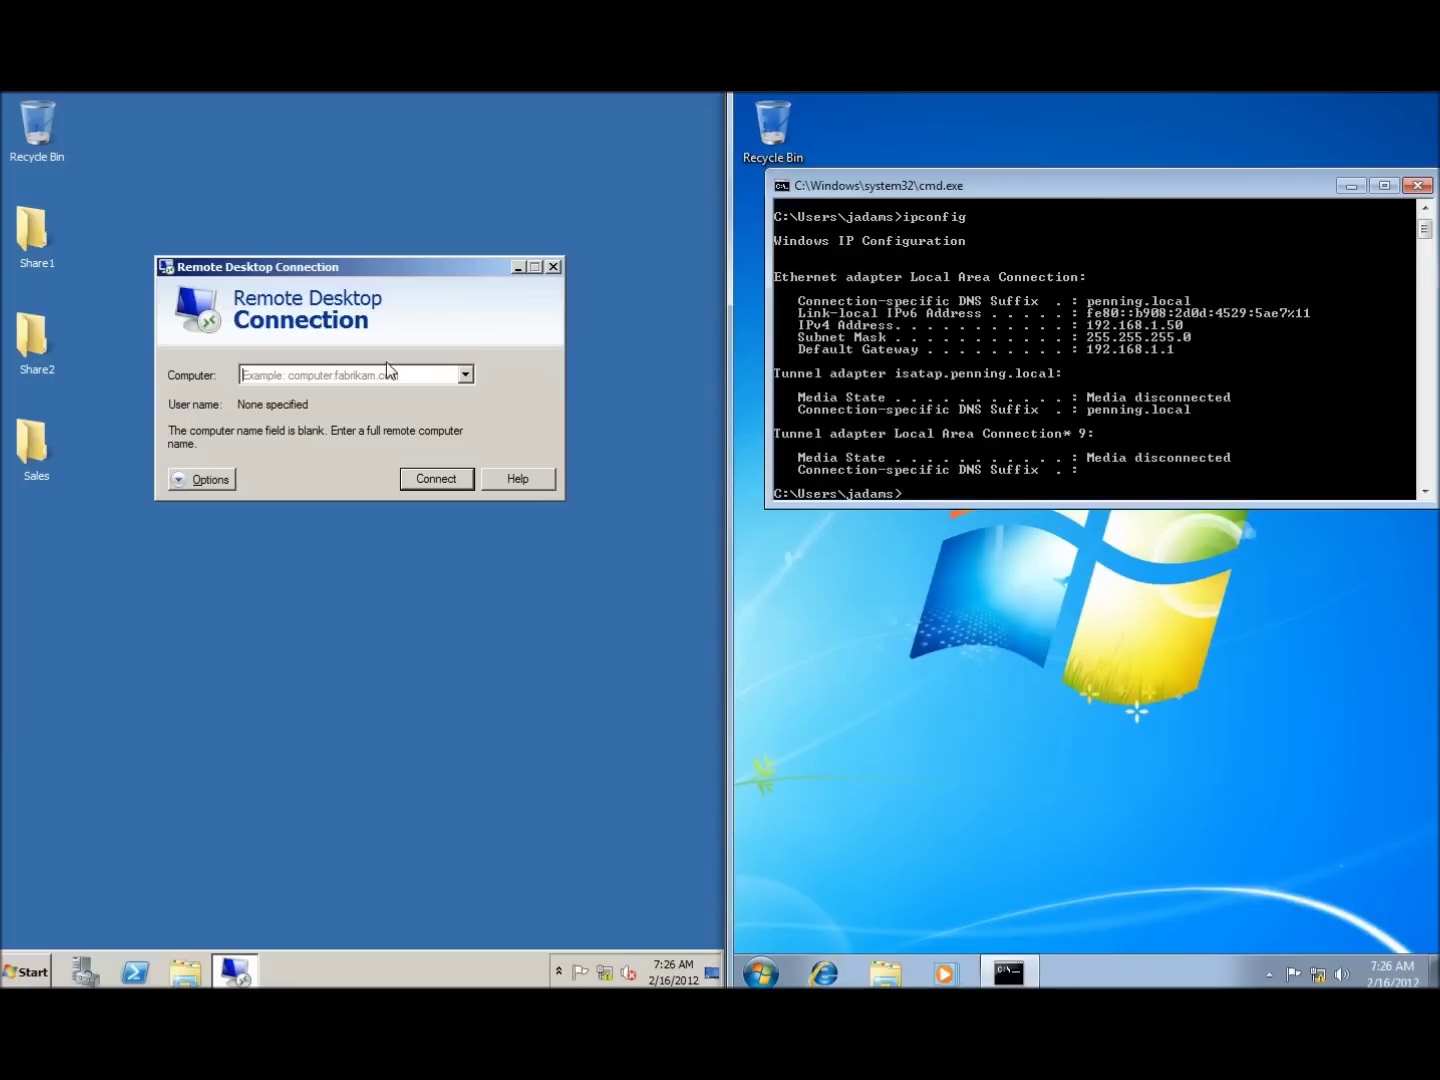
# Step: Try to connect from the server to the client at 192.168.1.50 with Remote Desktop Connection
pyautogui.click(311, 372)
pyautogui.write('192.168.1.50')
pyautogui.press('Return')
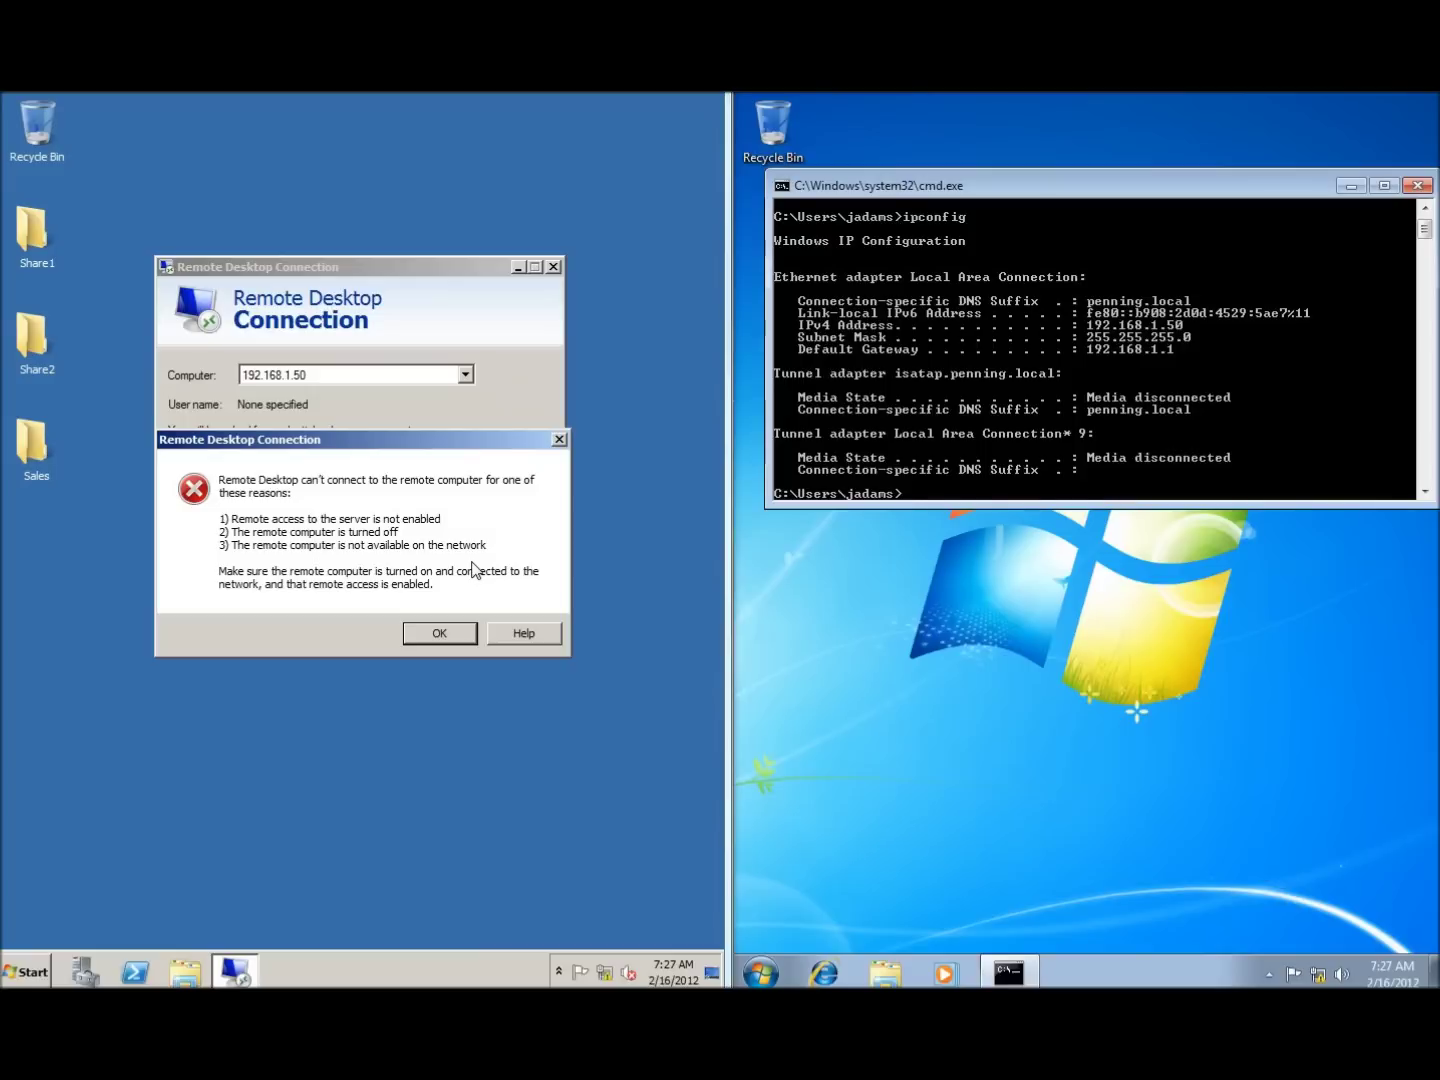
pyautogui.click(441, 634)
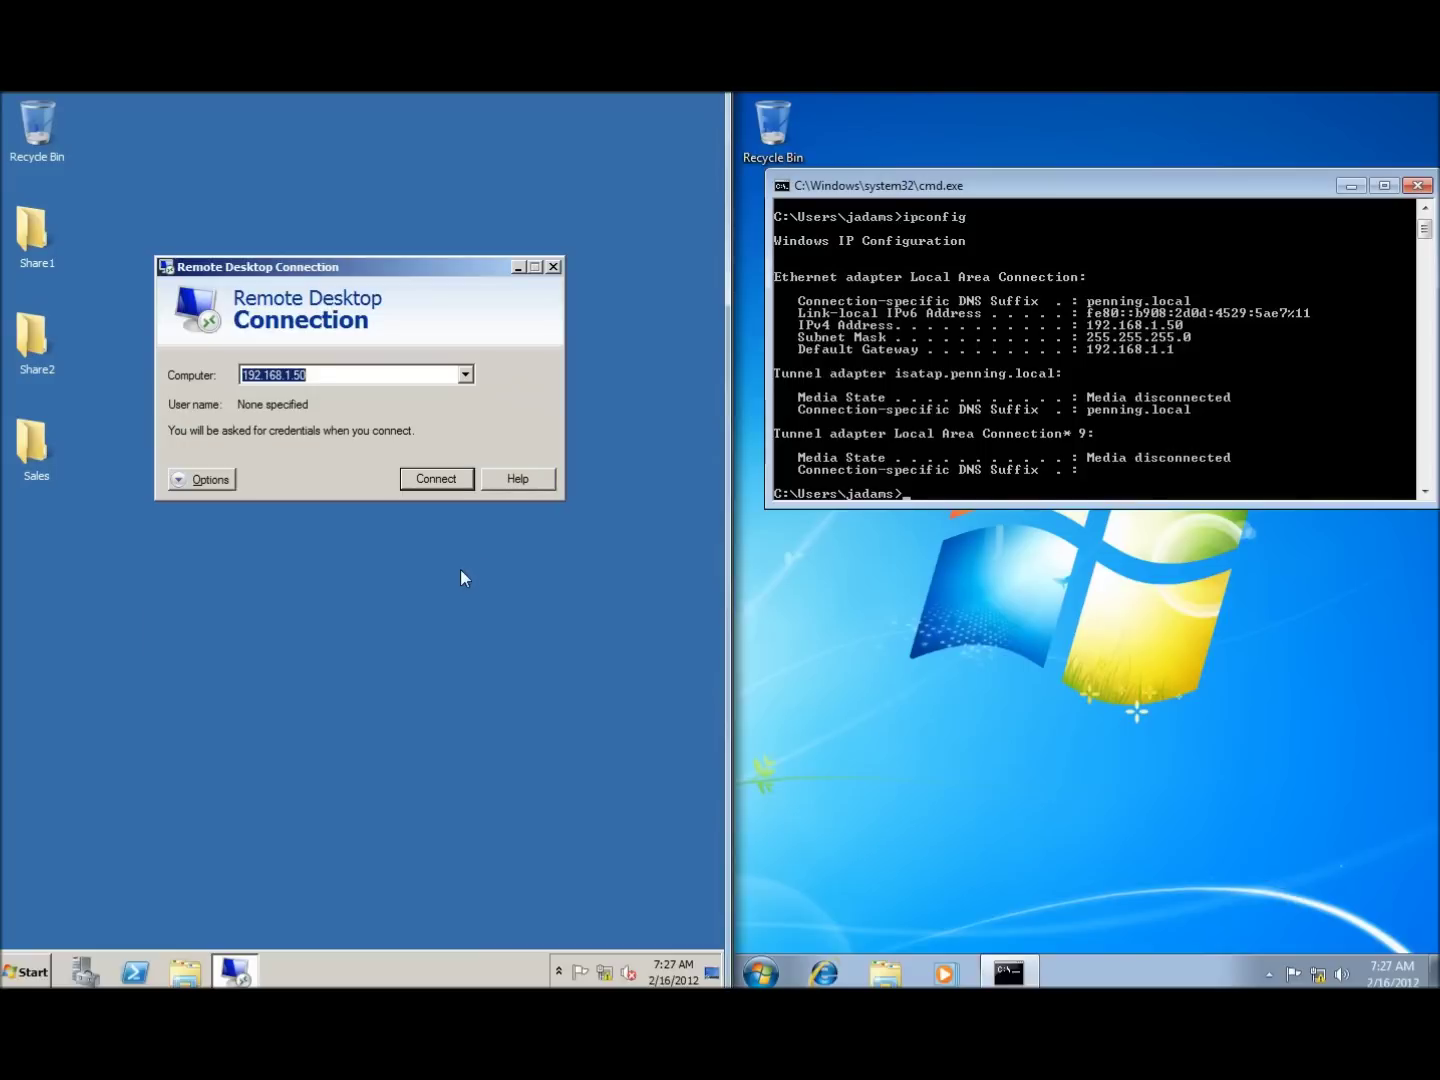
# Step: Open Group Policy Management on the server and start editing the Default Domain Policy of penning.local
pyautogui.click(31, 970)
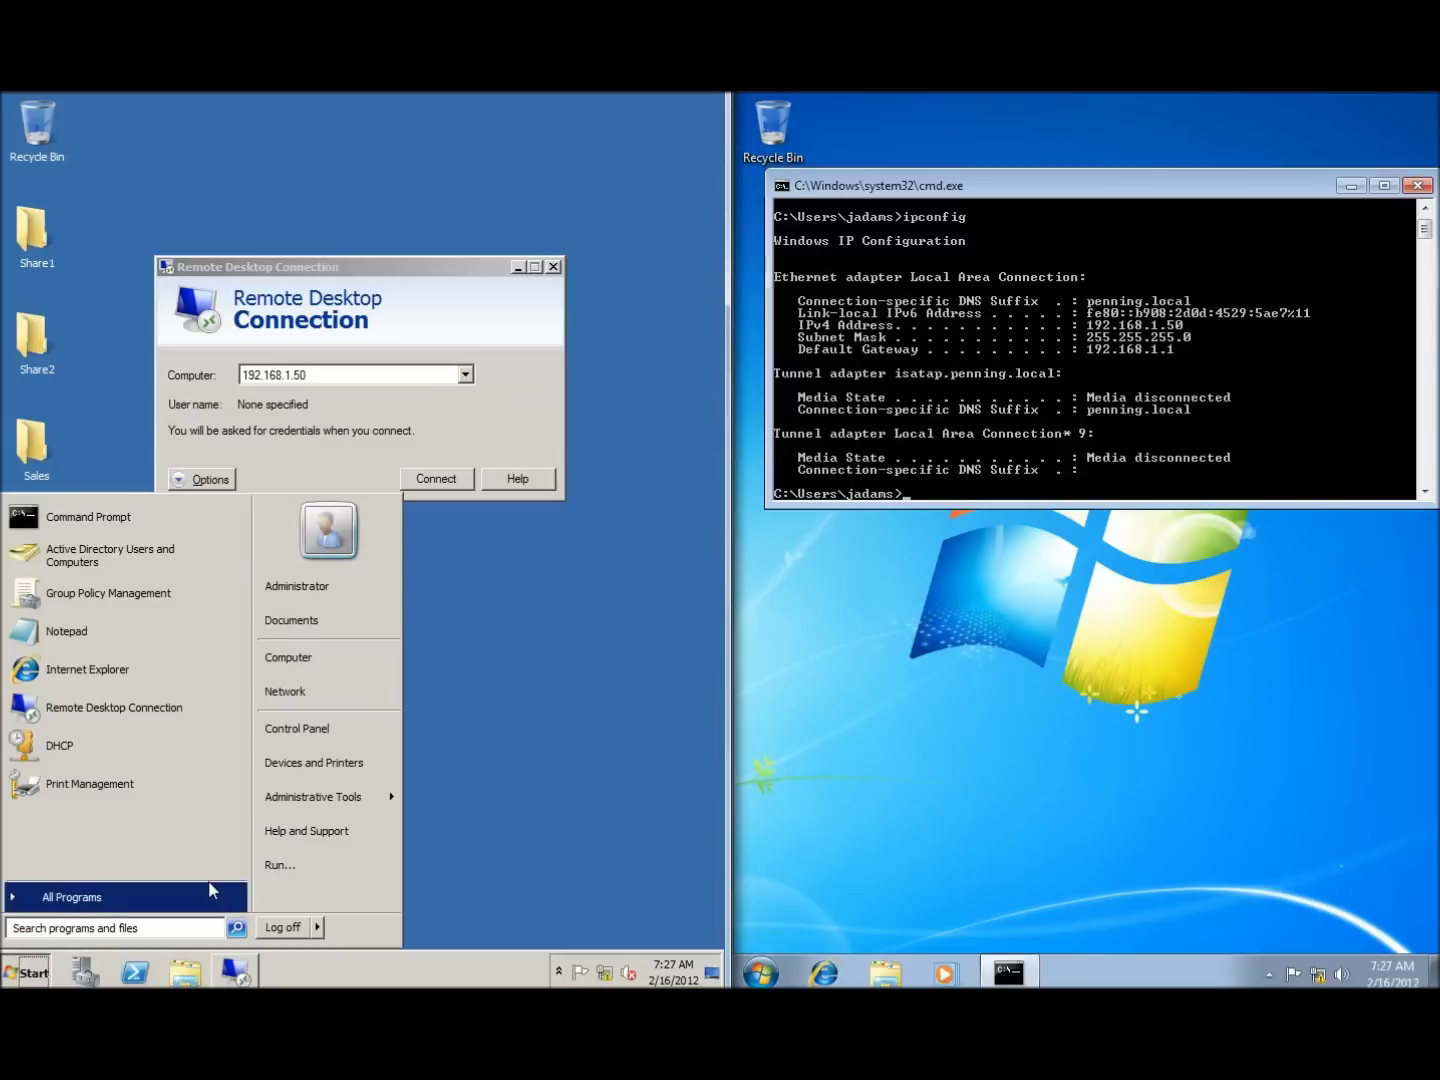
pyautogui.moveTo(342, 807)
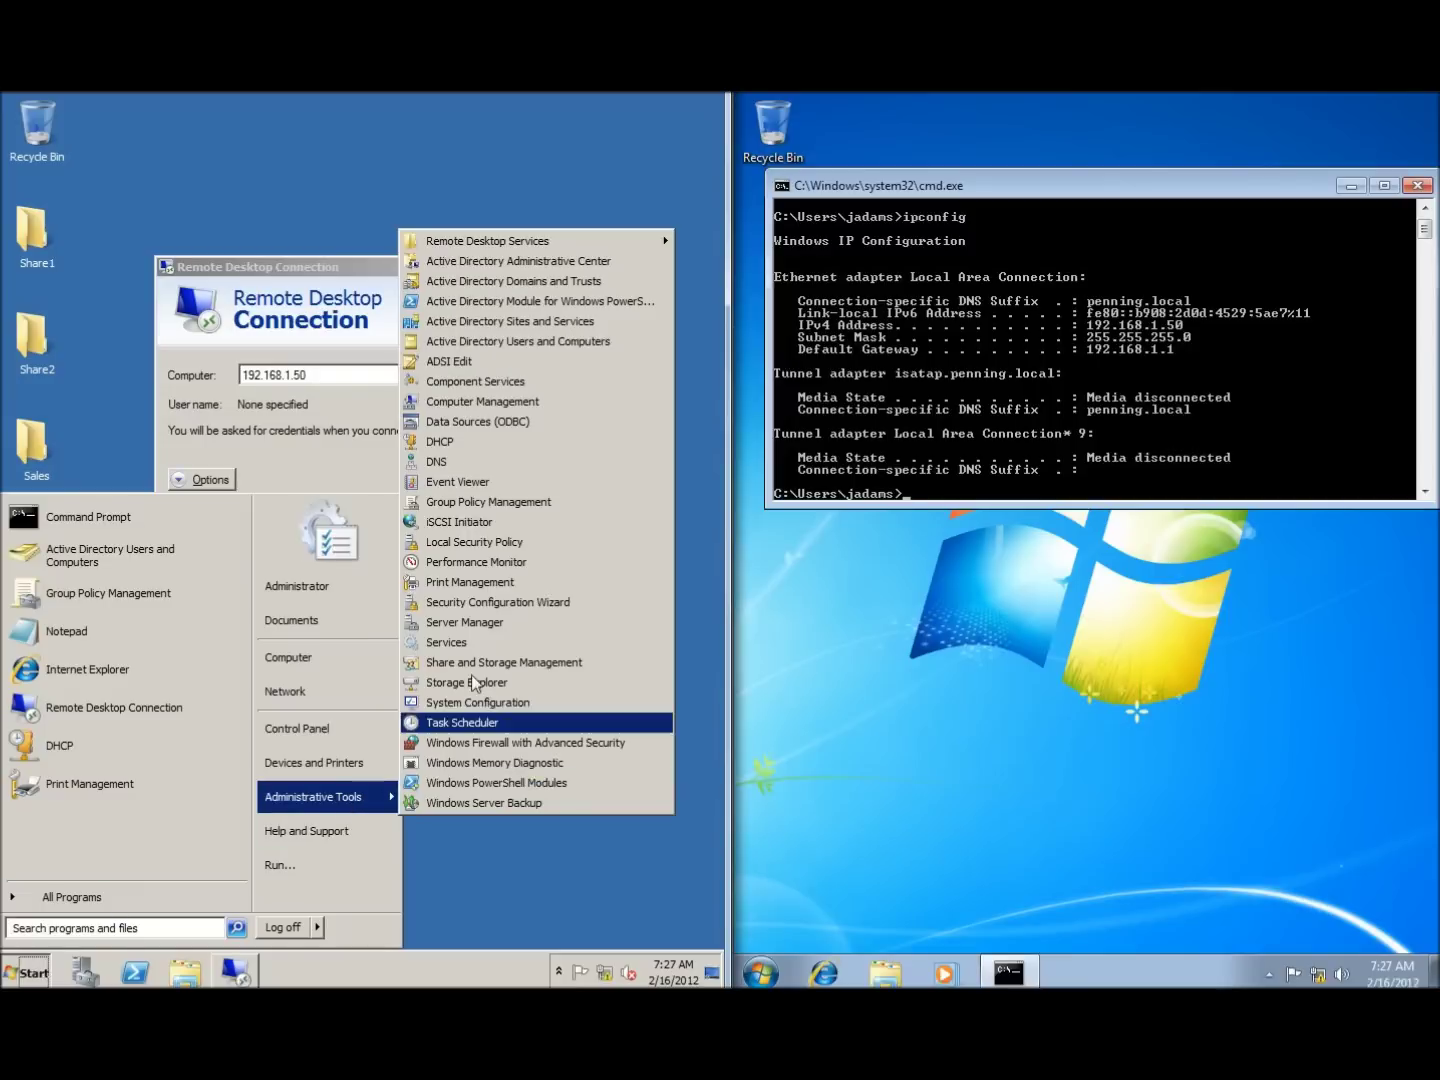
pyautogui.click(481, 503)
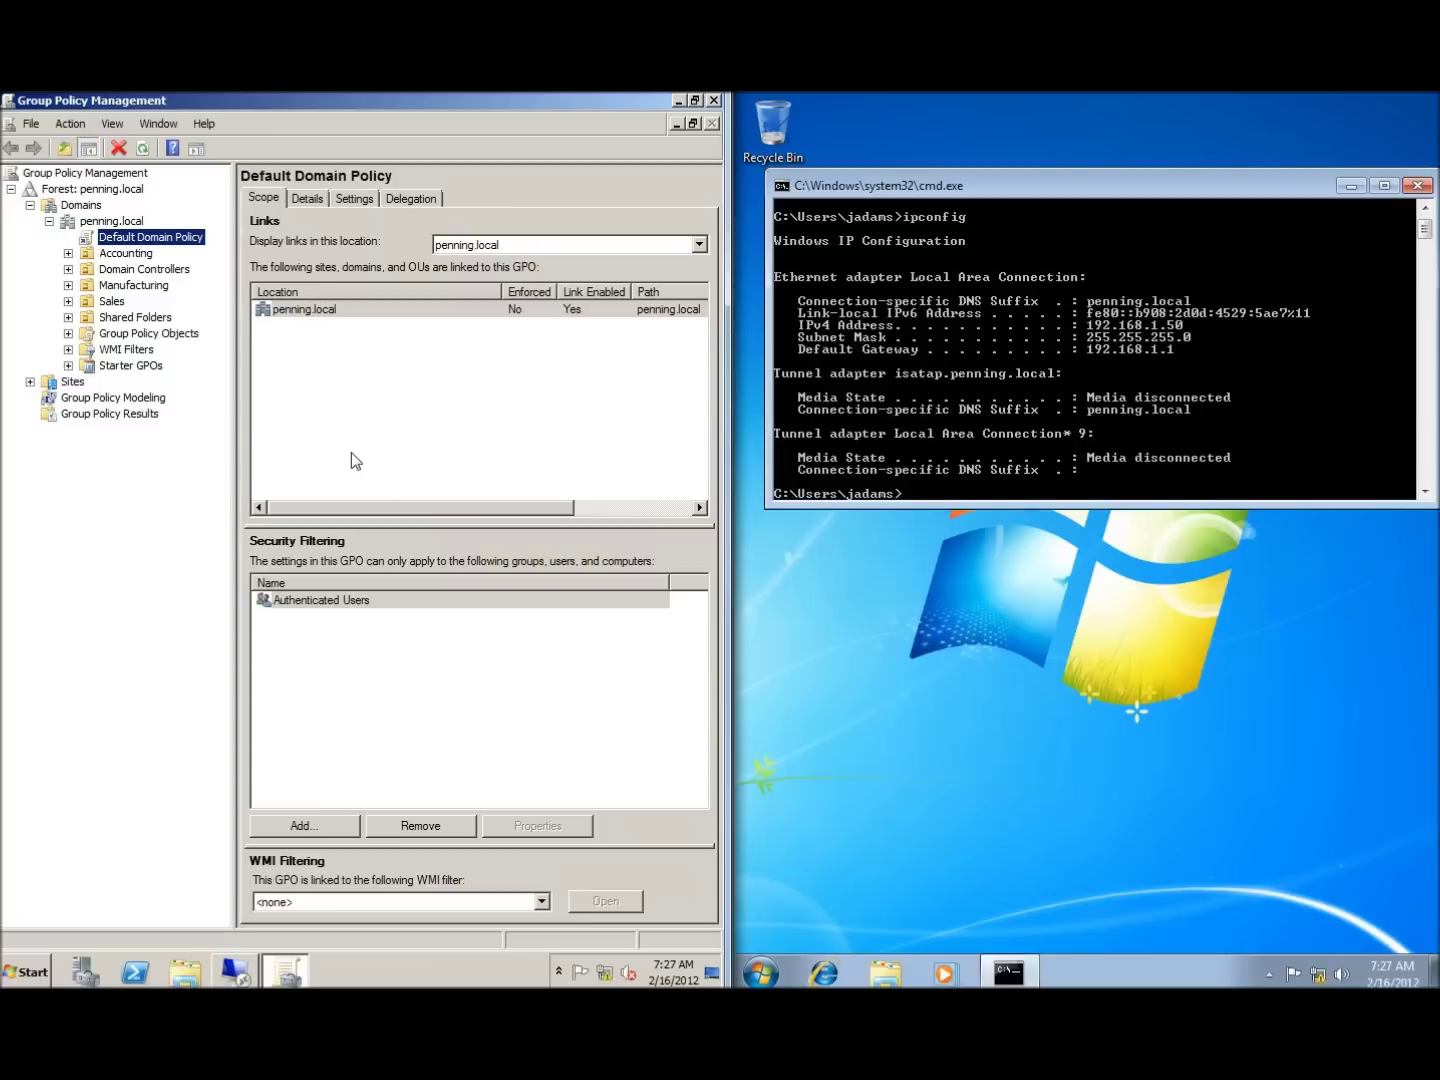
pyautogui.rightClick(125, 239)
pyautogui.click(137, 247)
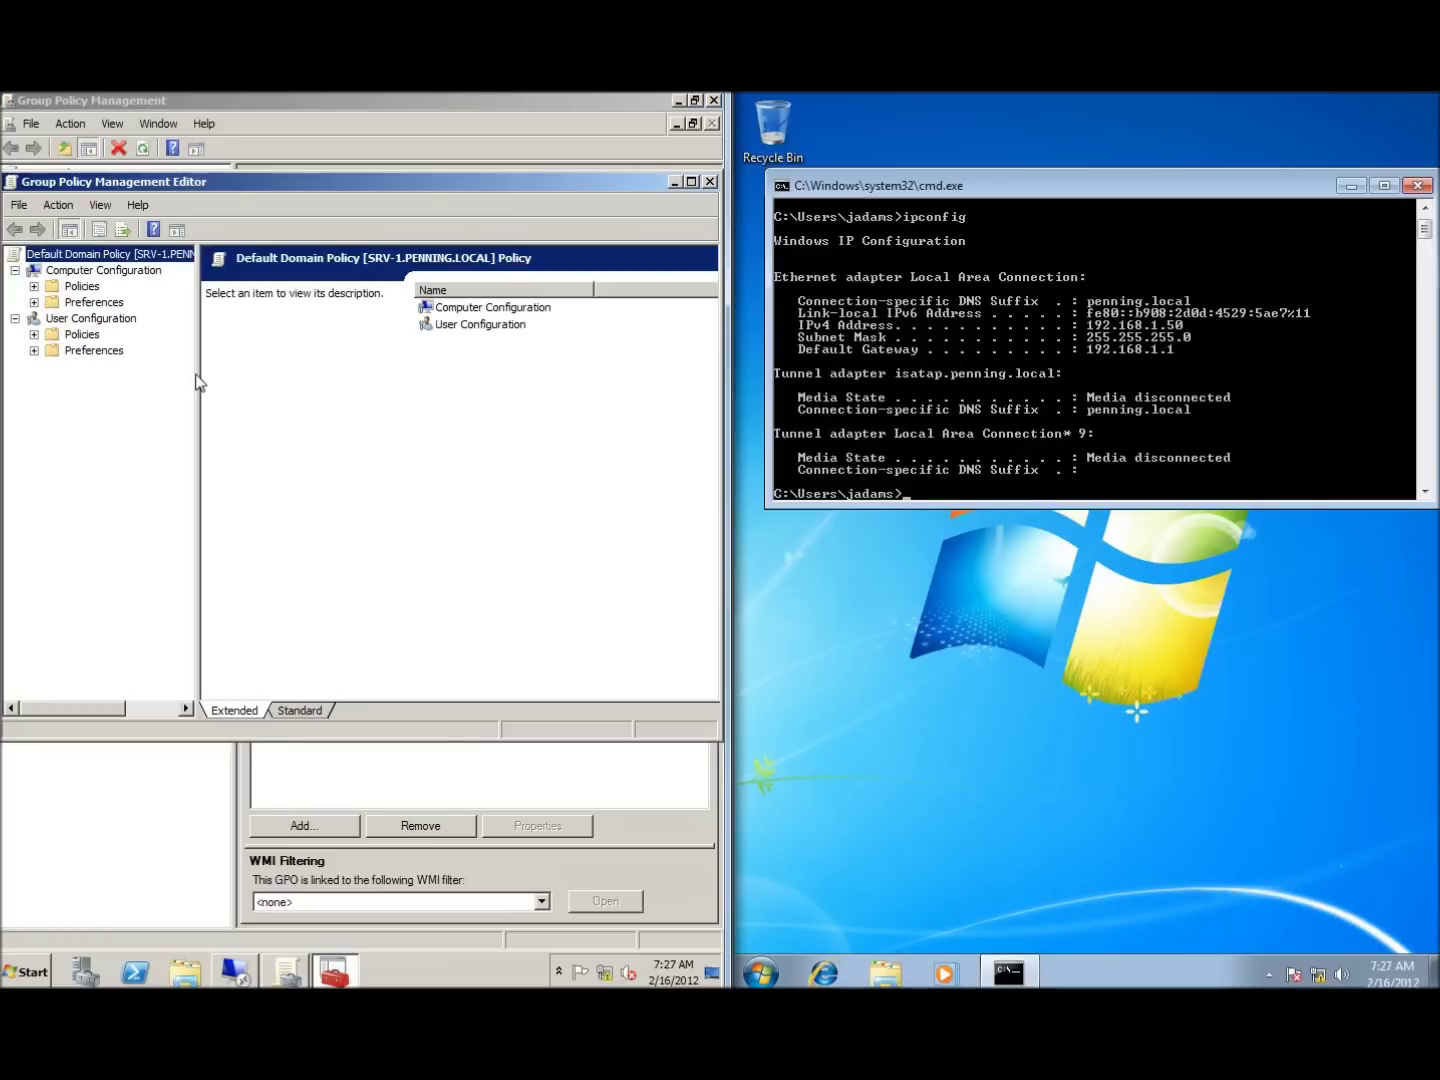
# Step: Open the Windows Firewall Domain Profile settings under Computer Configuration > Policies > Administrative Templates > Network > Network Connections, widening the tree for readability
pyautogui.click(34, 285)
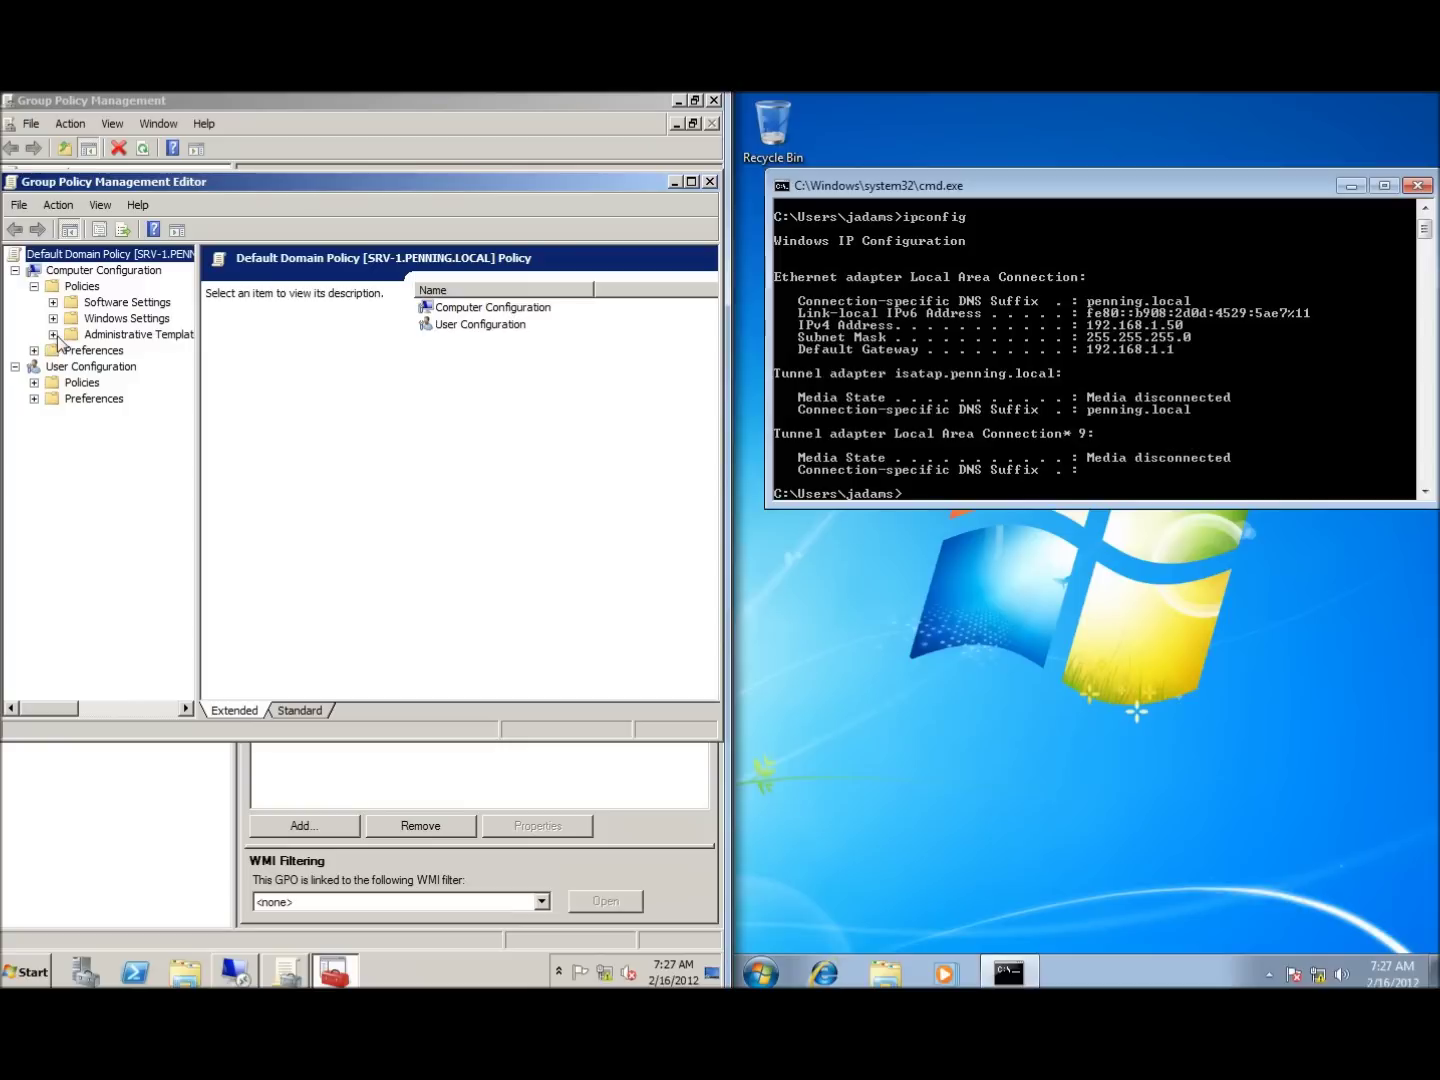
pyautogui.click(53, 334)
pyautogui.click(72, 366)
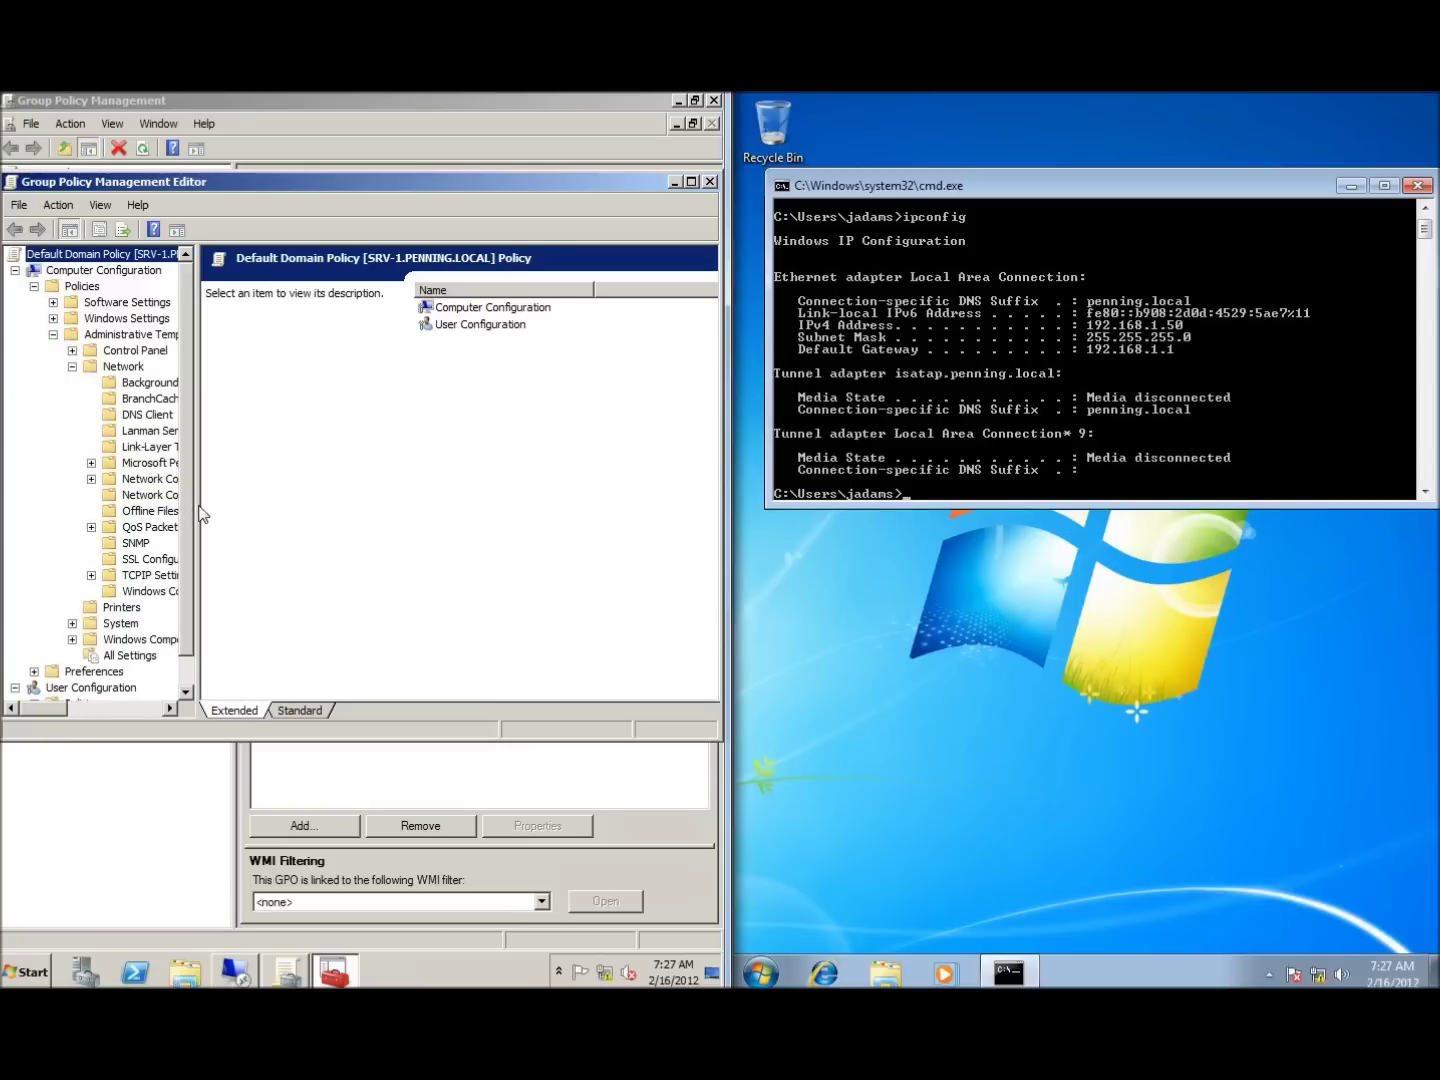
pyautogui.moveTo(193, 509); pyautogui.dragTo(258, 509)
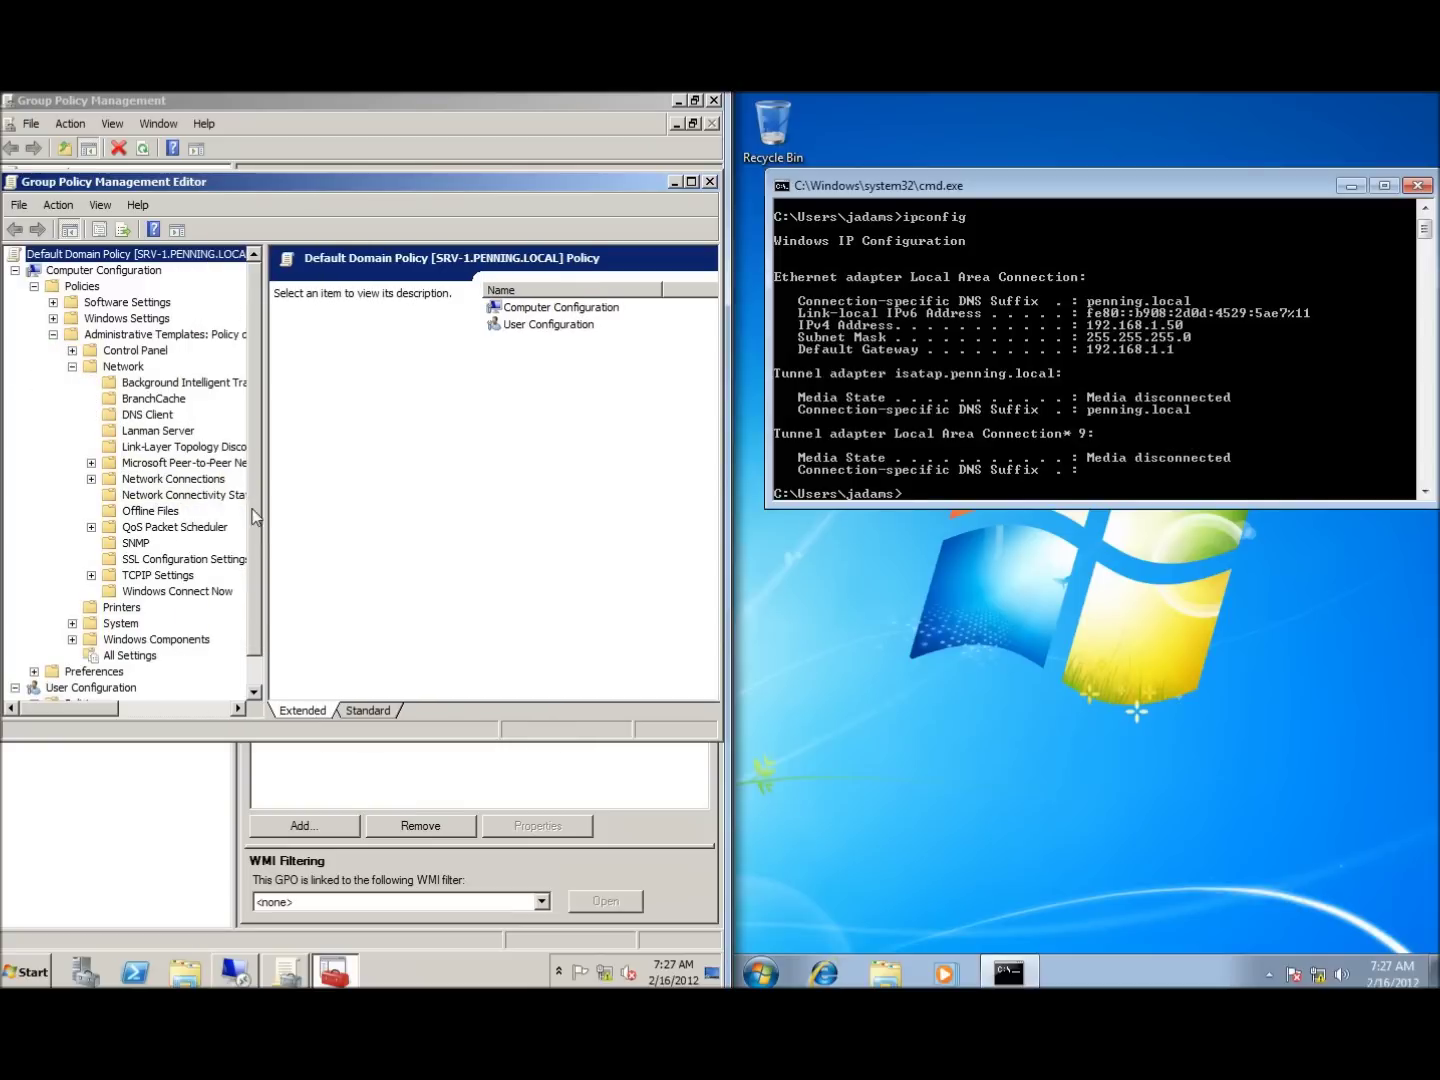
pyautogui.click(91, 479)
pyautogui.click(110, 496)
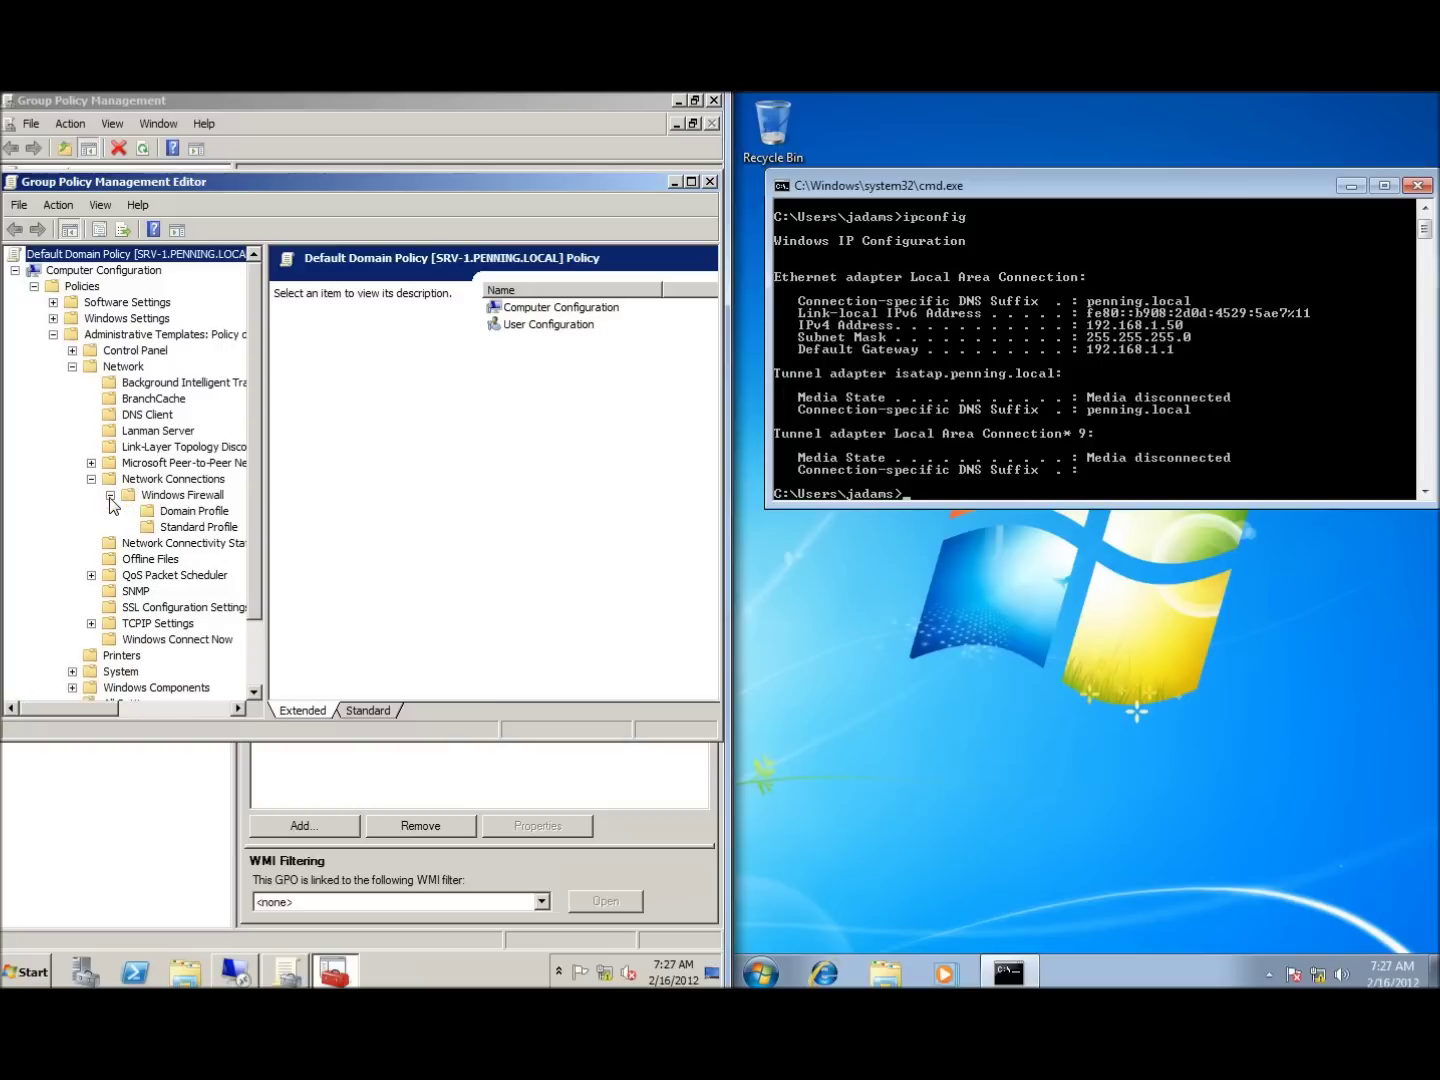
pyautogui.click(189, 514)
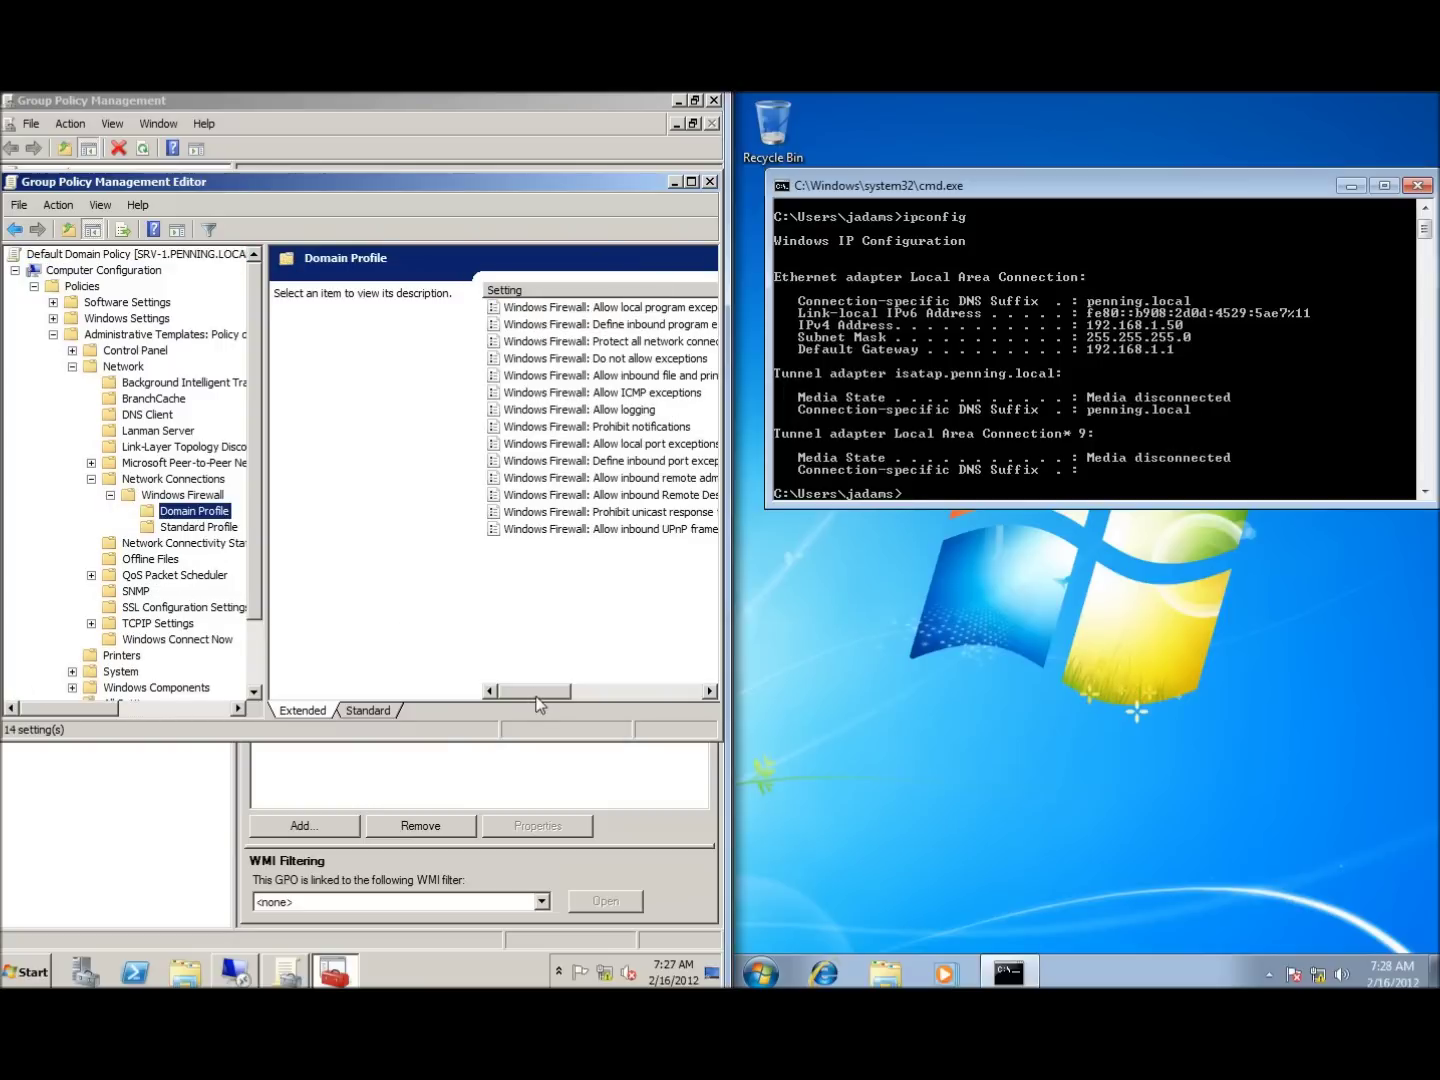
# Step: Enable "Windows Firewall: Allow inbound Remote Desktop exceptions" and allow unsolicited incoming messages from any network with "*"
pyautogui.moveTo(543, 693); pyautogui.dragTo(560, 688)
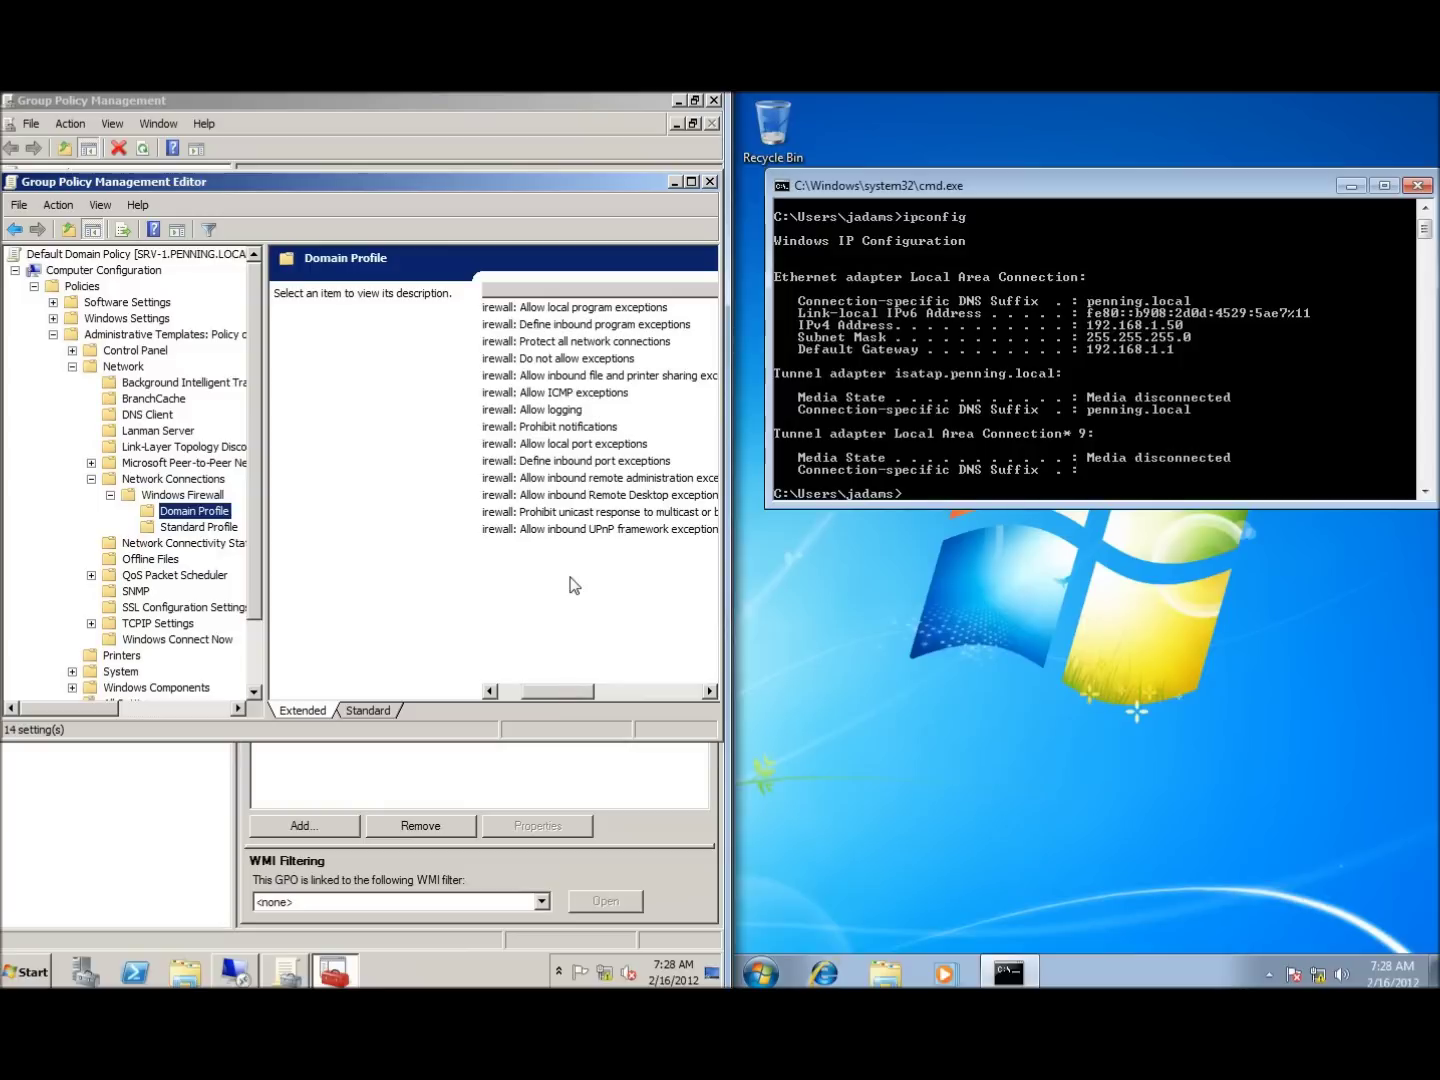
pyautogui.click(562, 497)
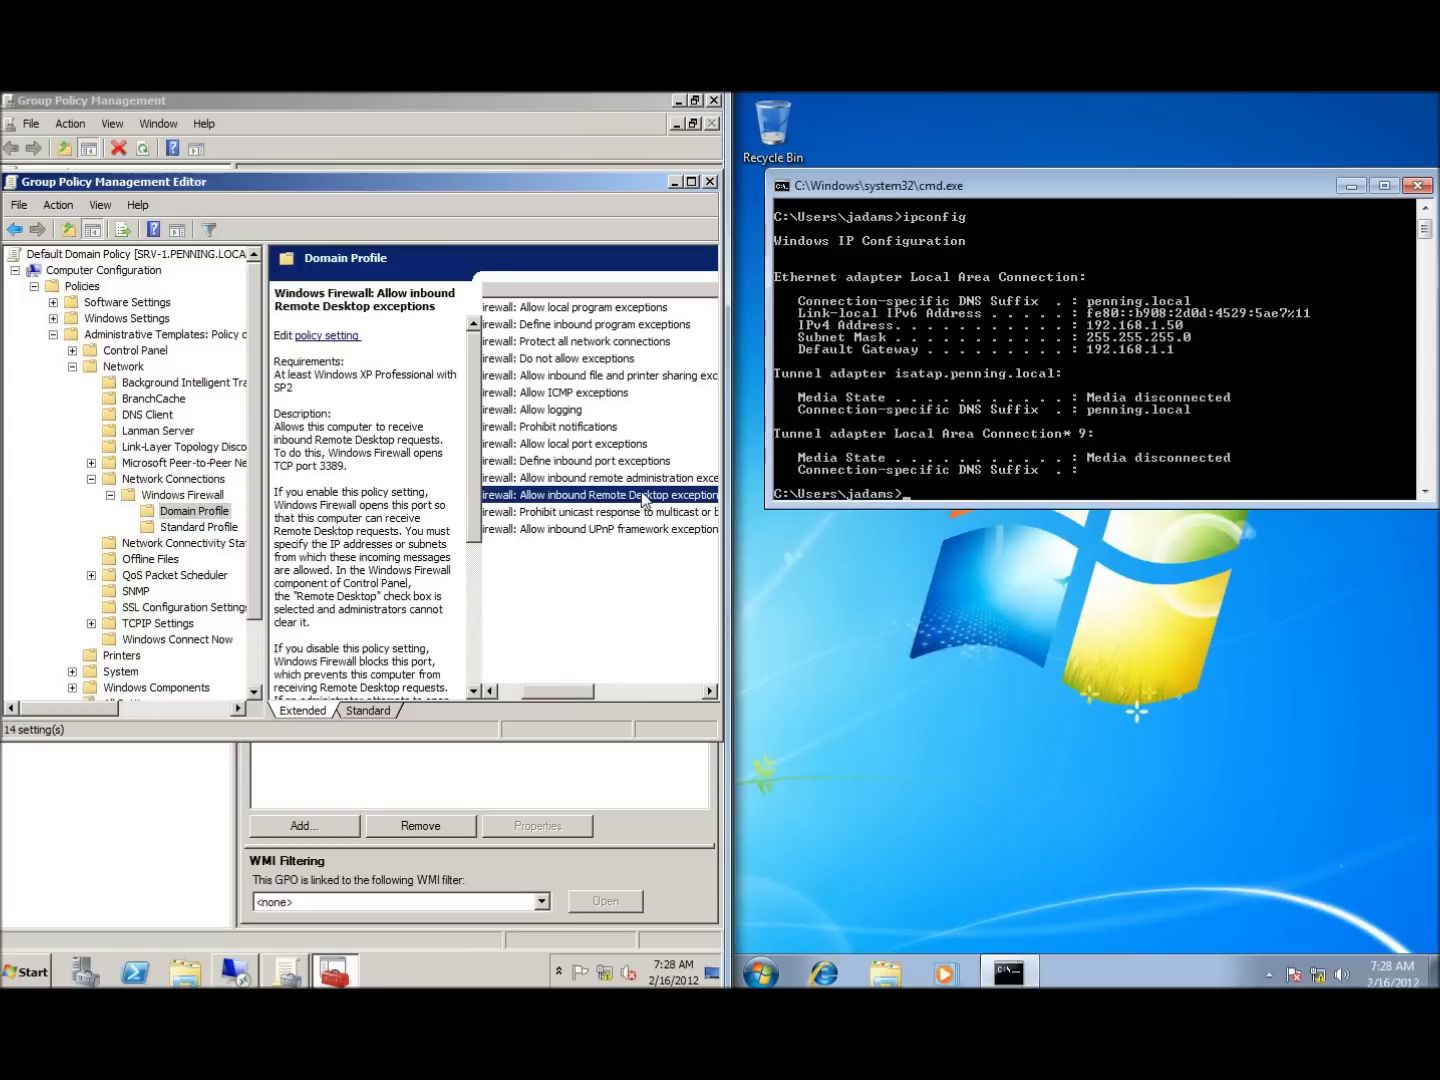
pyautogui.doubleClick(565, 498)
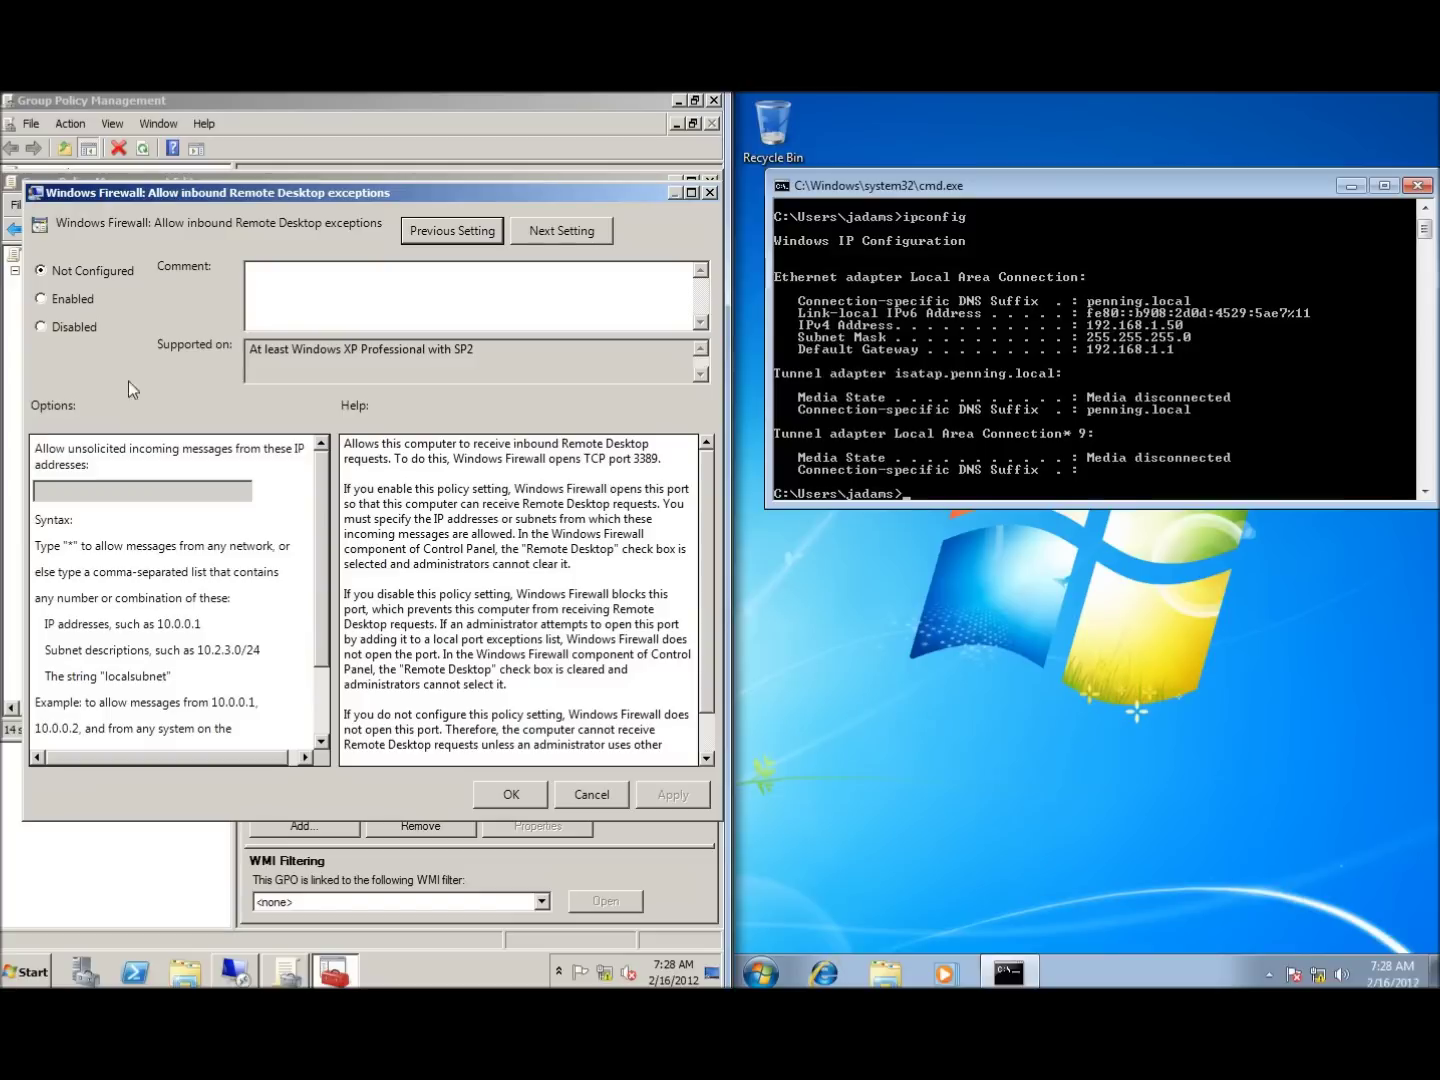
pyautogui.click(41, 299)
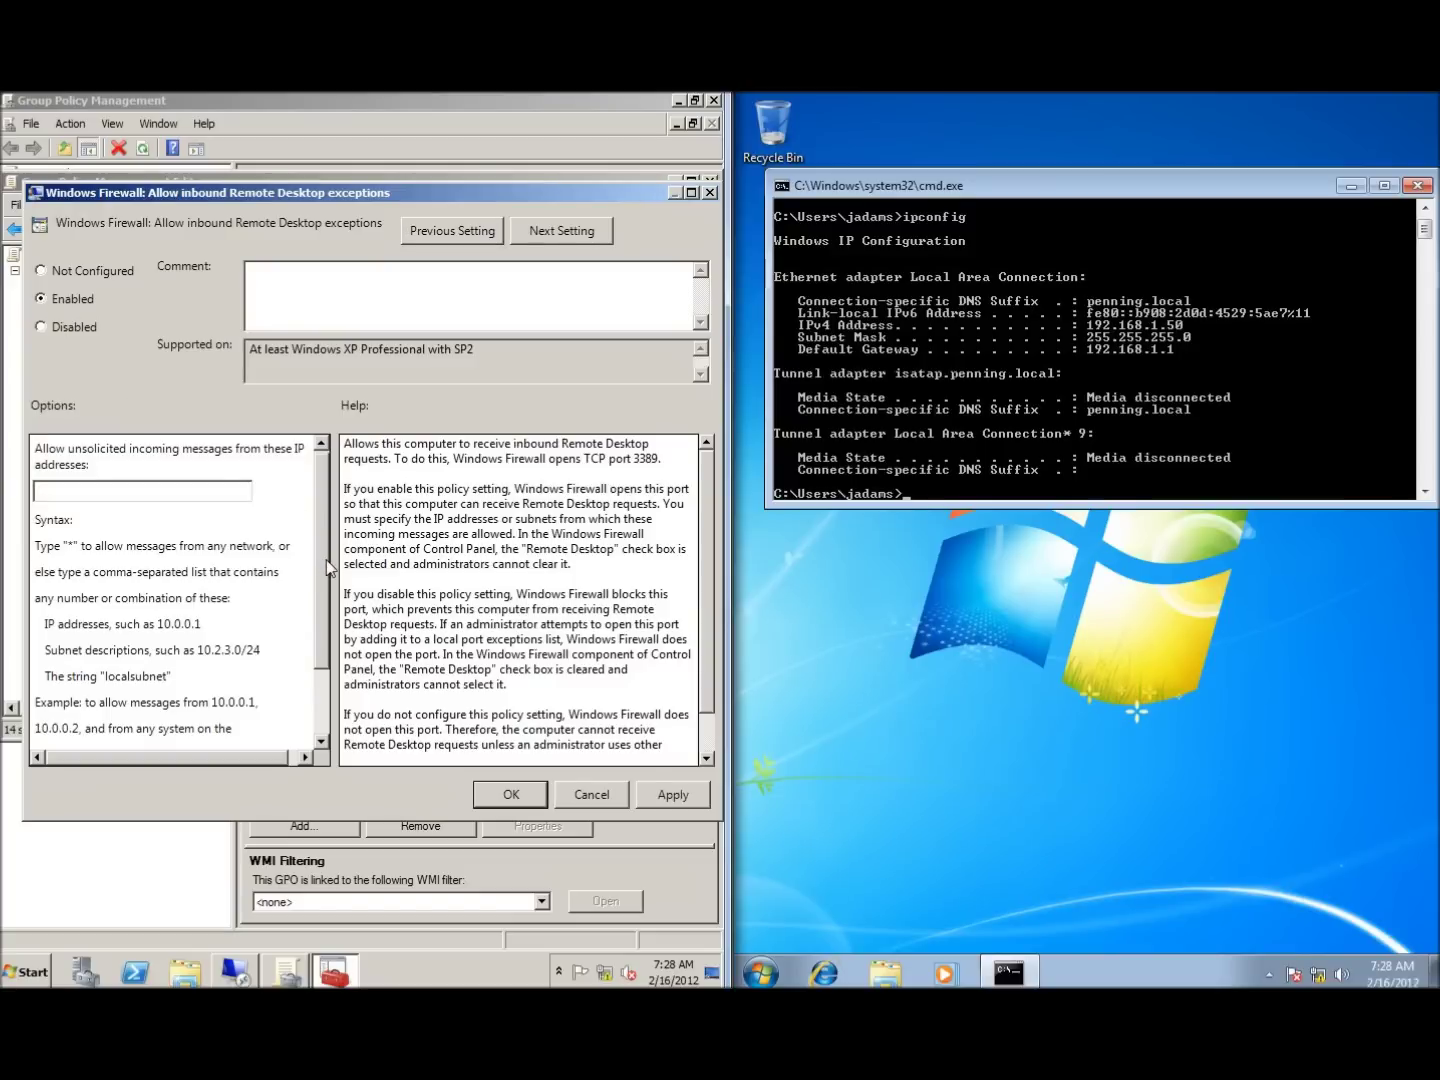
pyautogui.scroll(-1, 145, 478)
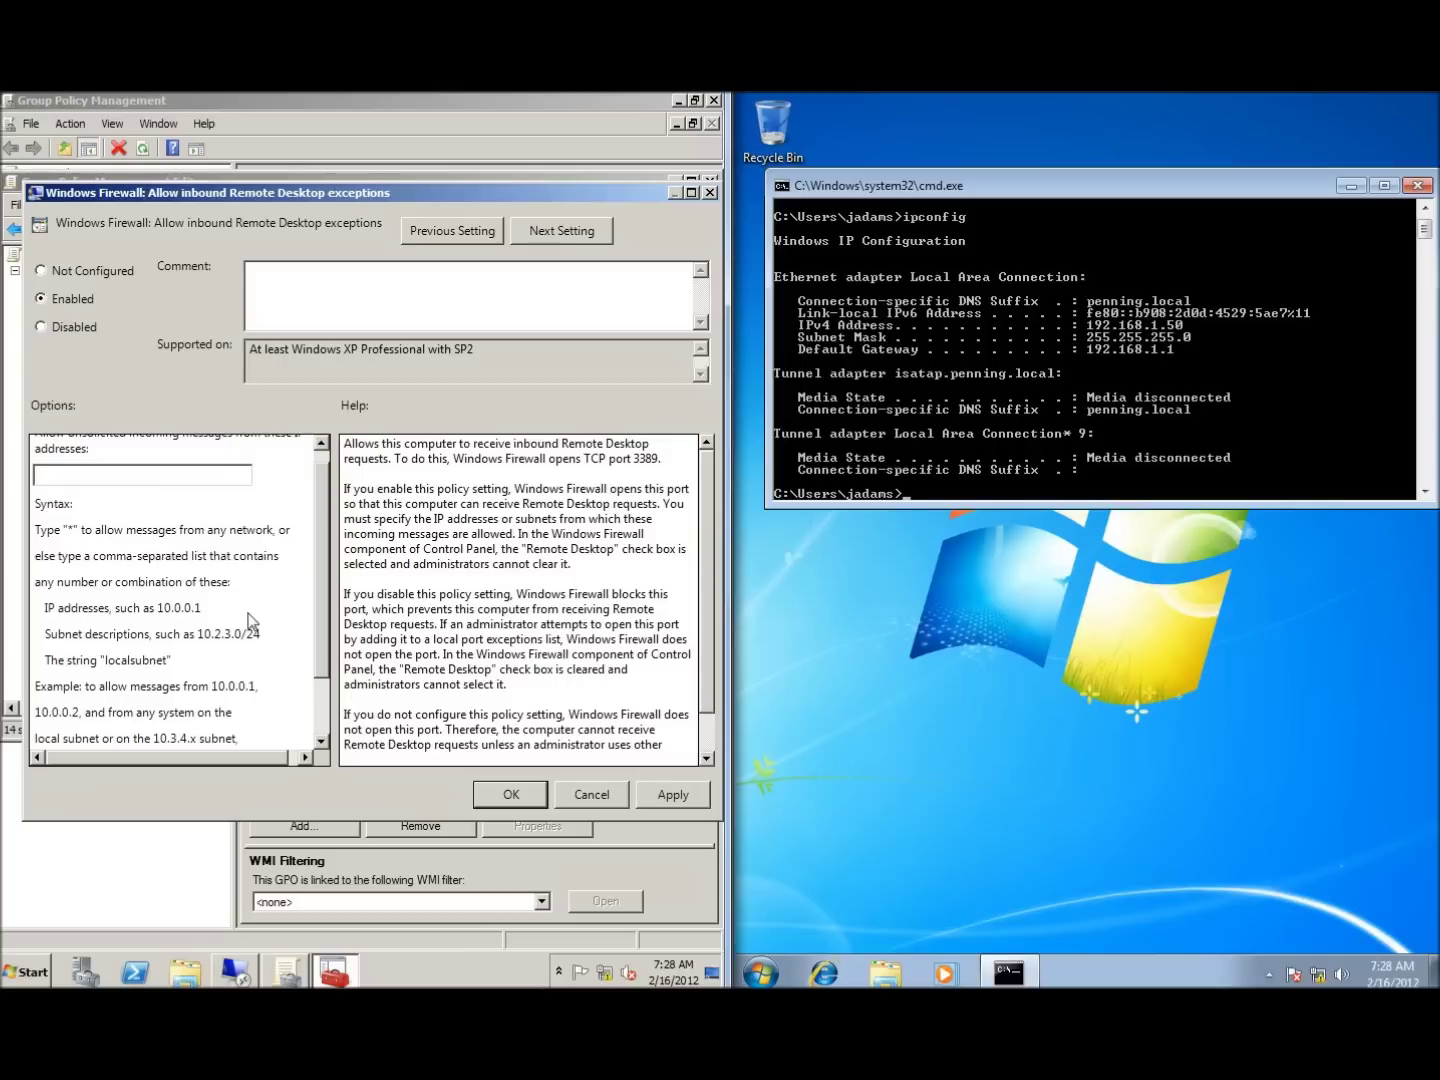
pyautogui.scroll(-1, 237, 595)
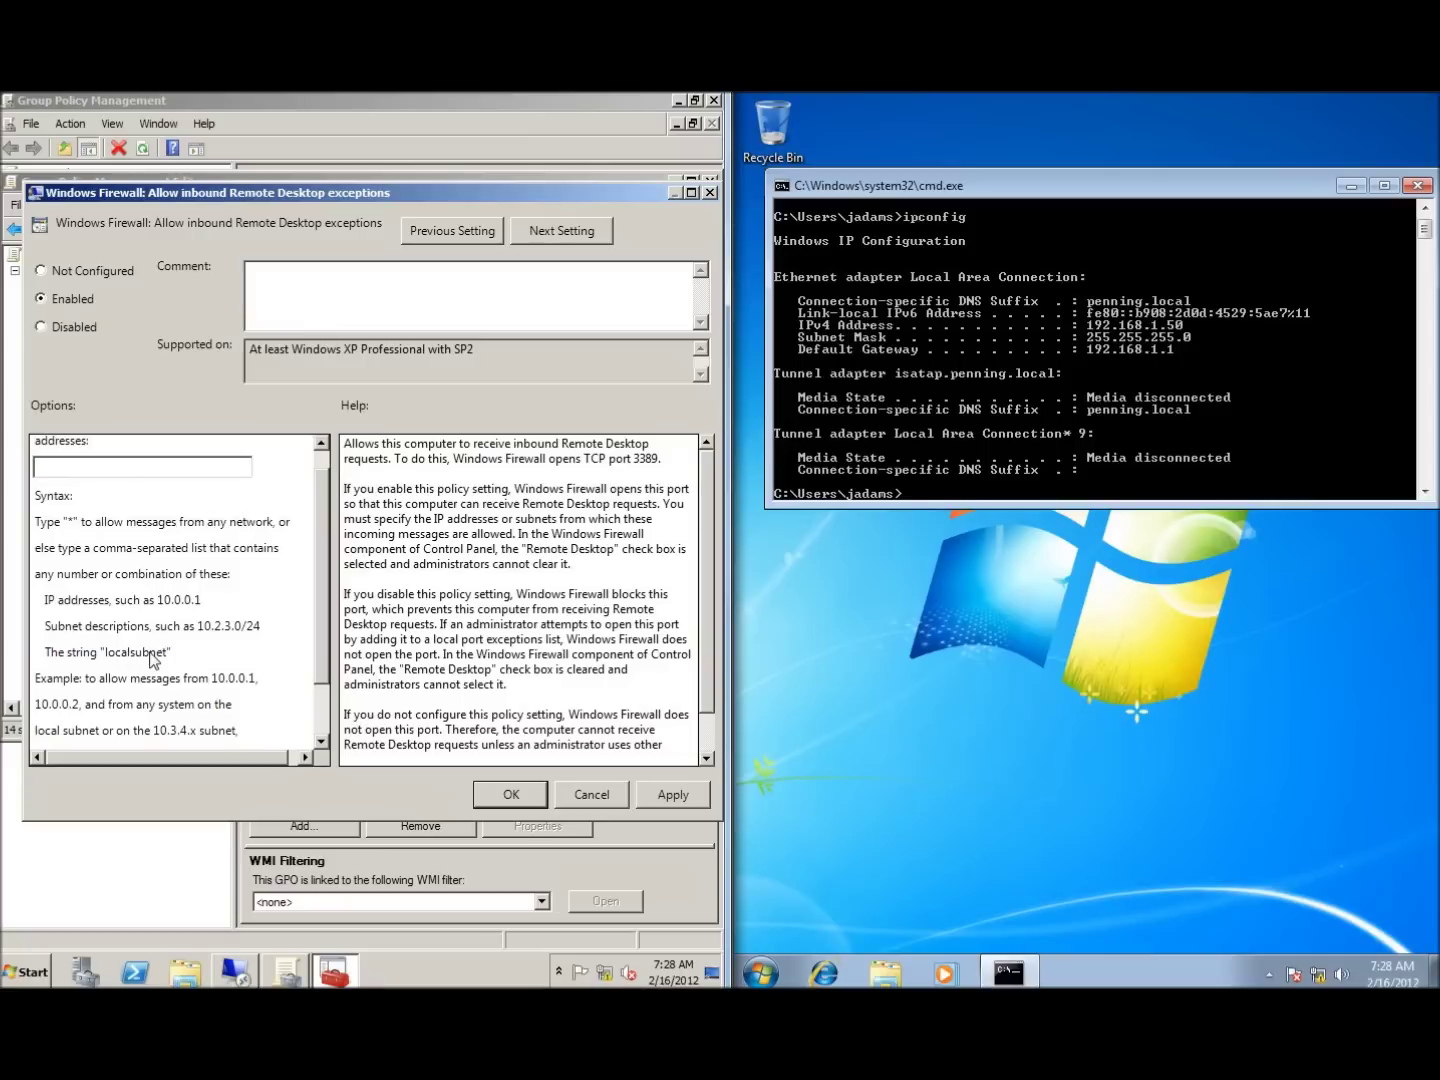
pyautogui.scroll(-1, 311, 679)
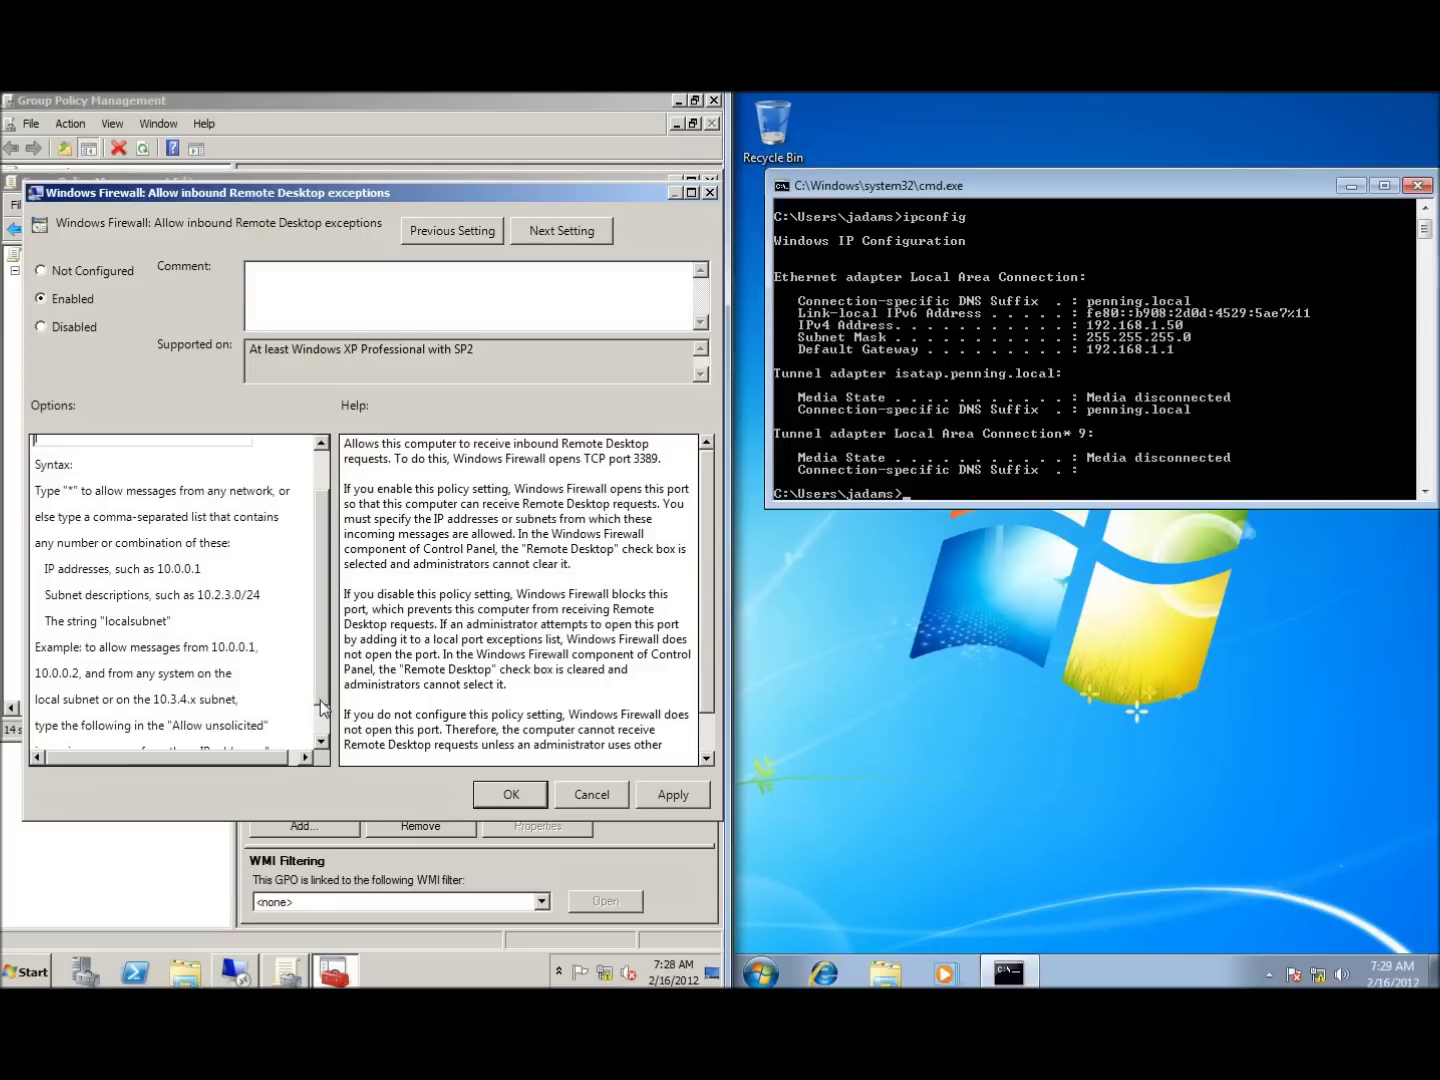
pyautogui.scroll(1, 326, 625)
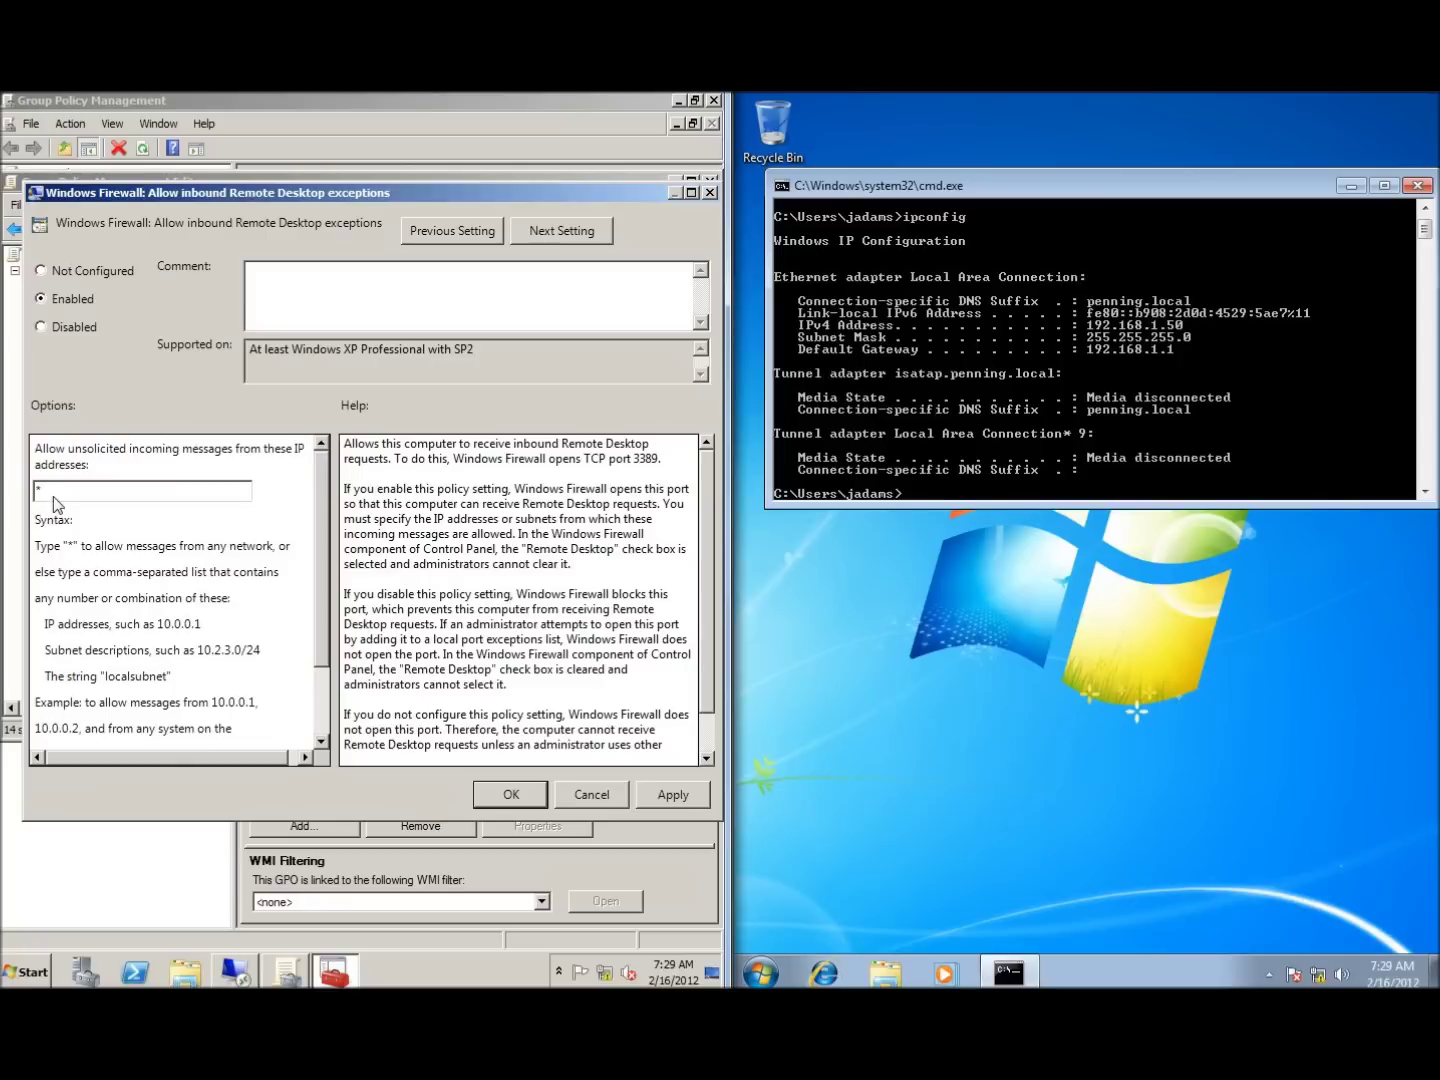
pyautogui.click(511, 796)
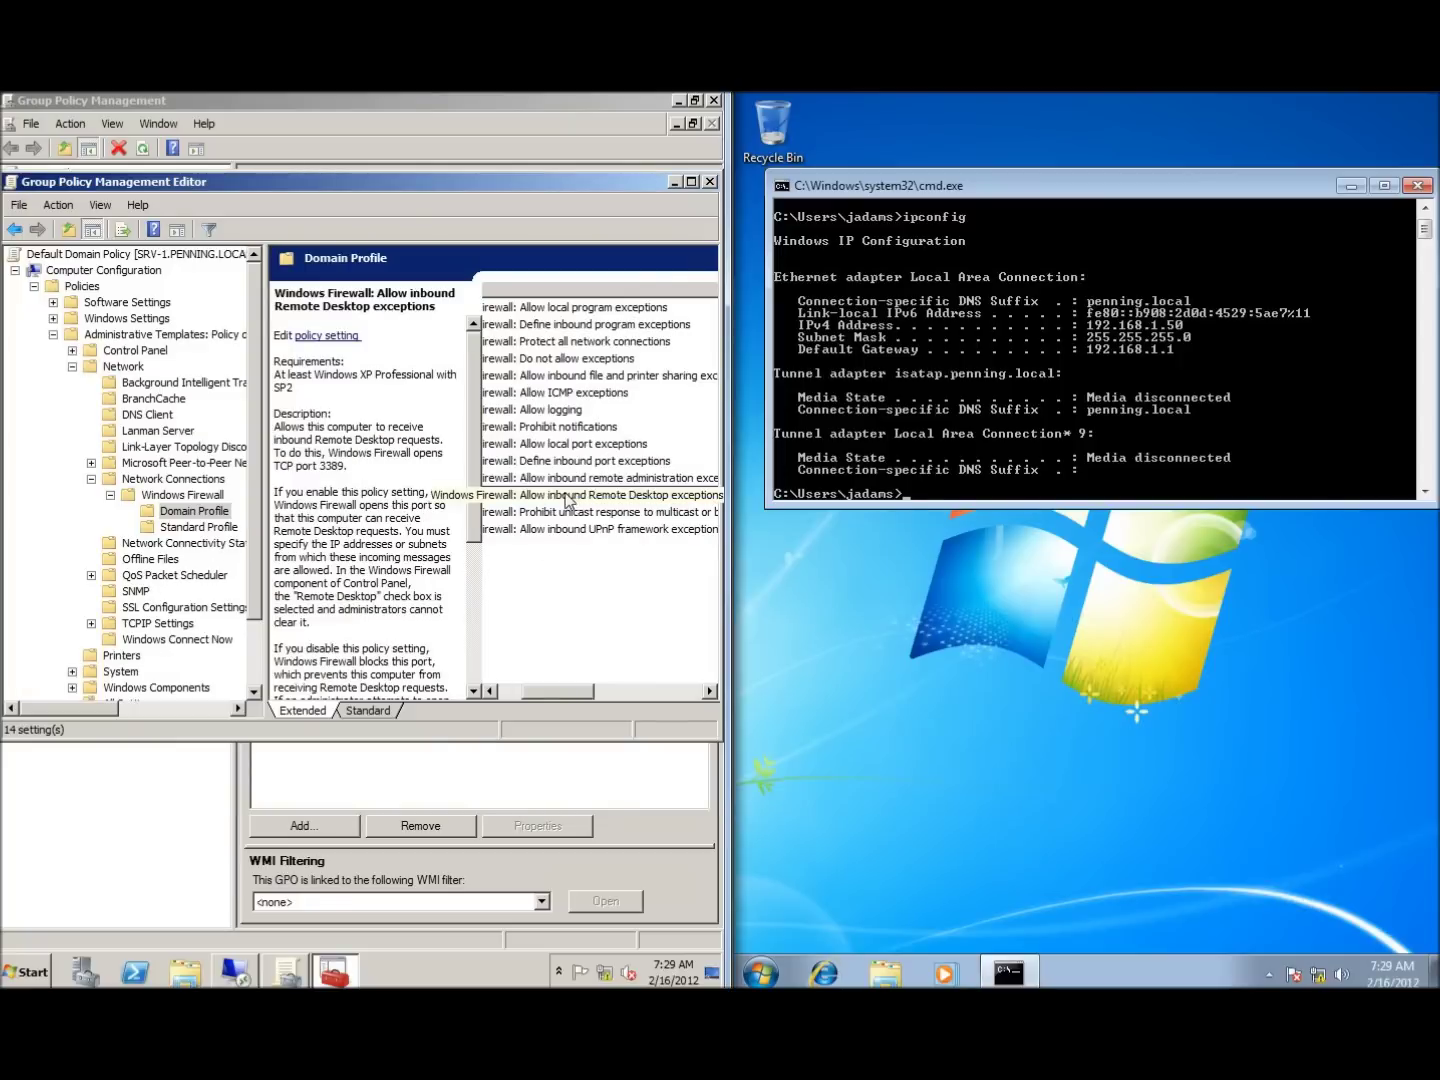
# Step: Collapse the Windows Firewall, Network Connections and Network branches of the policy tree
pyautogui.moveTo(558, 691); pyautogui.dragTo(544, 690)
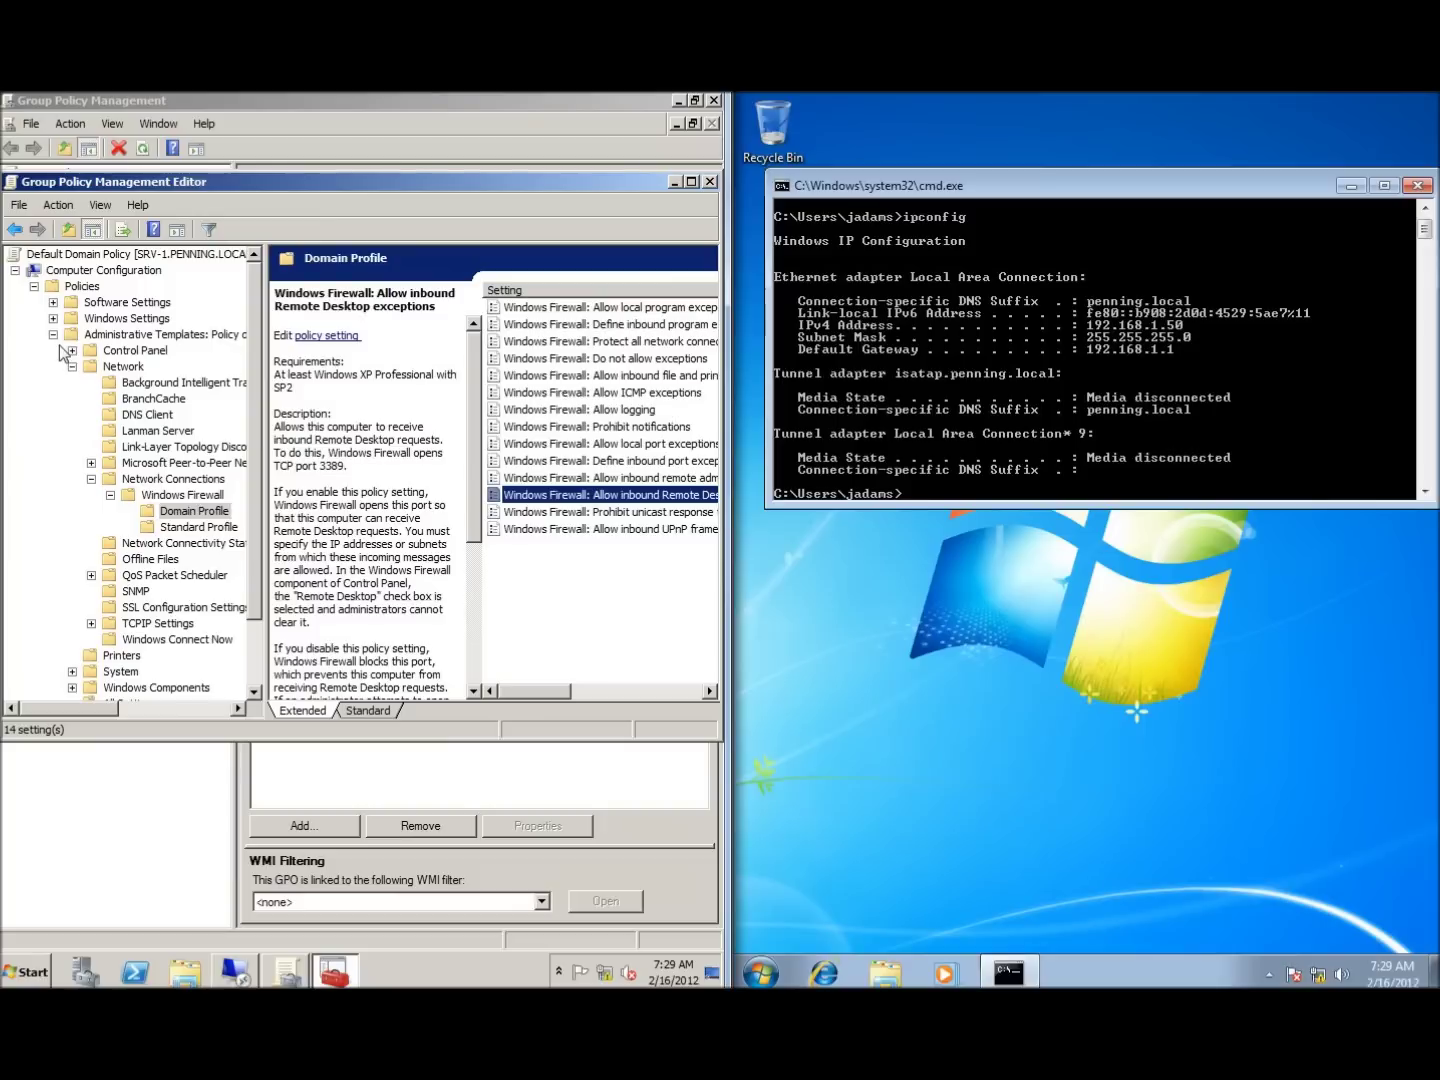
pyautogui.click(111, 495)
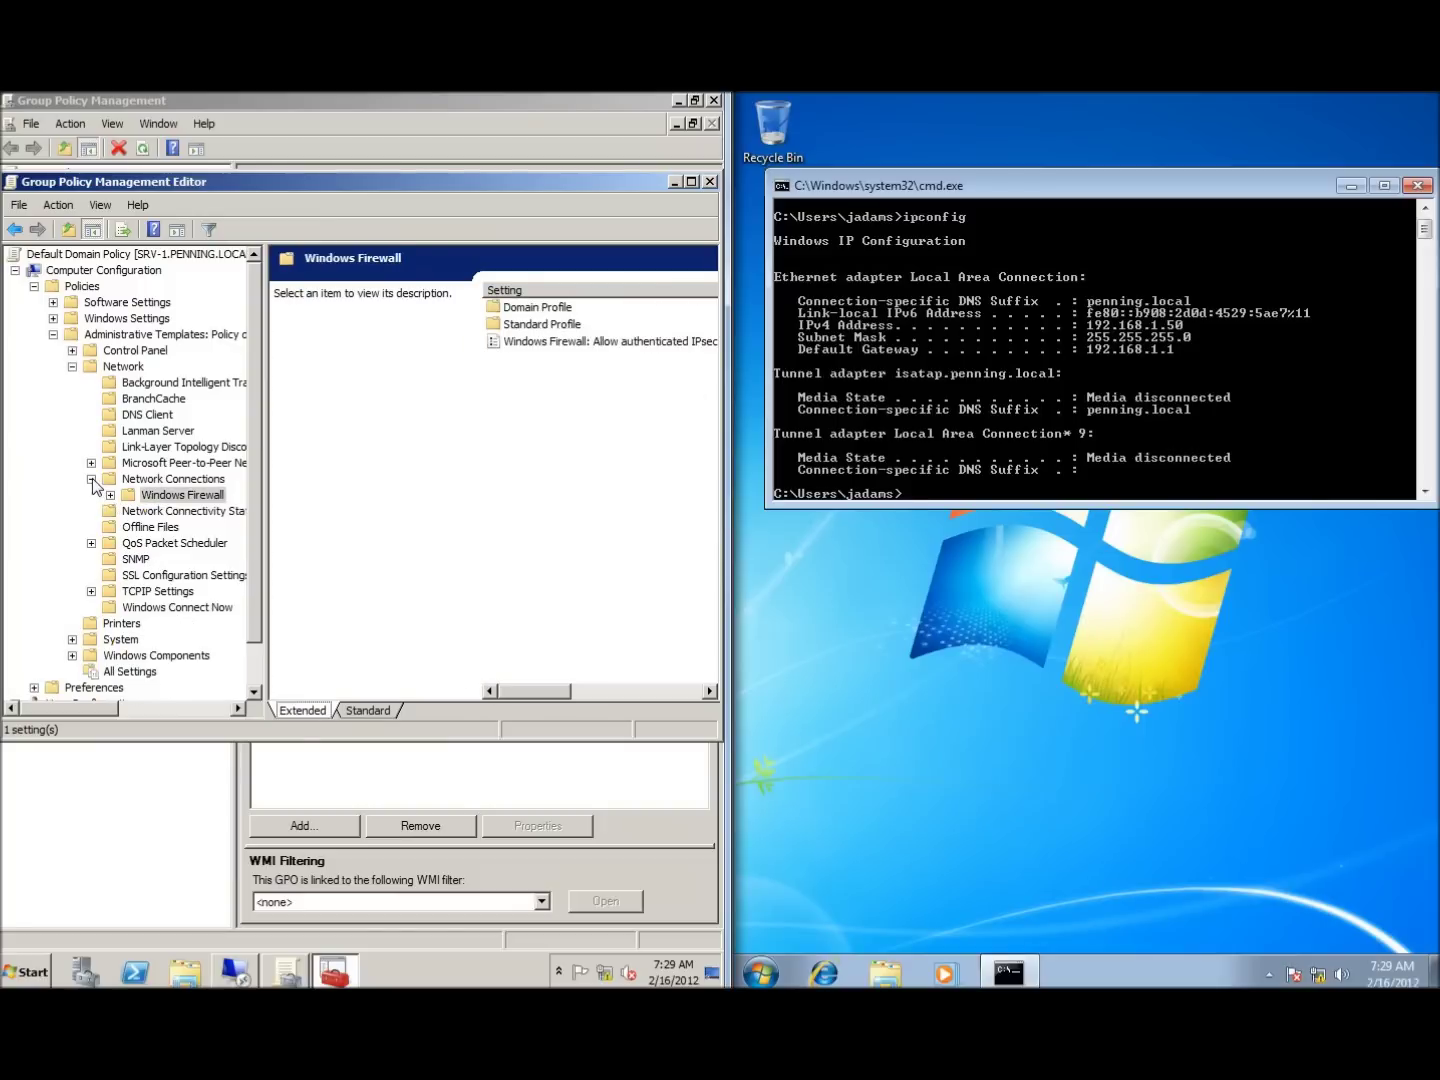
pyautogui.click(92, 481)
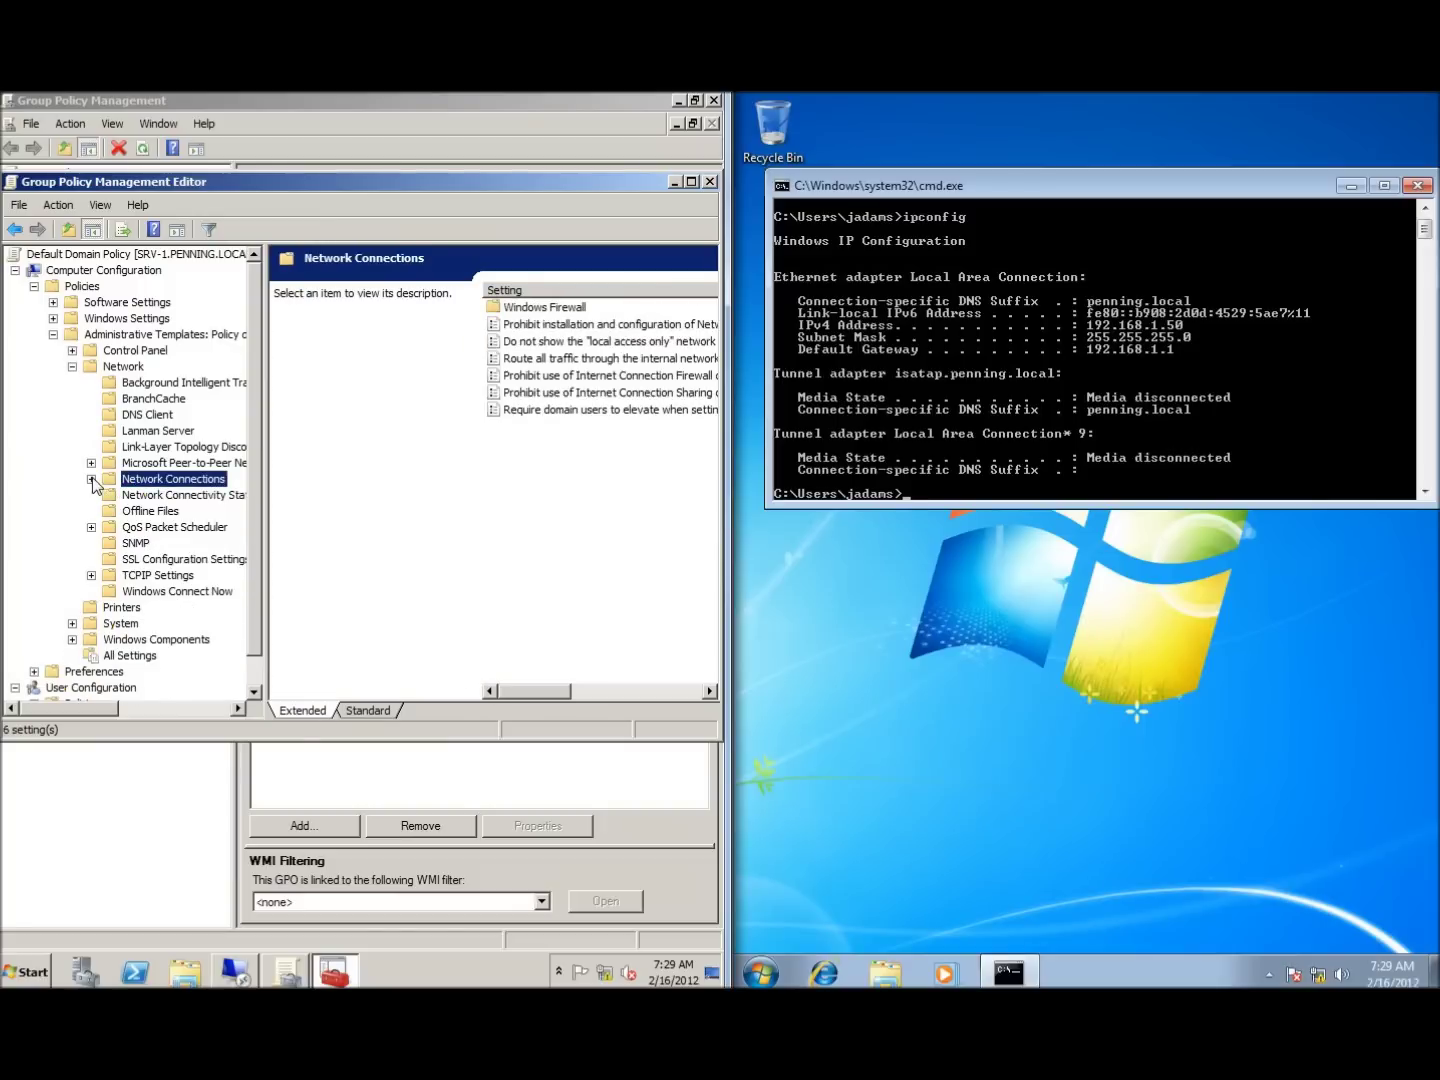
pyautogui.click(72, 367)
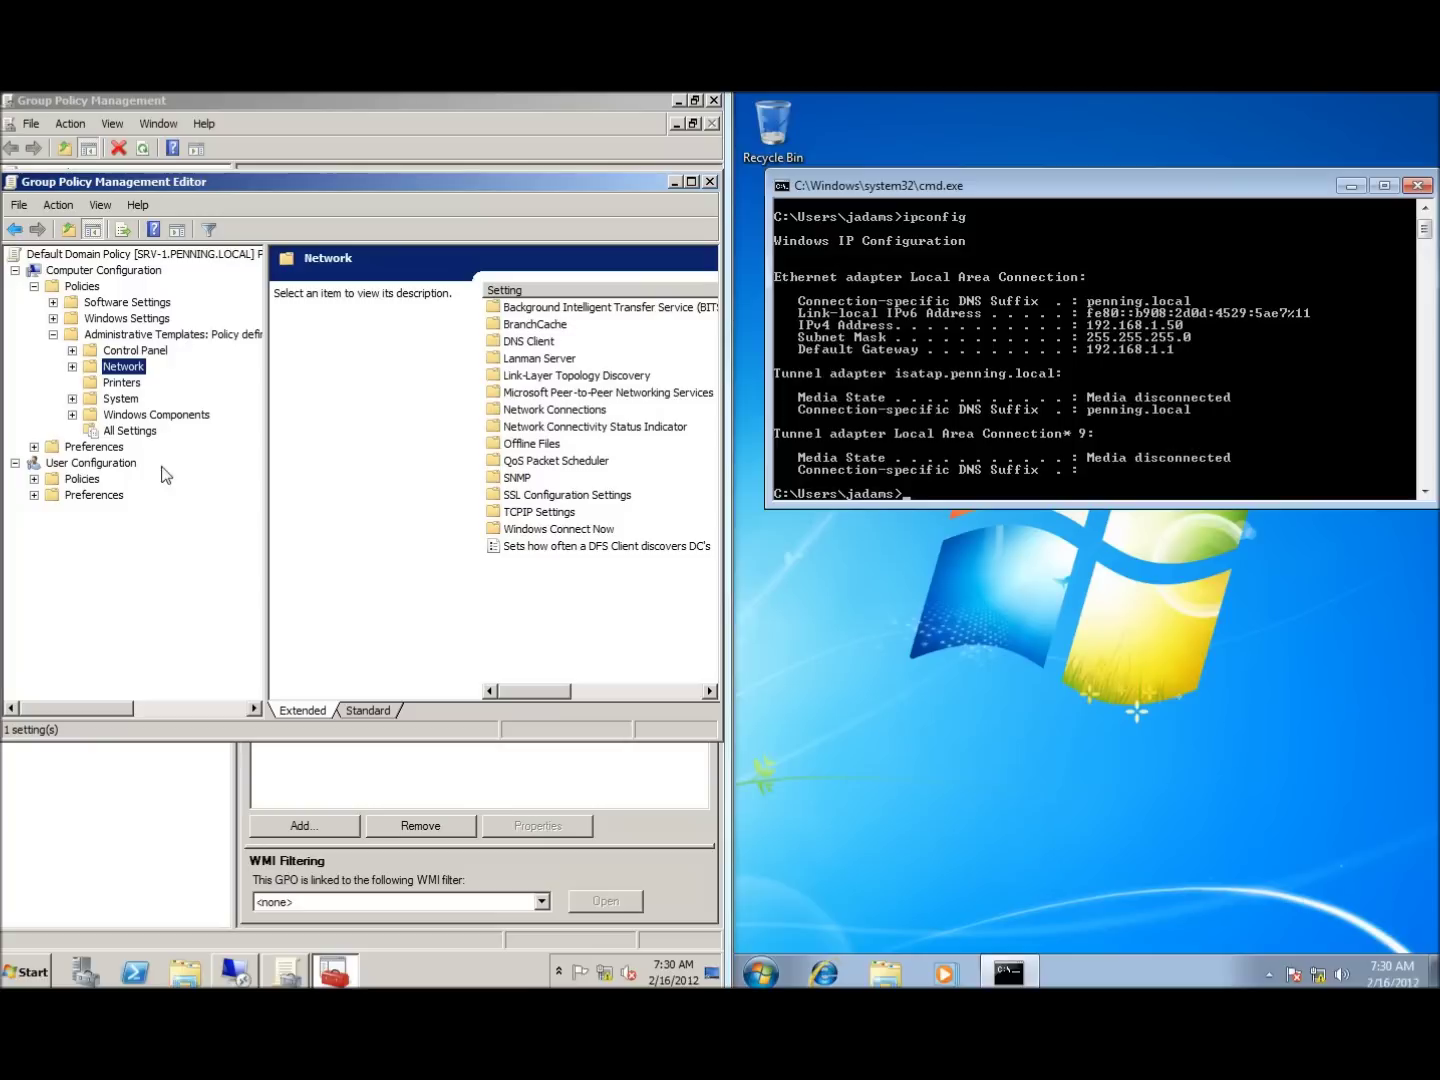
# Step: Show the Connections settings under Windows Components > Remote Desktop Services > Remote Desktop Session Host in the Standard view
pyautogui.click(72, 415)
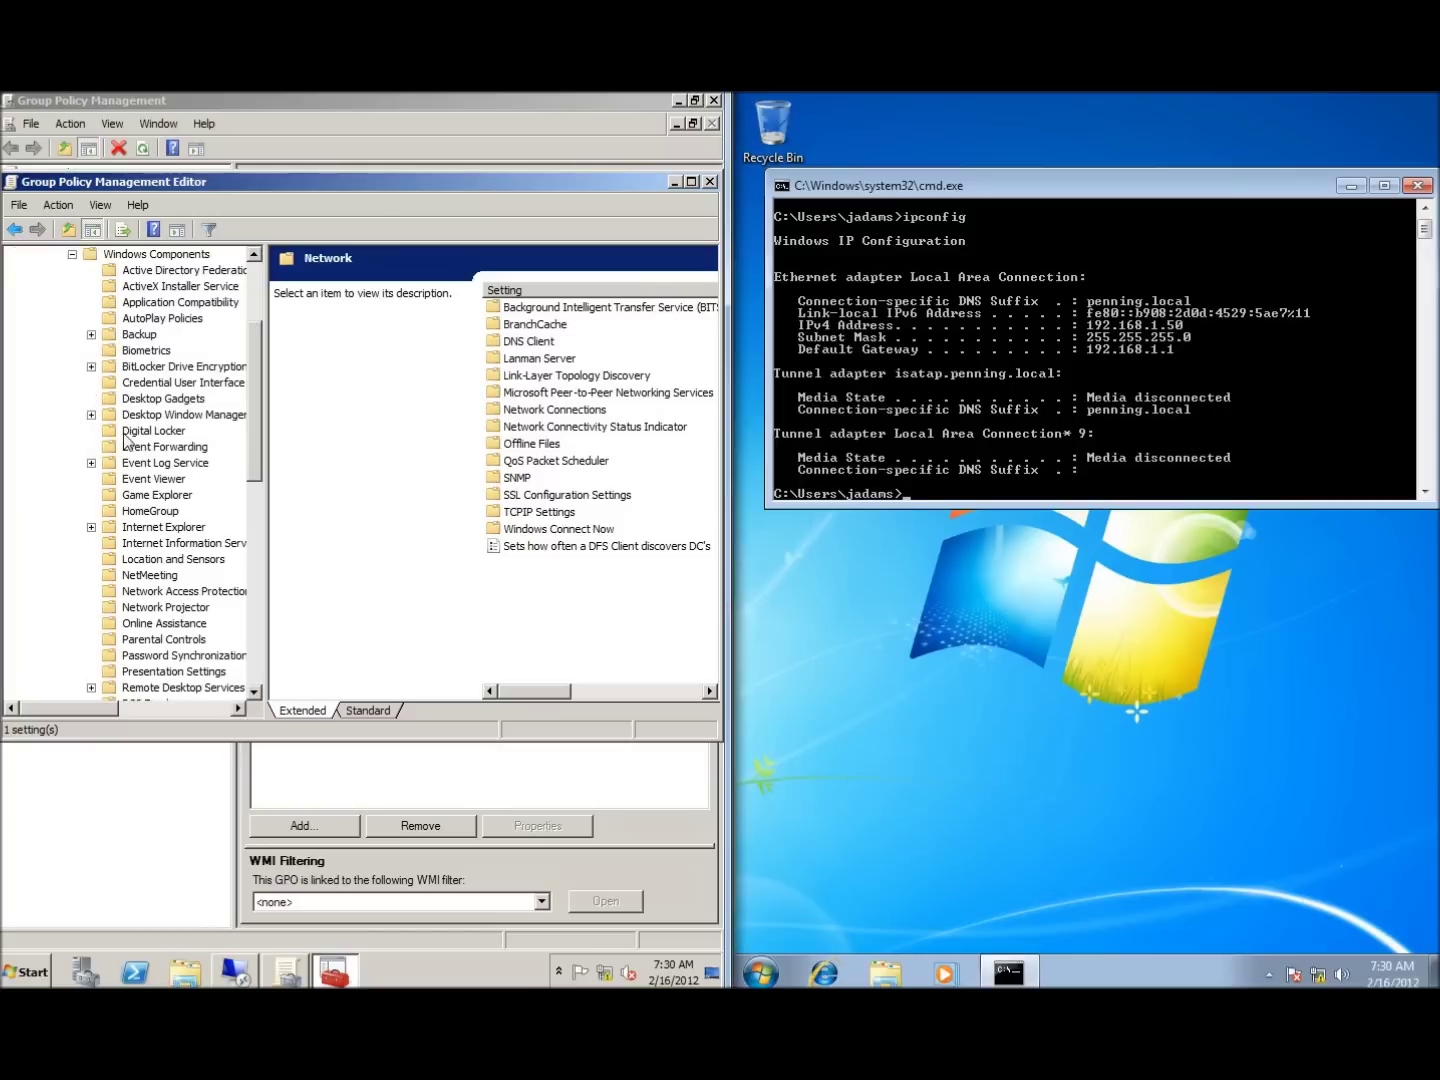
pyautogui.moveTo(256, 463); pyautogui.dragTo(252, 527)
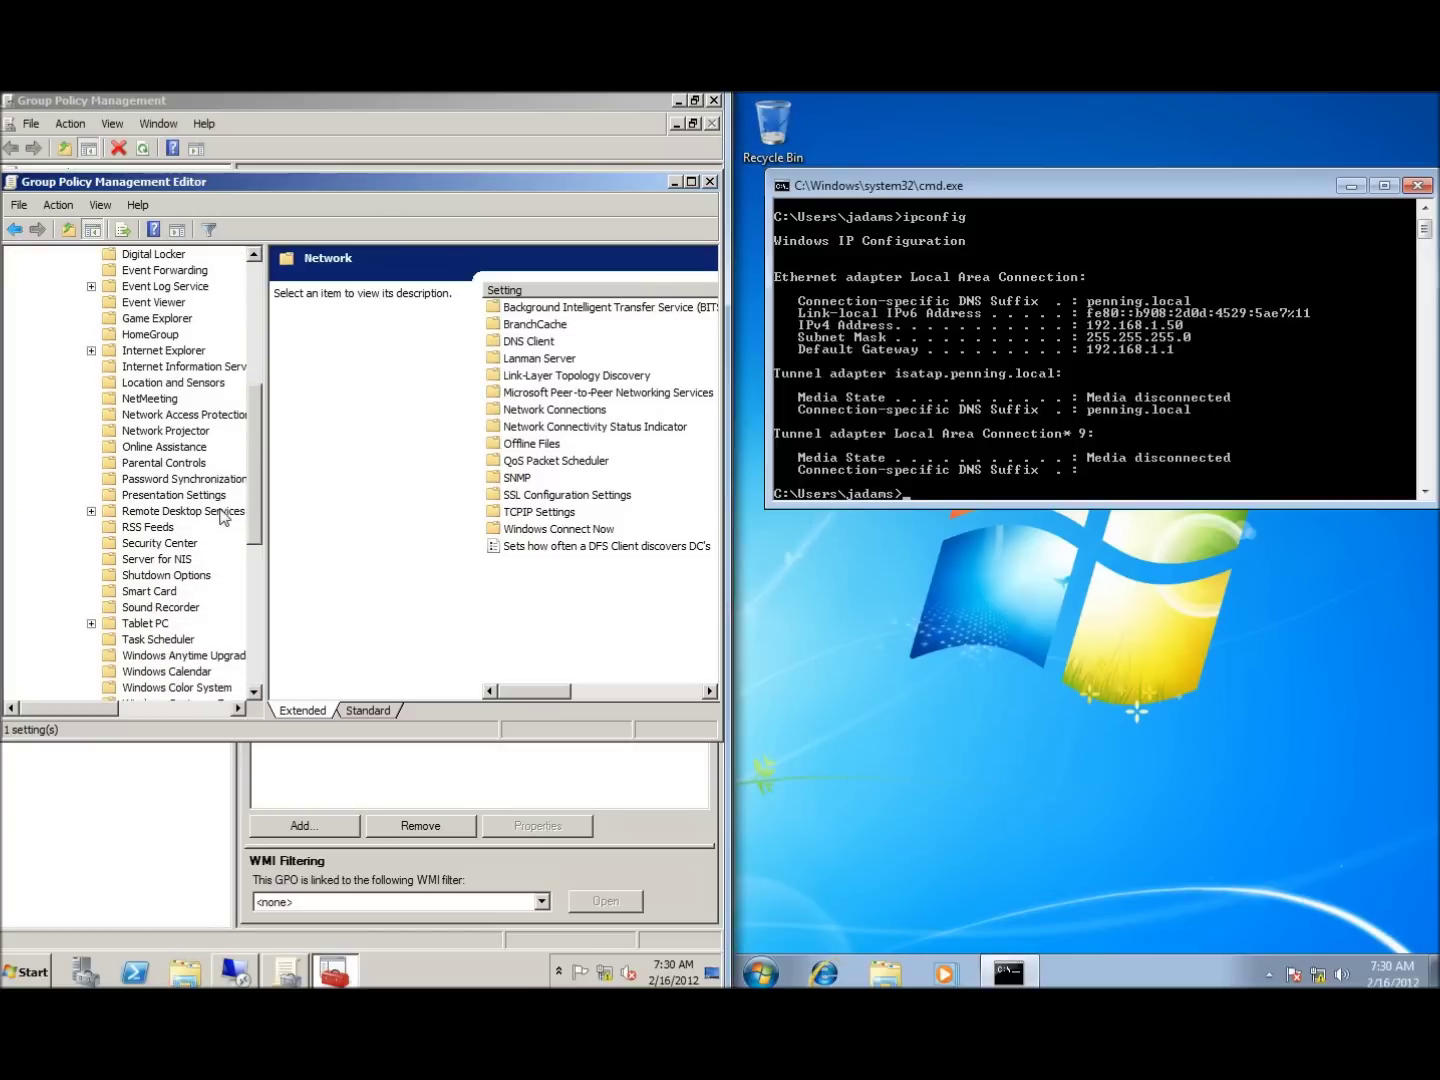
pyautogui.click(93, 511)
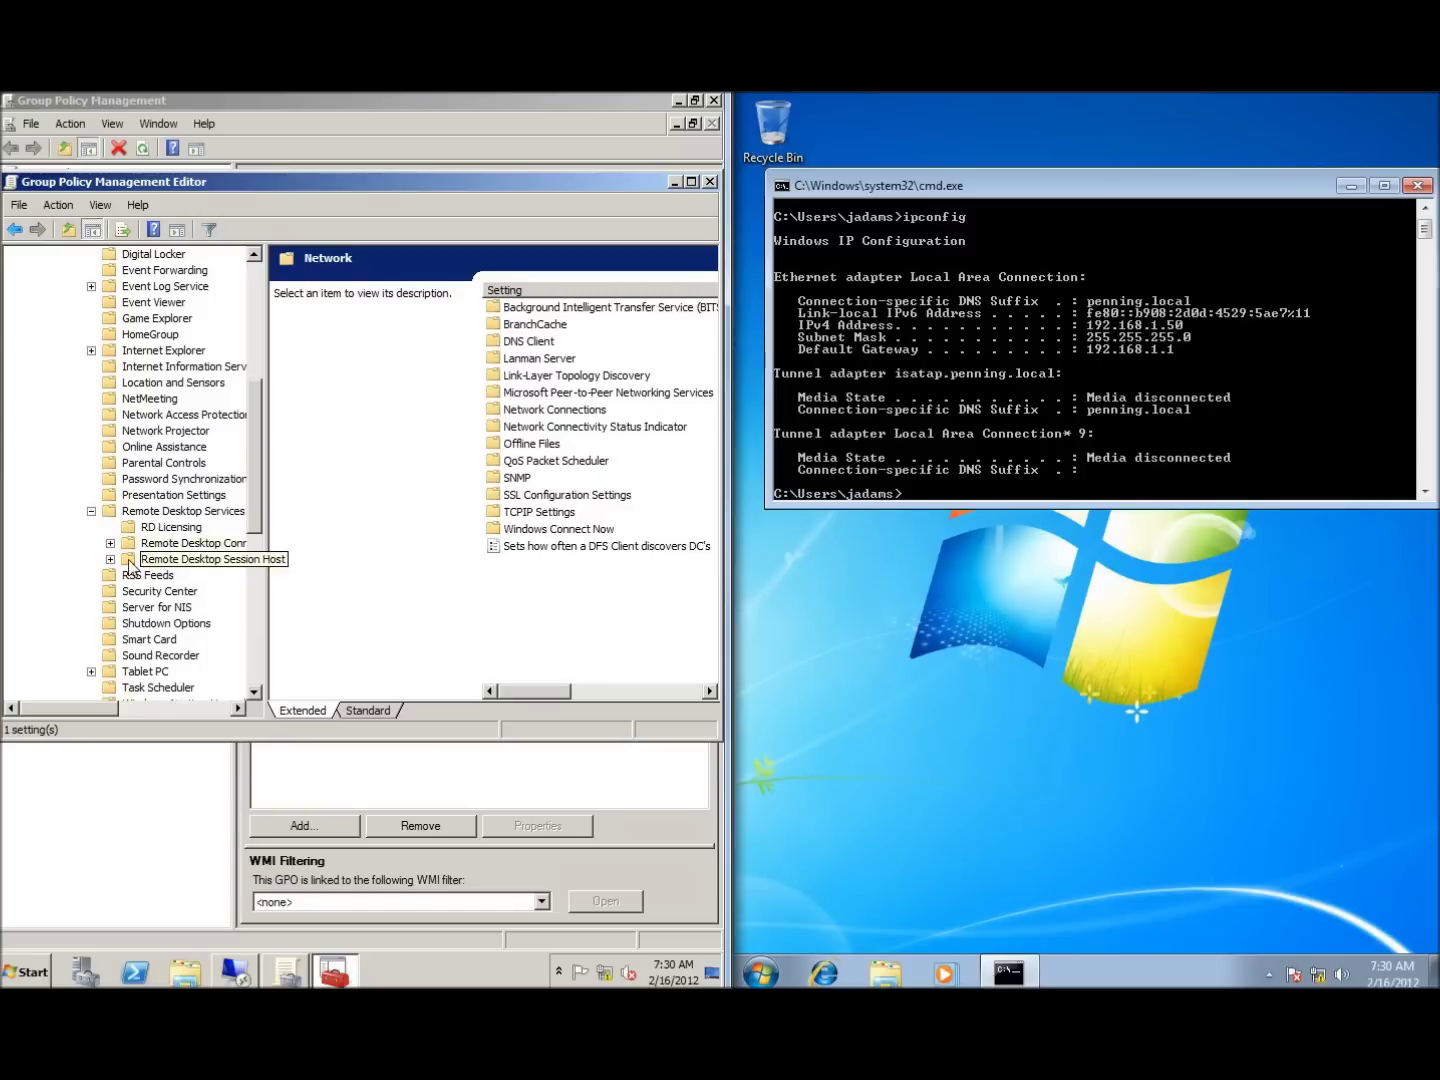
pyautogui.click(110, 559)
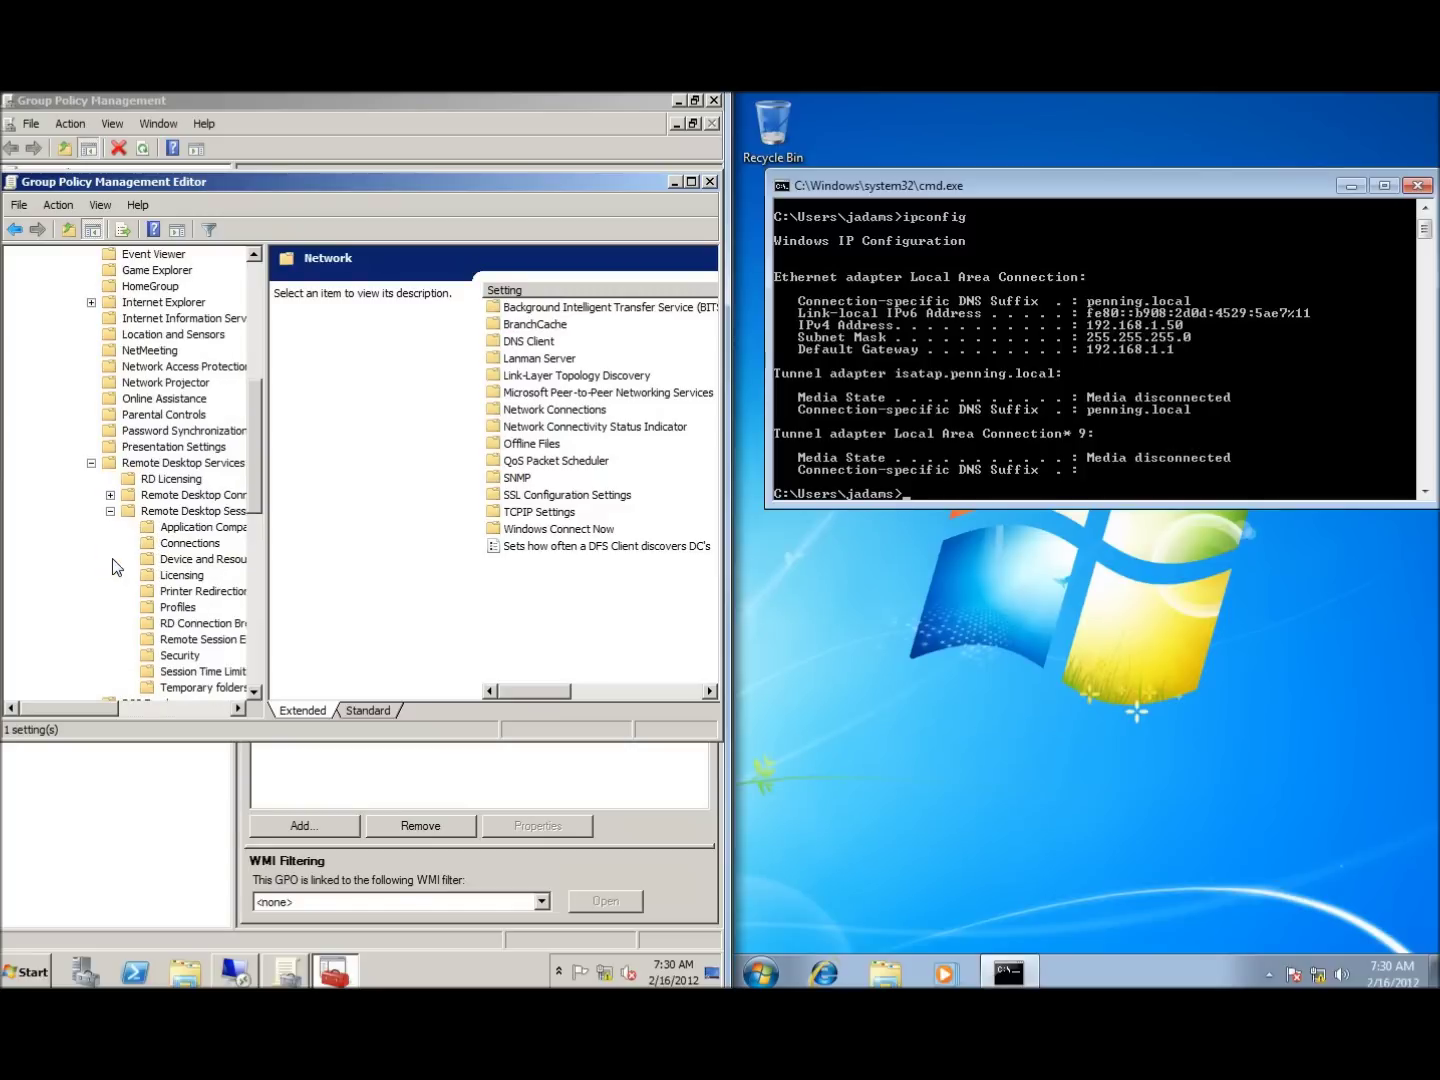
pyautogui.click(207, 544)
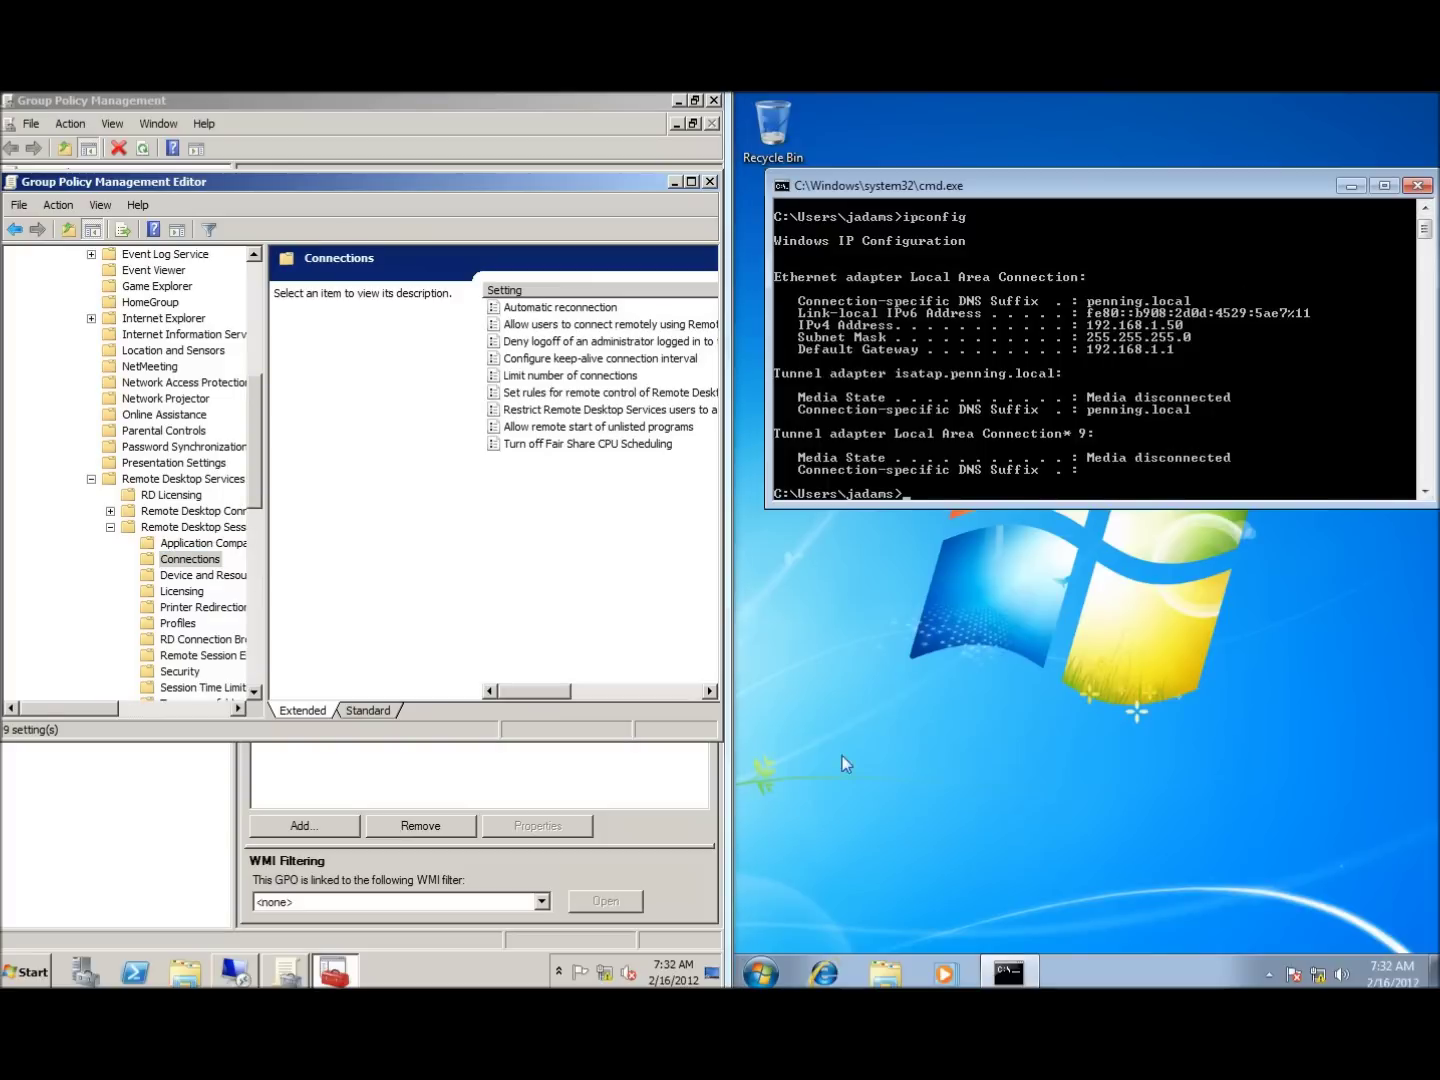
pyautogui.moveTo(551, 693); pyautogui.dragTo(554, 693)
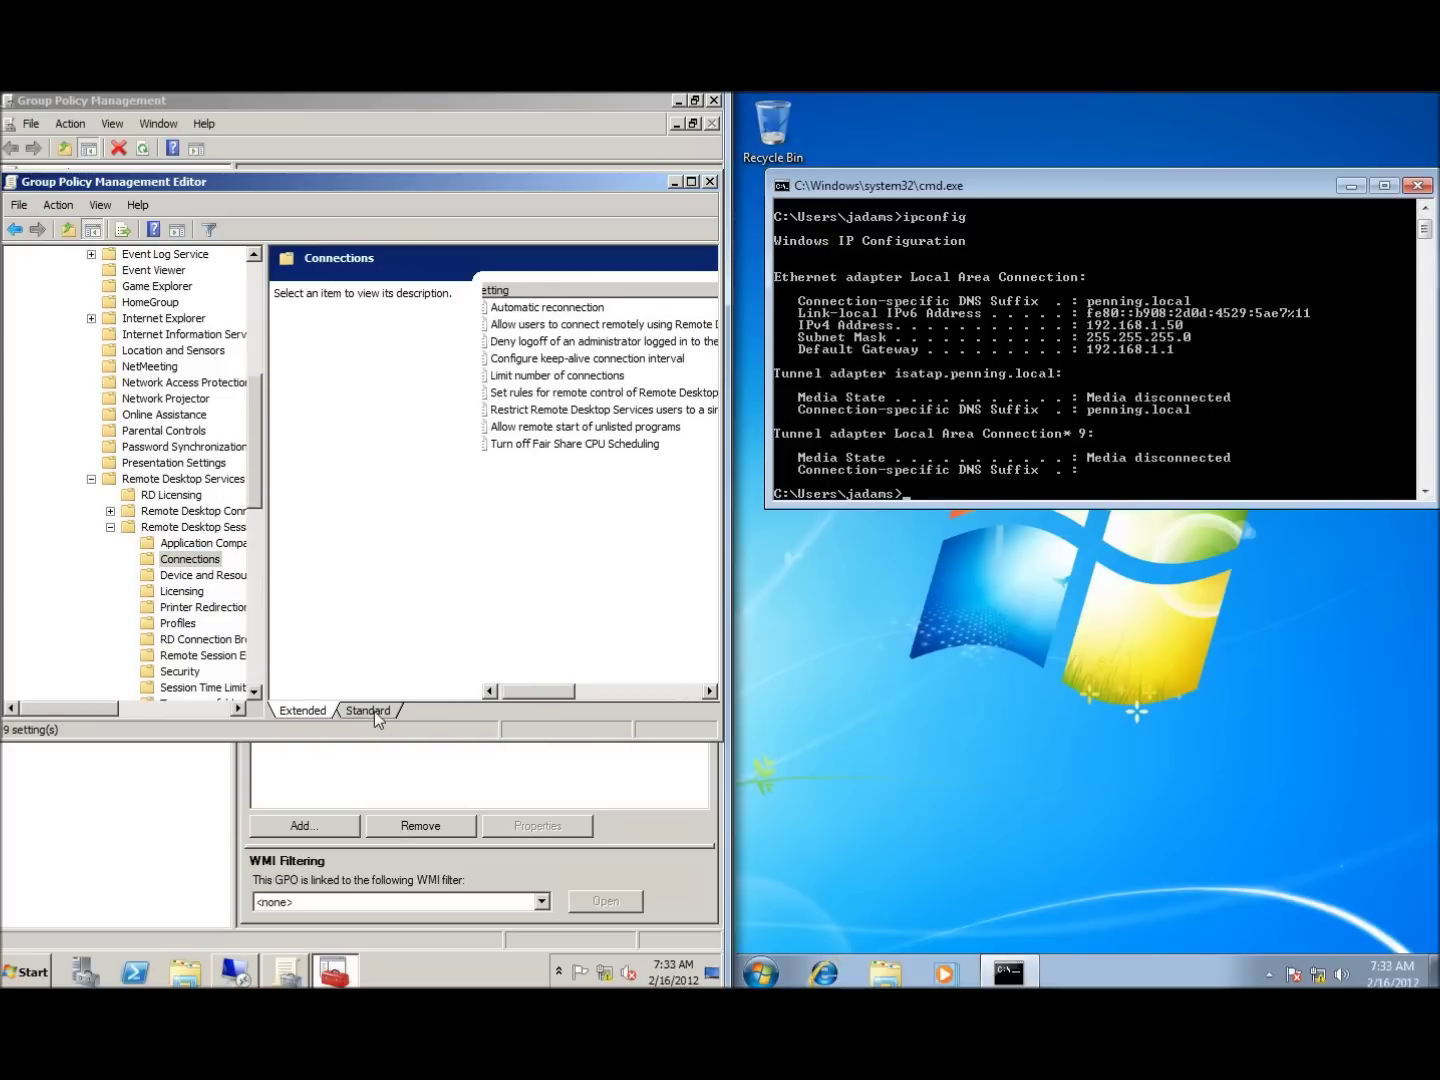
pyautogui.click(374, 711)
pyautogui.moveTo(498, 700); pyautogui.dragTo(490, 699)
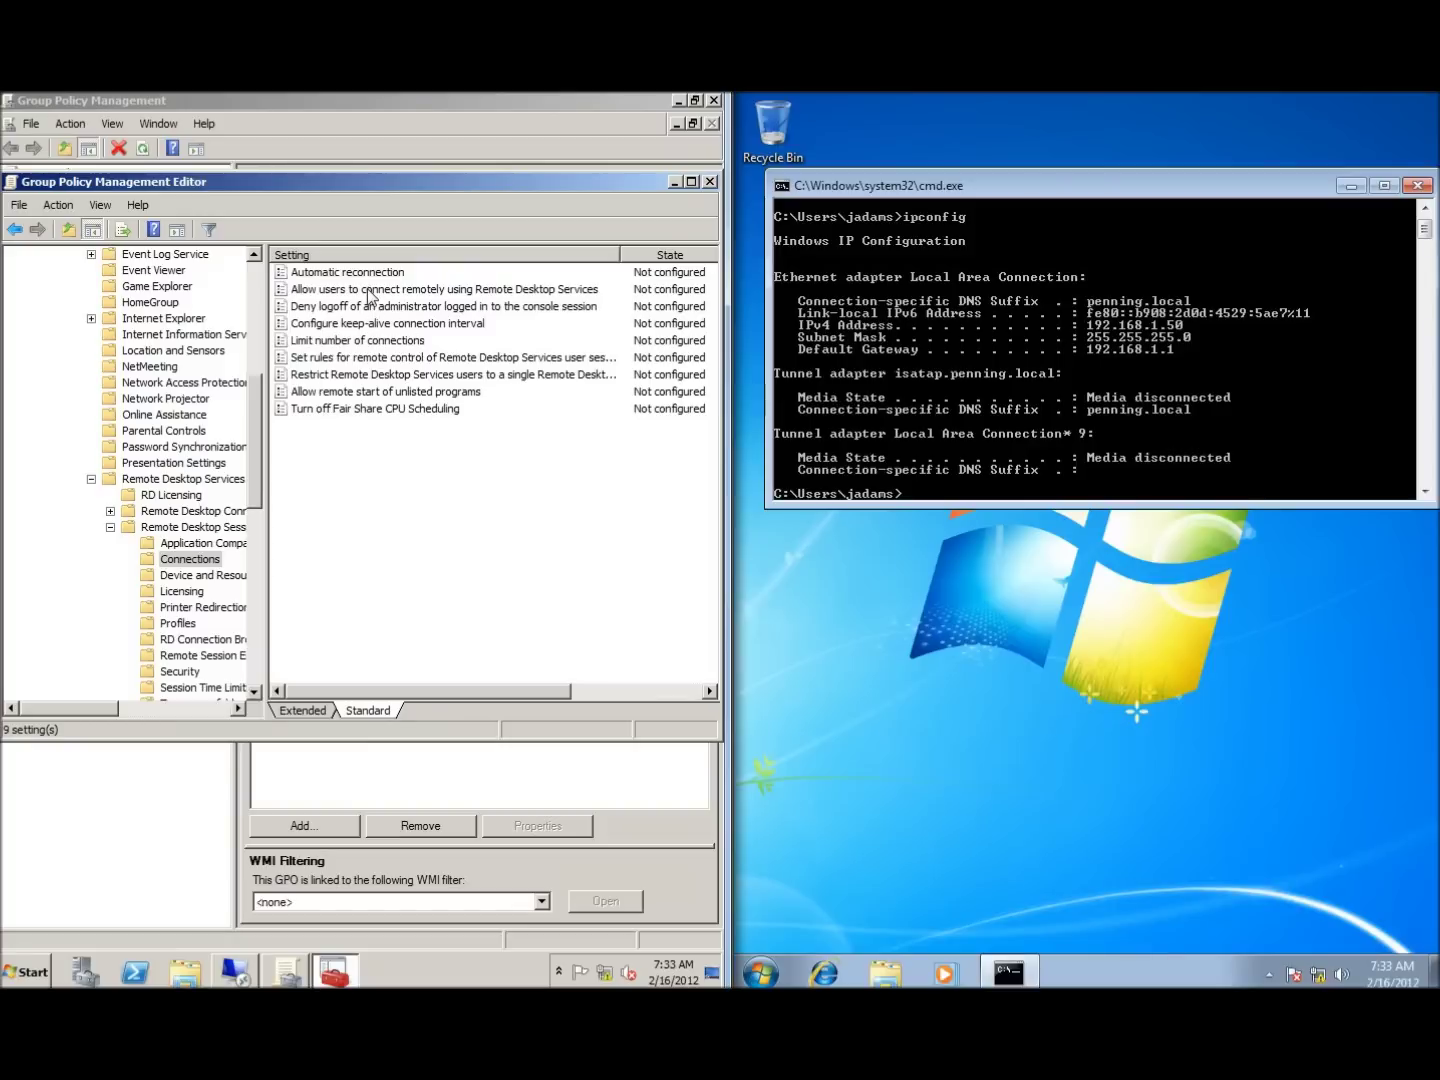
# Step: Enable the "Allow users to connect remotely using Remote Desktop Services" policy setting
pyautogui.doubleClick(427, 290)
pyautogui.click(41, 364)
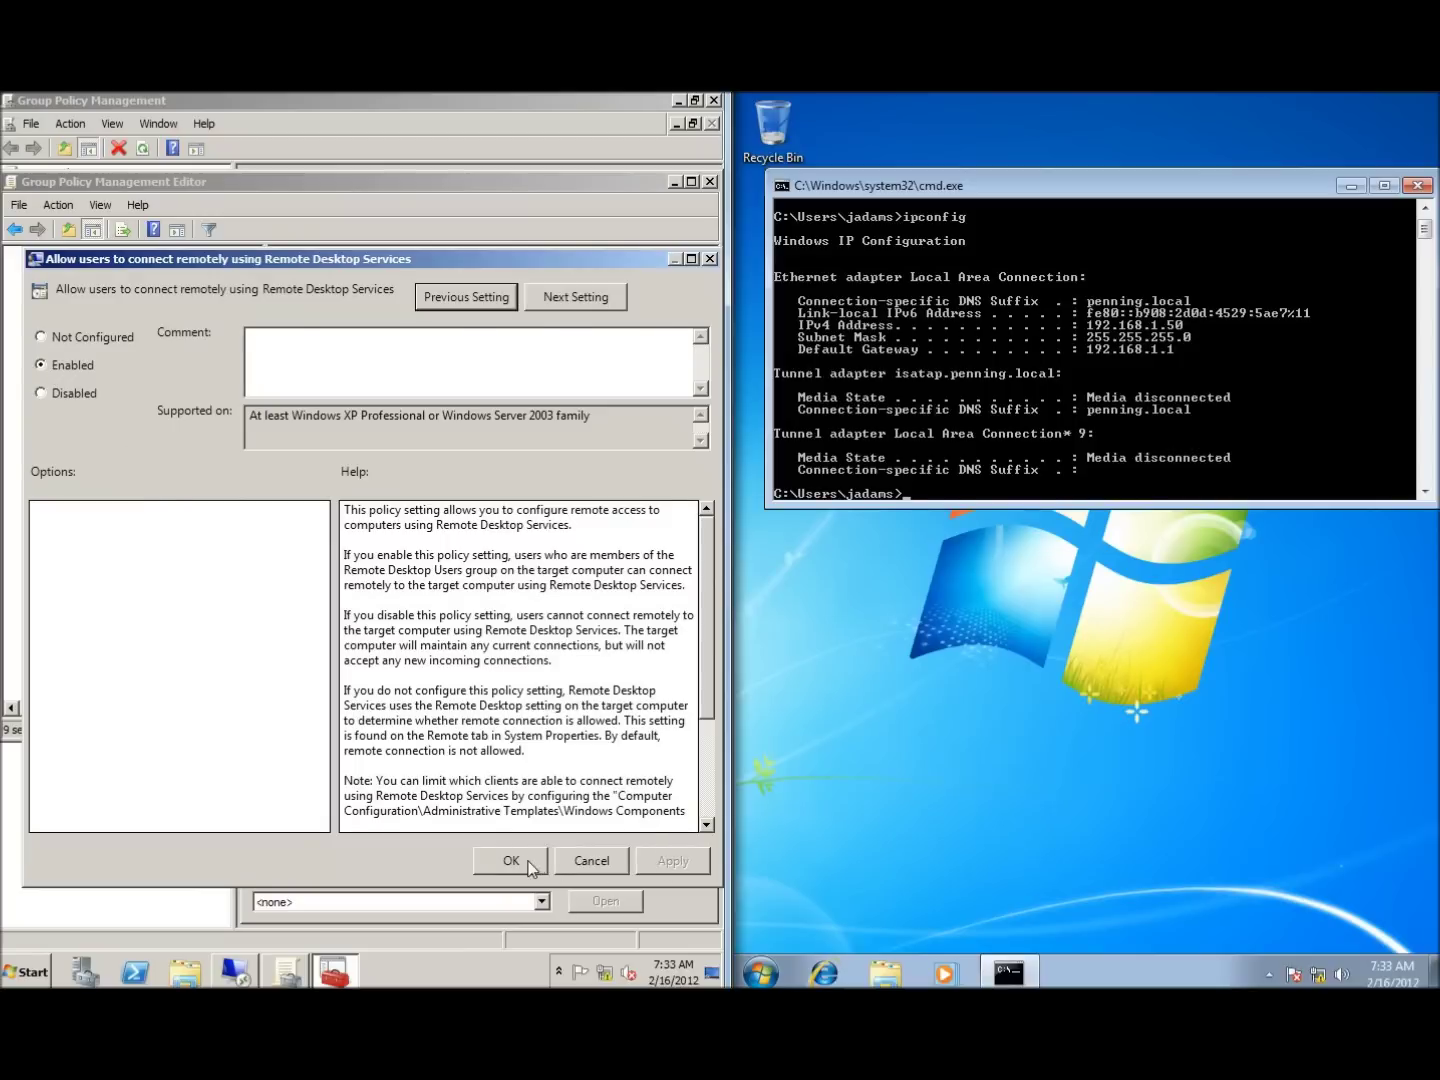
pyautogui.click(509, 861)
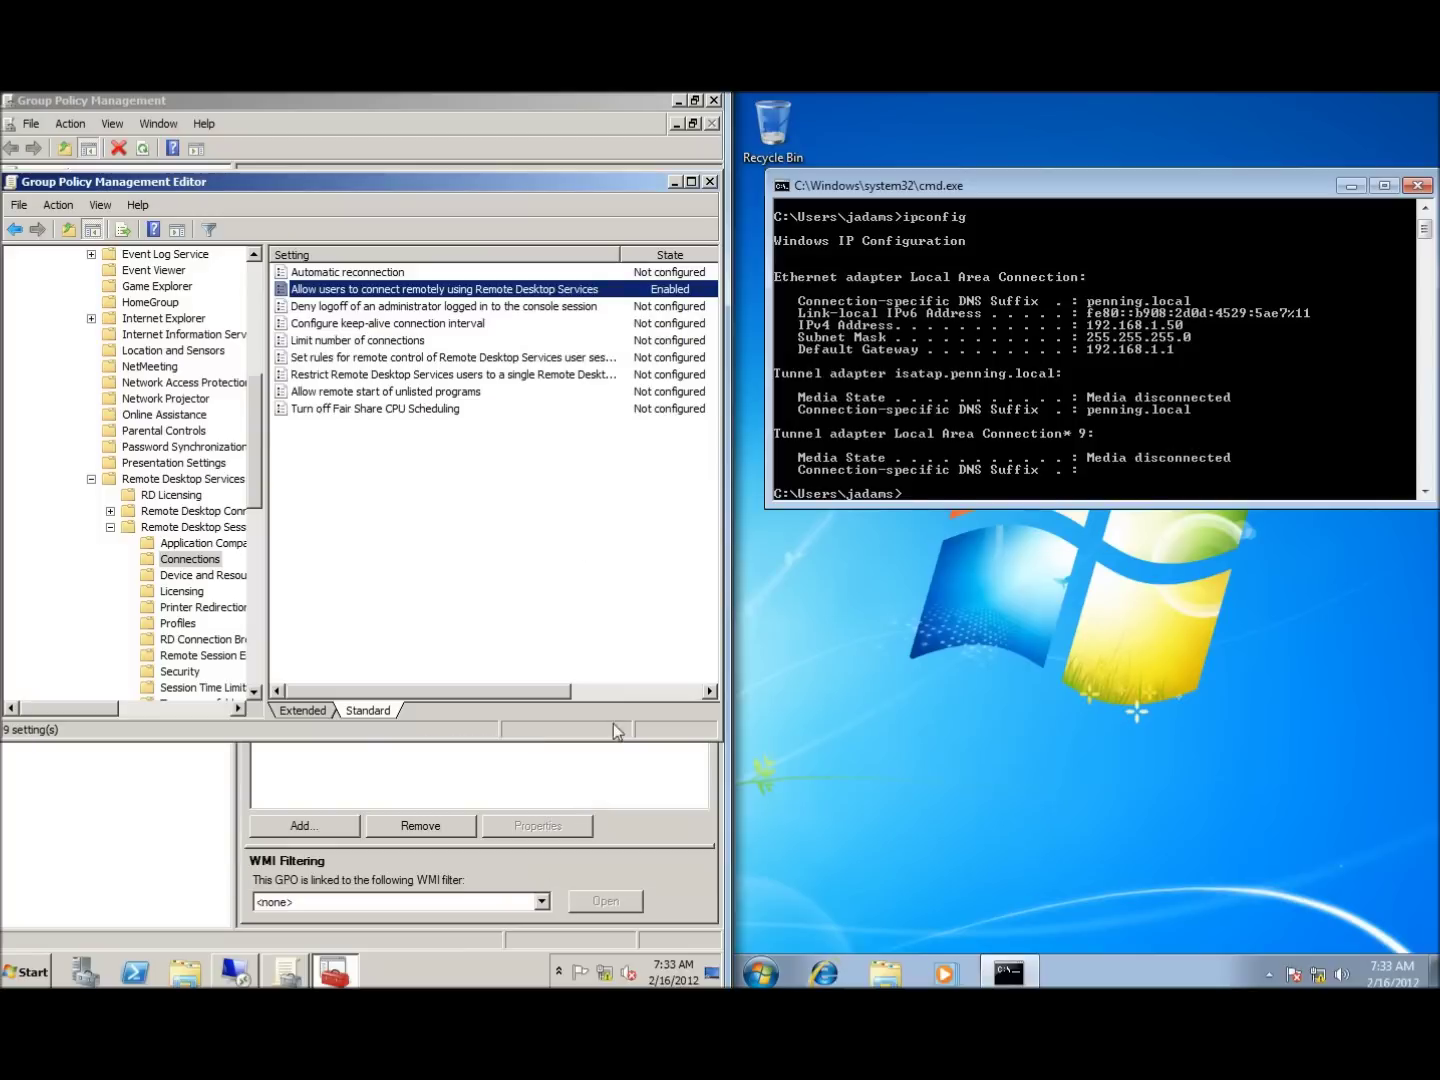
# Step: Enable the "Limit number of connections" policy and set RD Maximum Connections allowed to unlimited (999999)
pyautogui.doubleClick(375, 341)
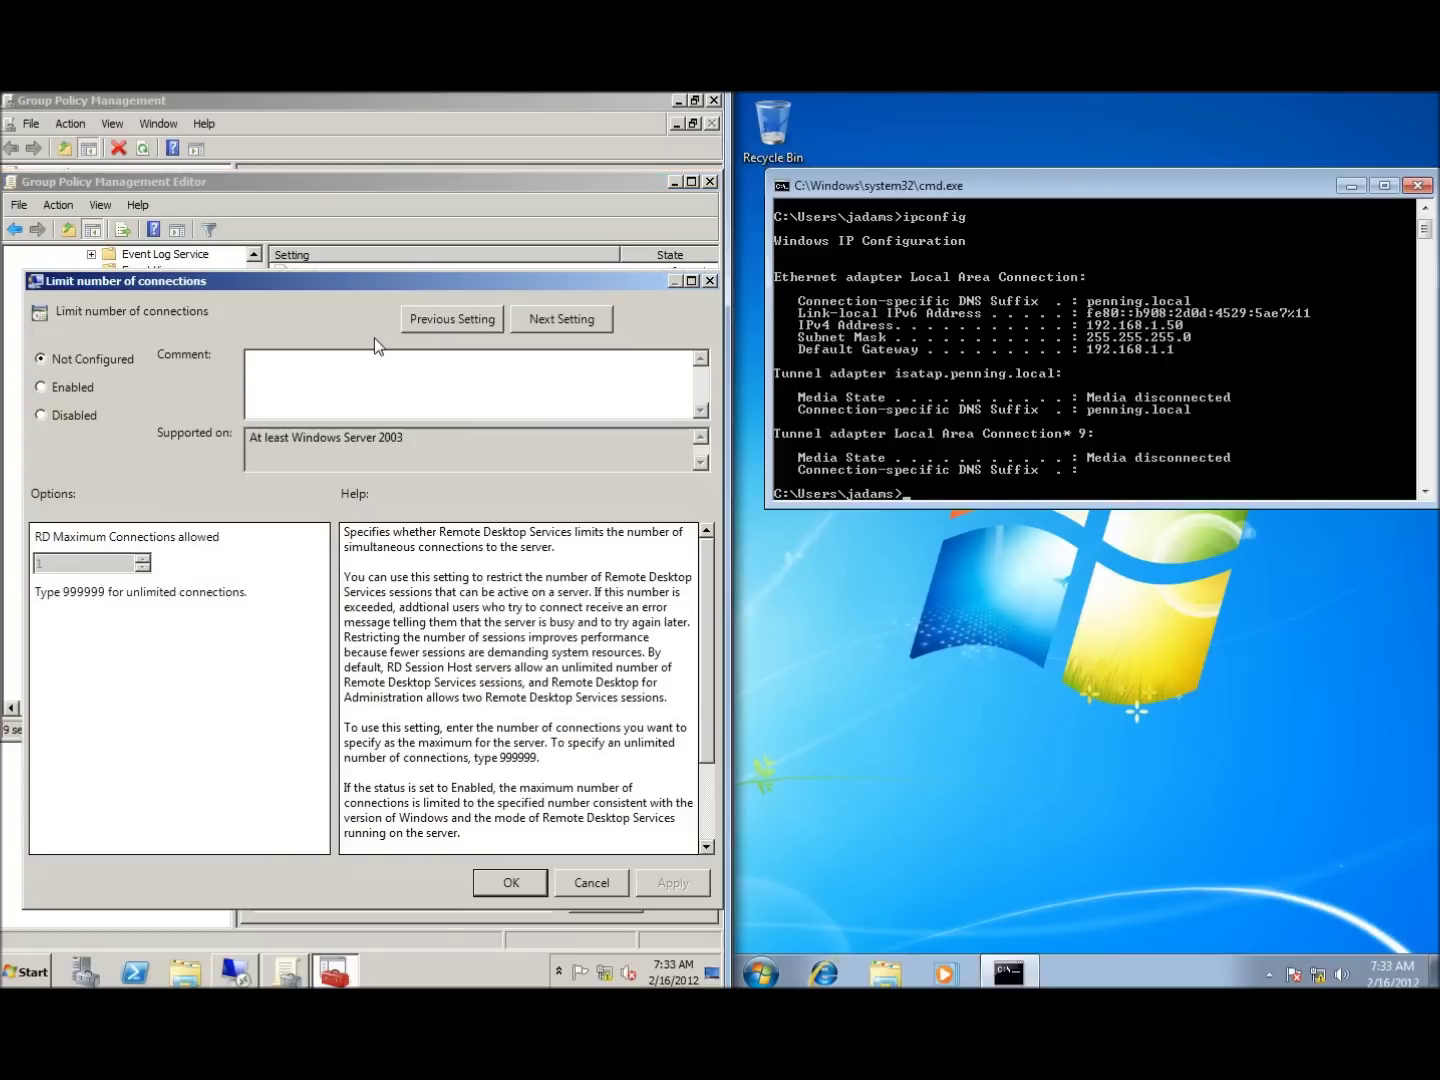
pyautogui.click(44, 385)
pyautogui.doubleClick(42, 563)
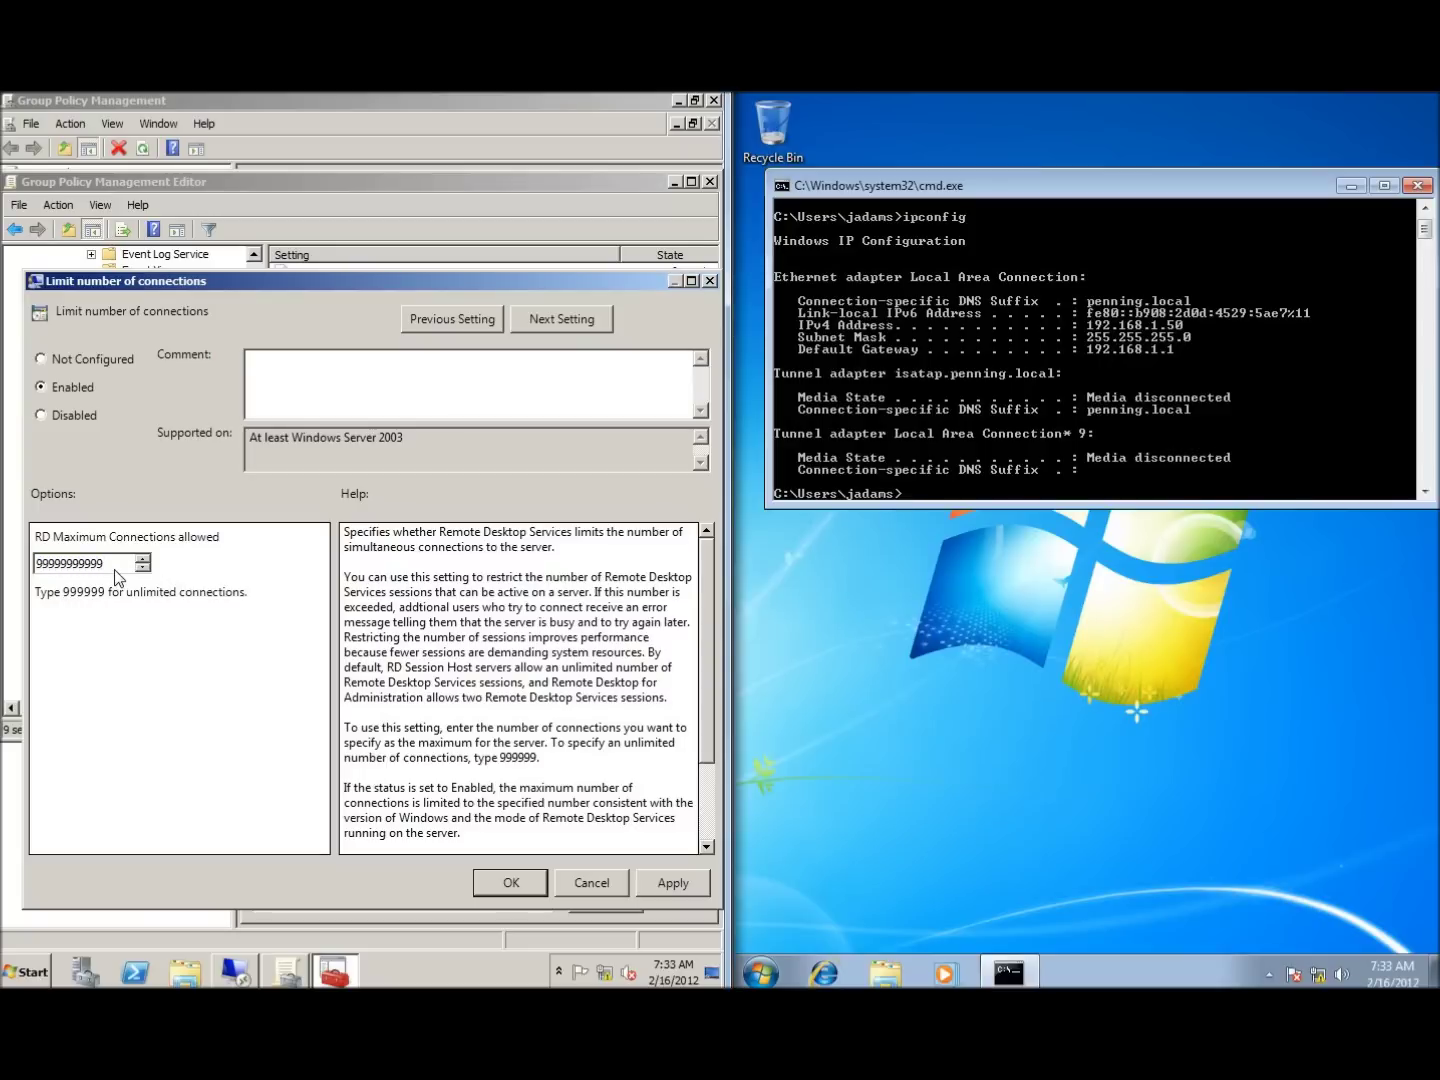
pyautogui.press('BackSpace')
pyautogui.press('BackSpace')
pyautogui.click(526, 885)
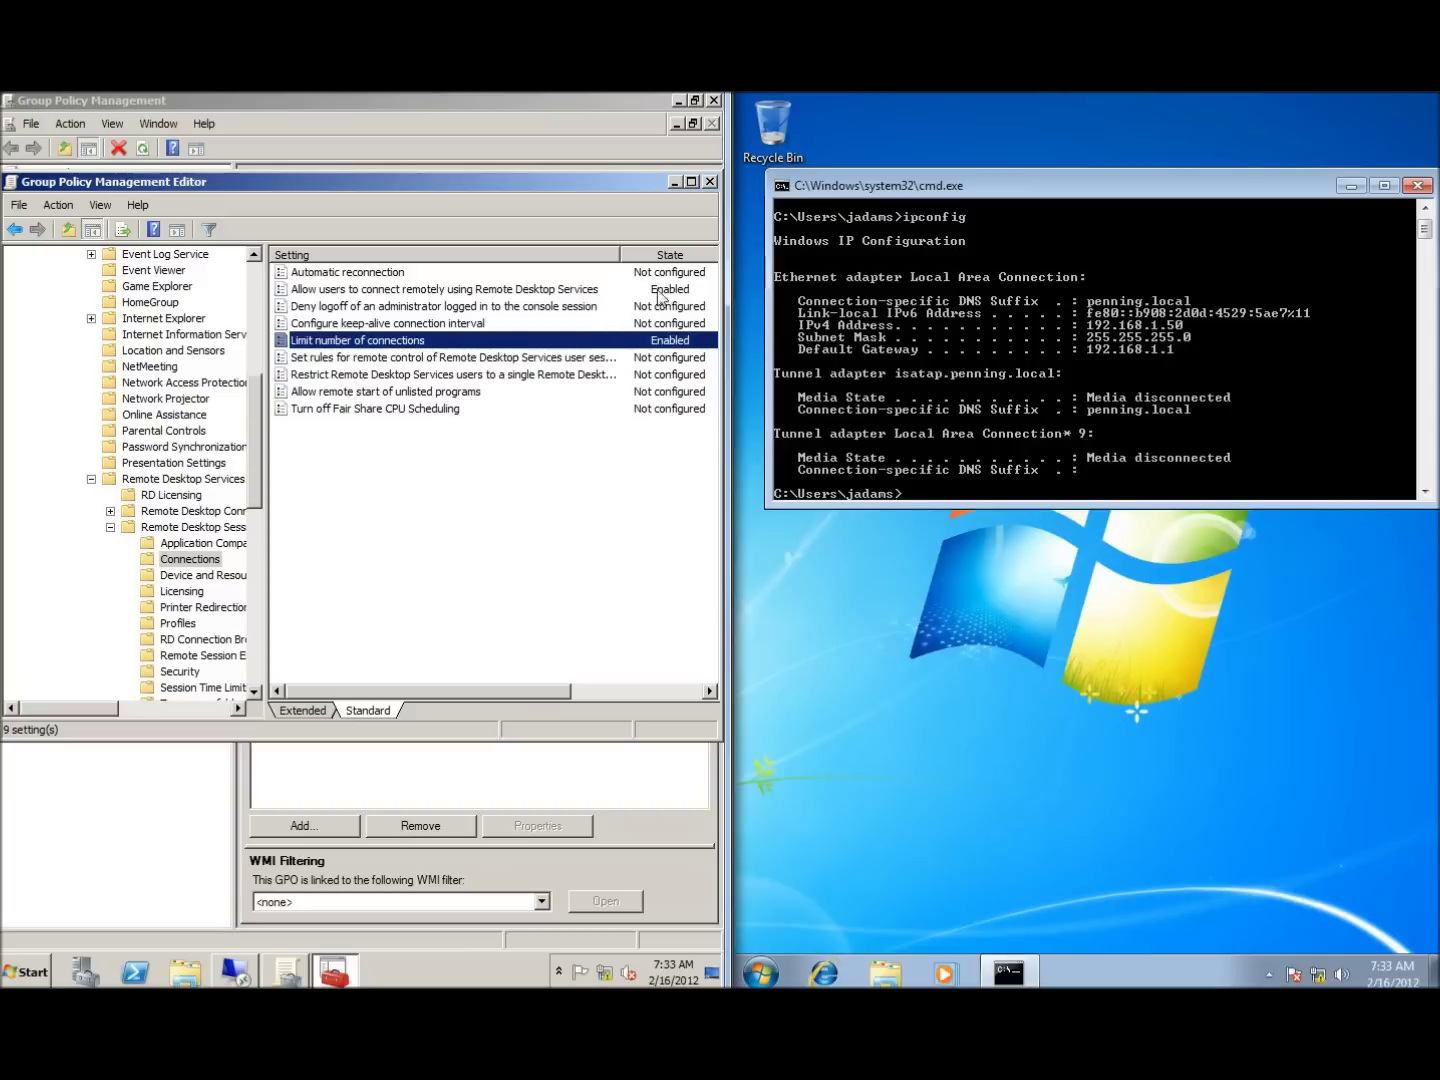
# Step: Close both Group Policy windows on the server and run gpupdate in the Windows 7 client's command prompt
pyautogui.click(709, 184)
pyautogui.click(716, 100)
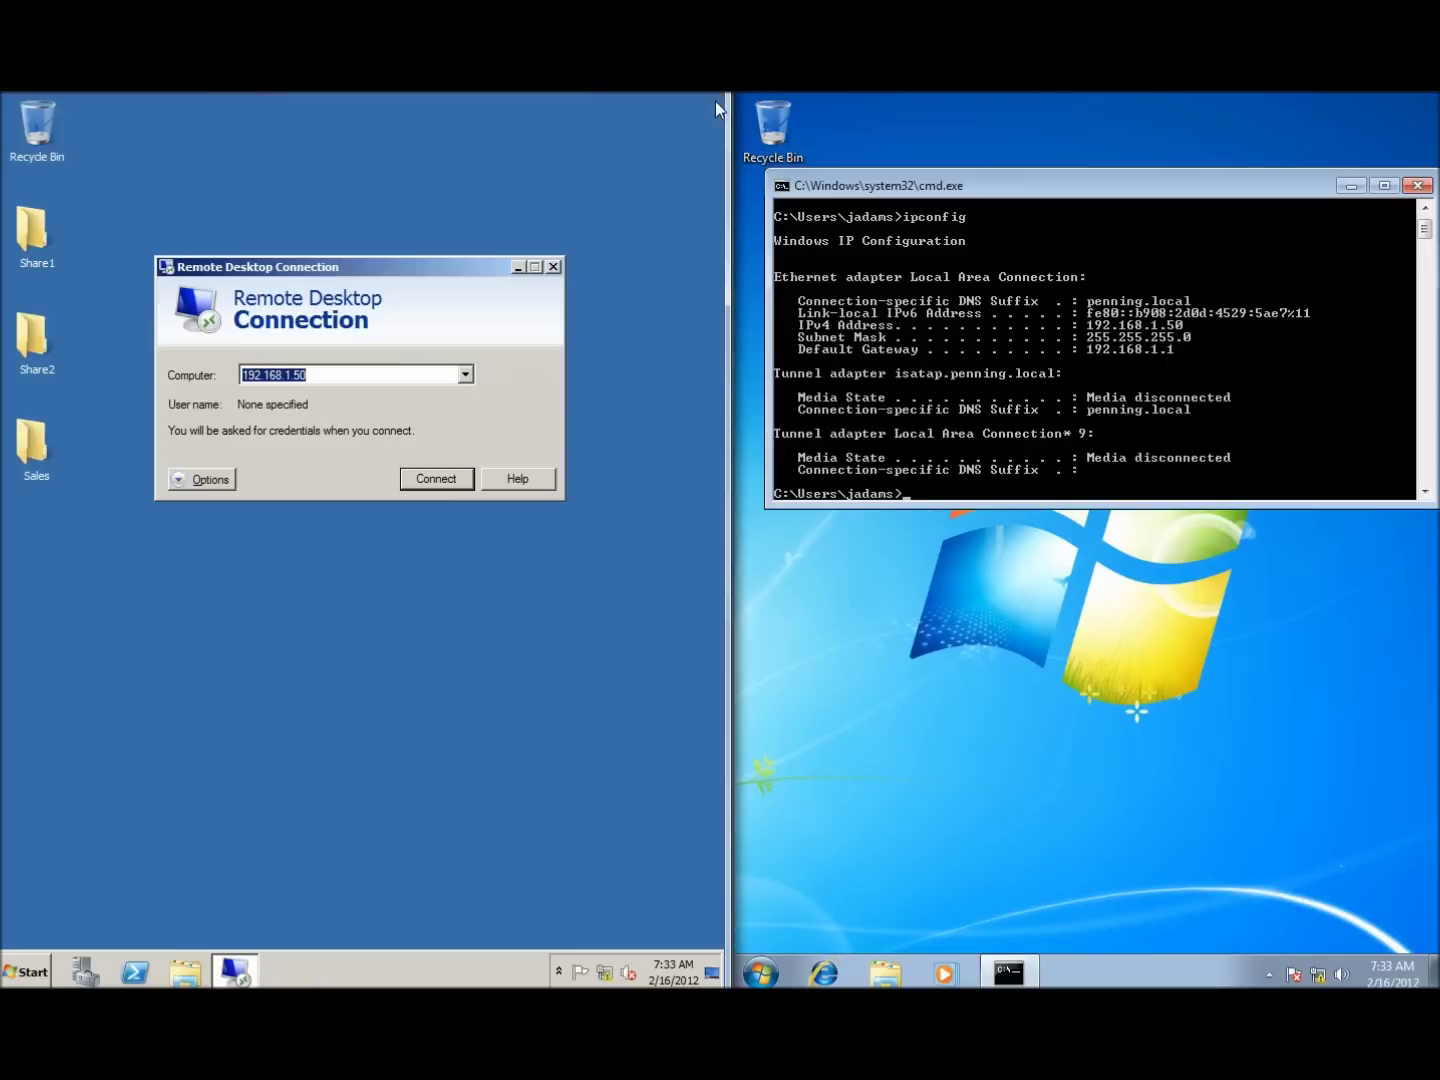
pyautogui.click(399, 650)
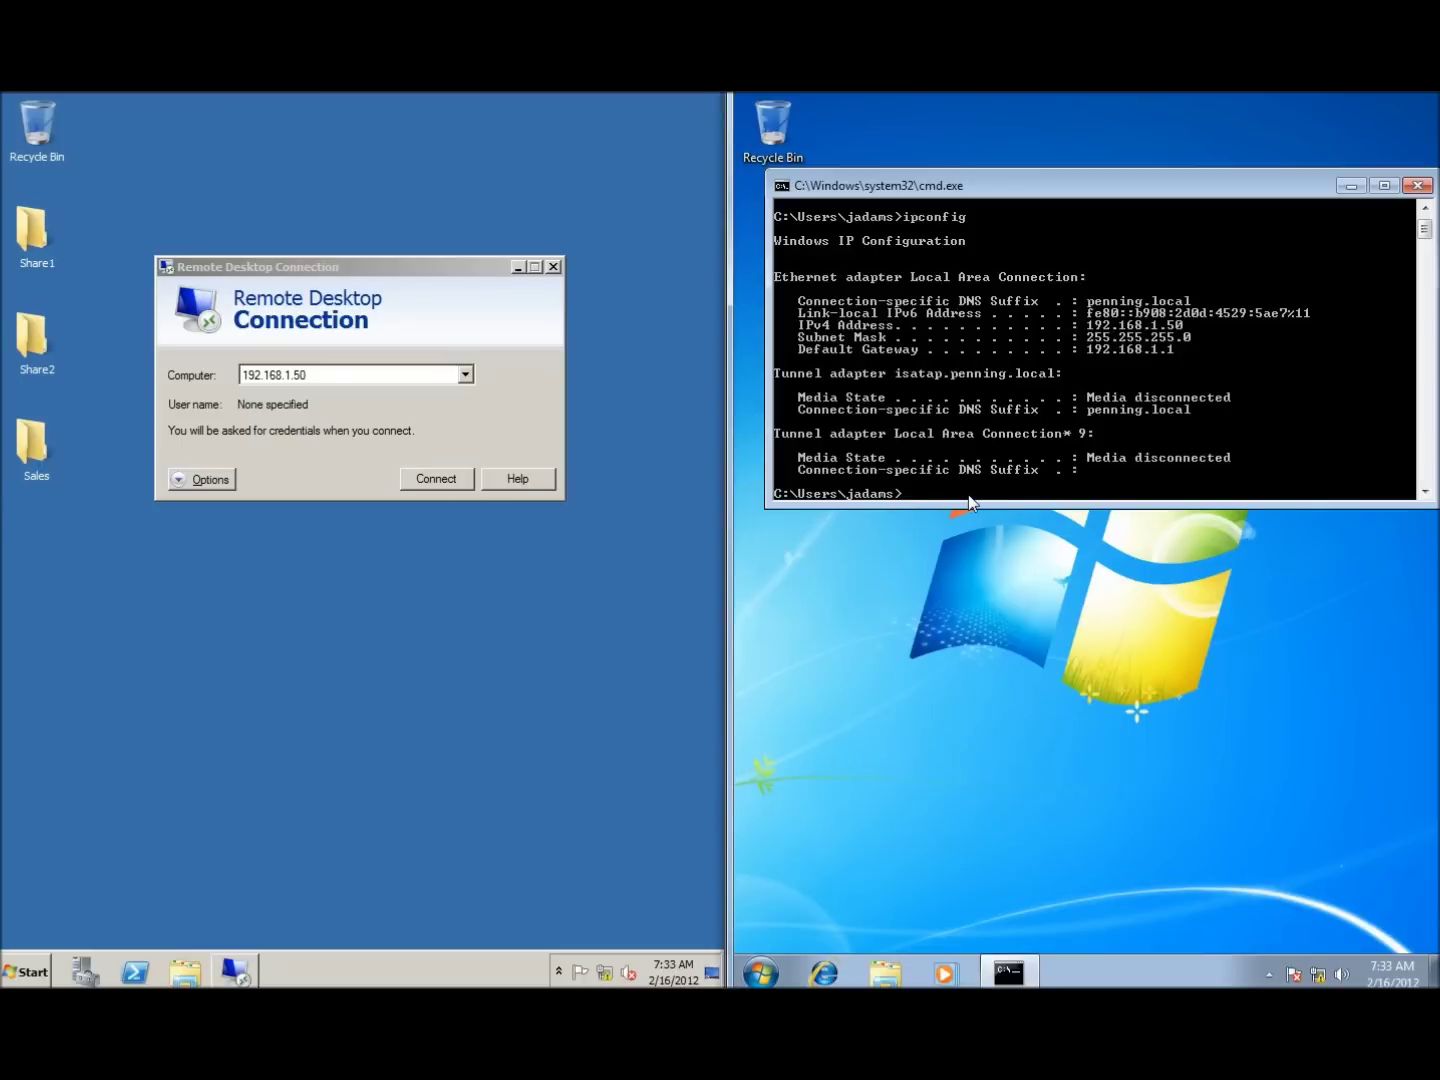
pyautogui.write('pup')
pyautogui.press('Return')
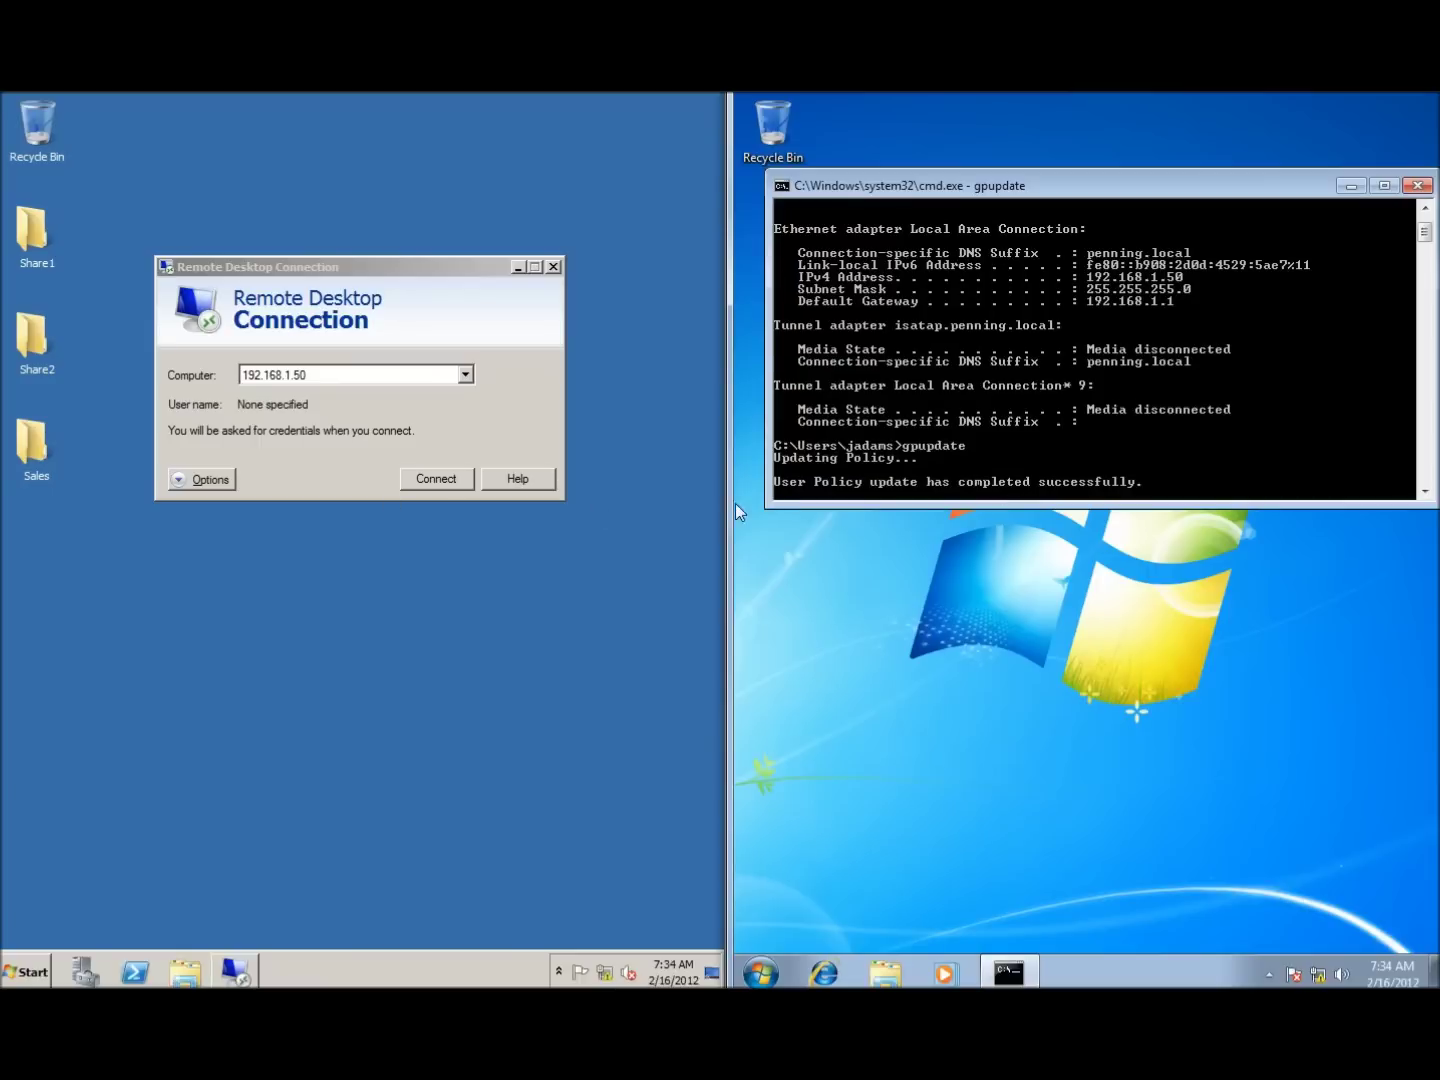
# Step: Check the Remote Desktop options in the client's remote settings, authorizing access with the administrator account and its password
pyautogui.click(758, 974)
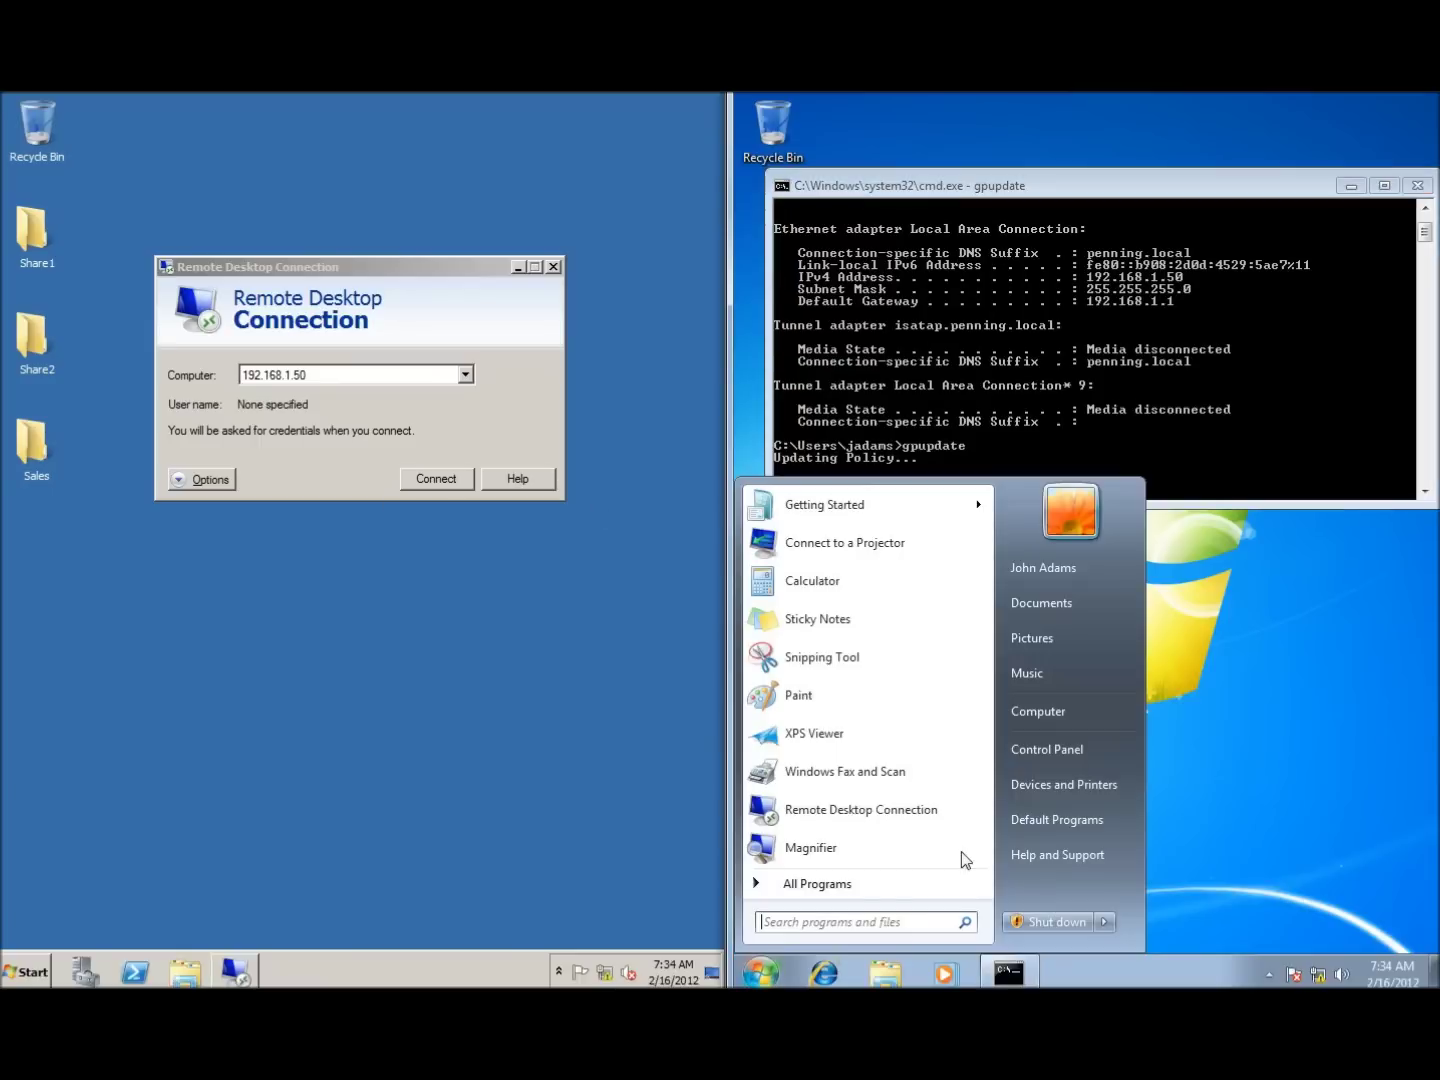
pyautogui.rightClick(1066, 715)
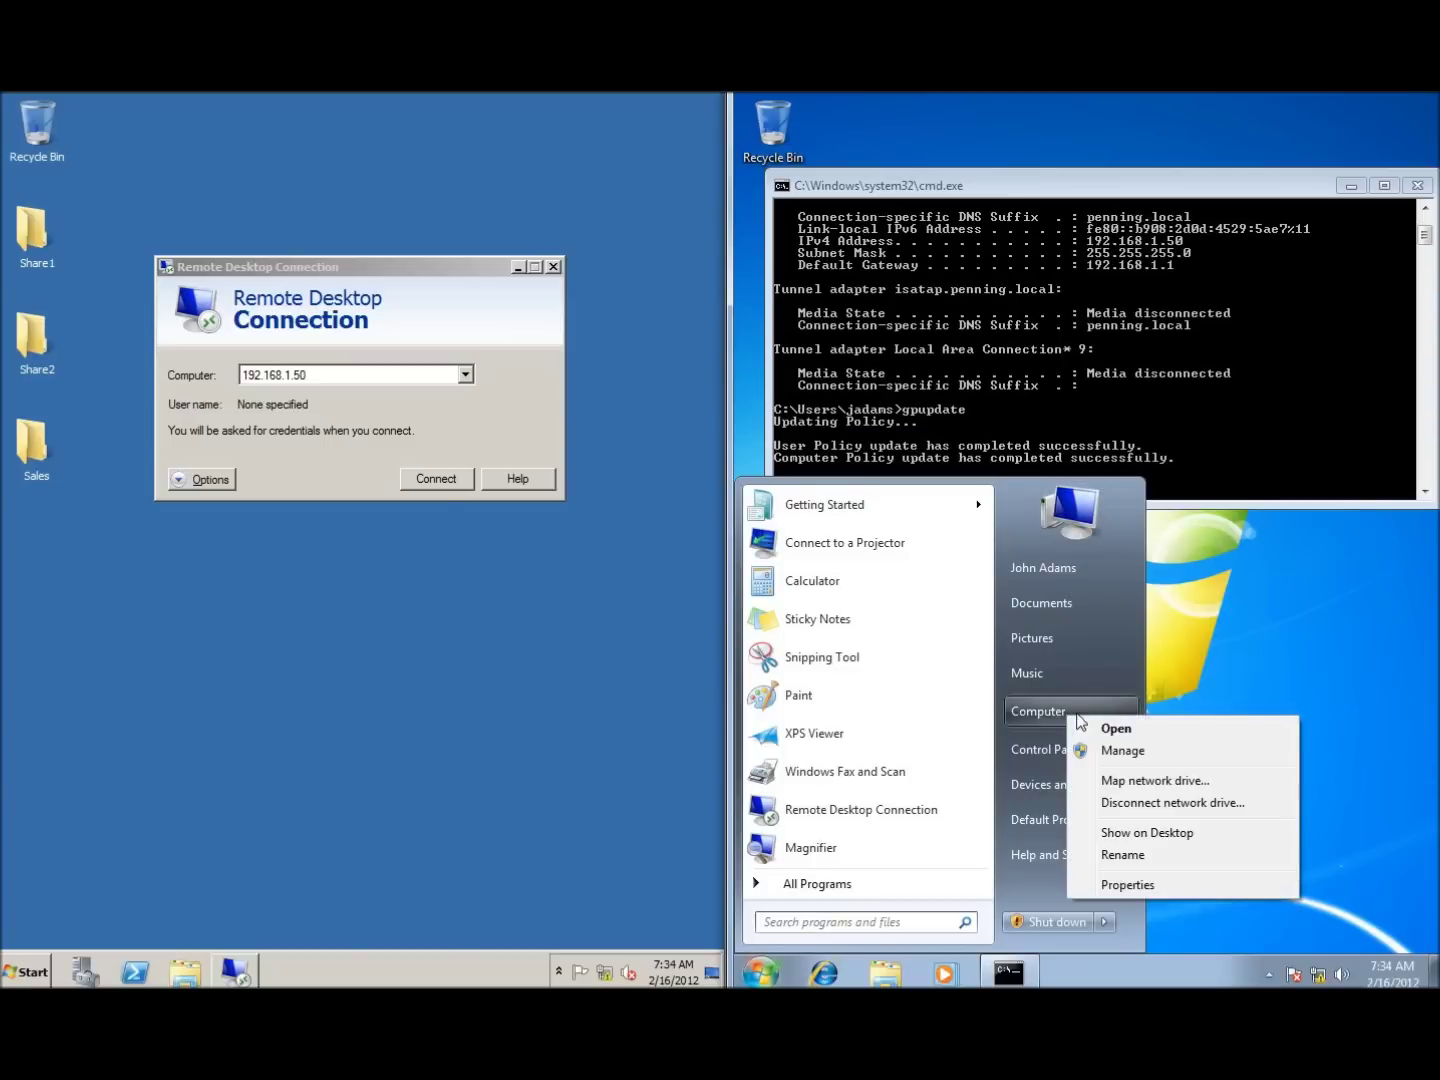
pyautogui.click(1125, 885)
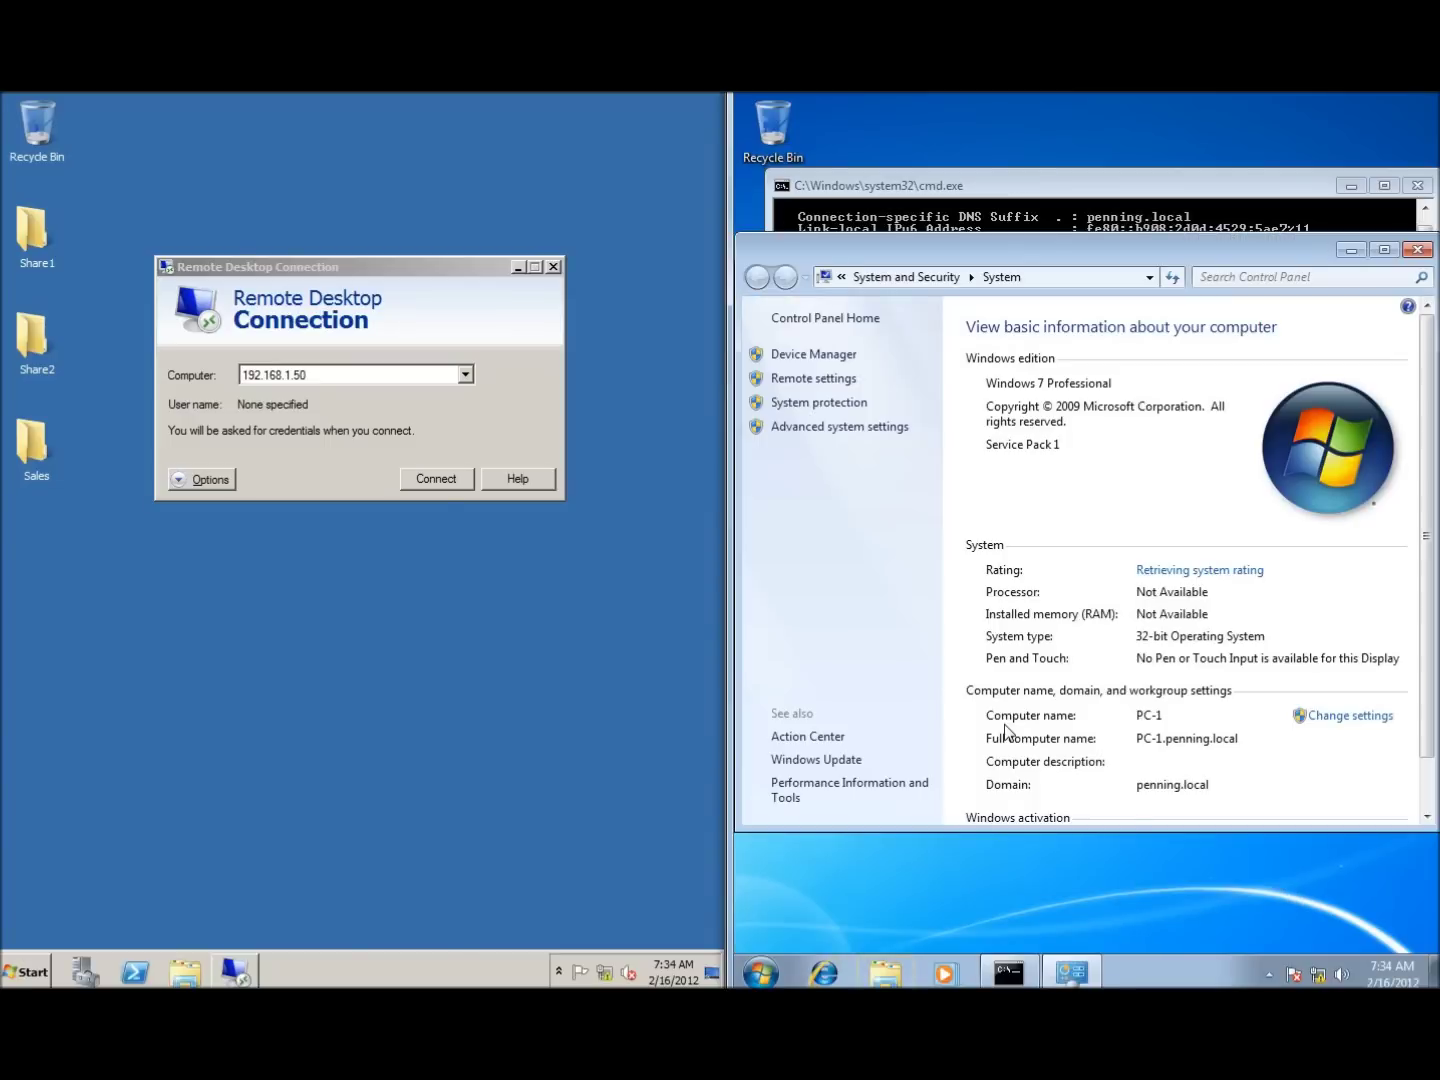
pyautogui.click(812, 380)
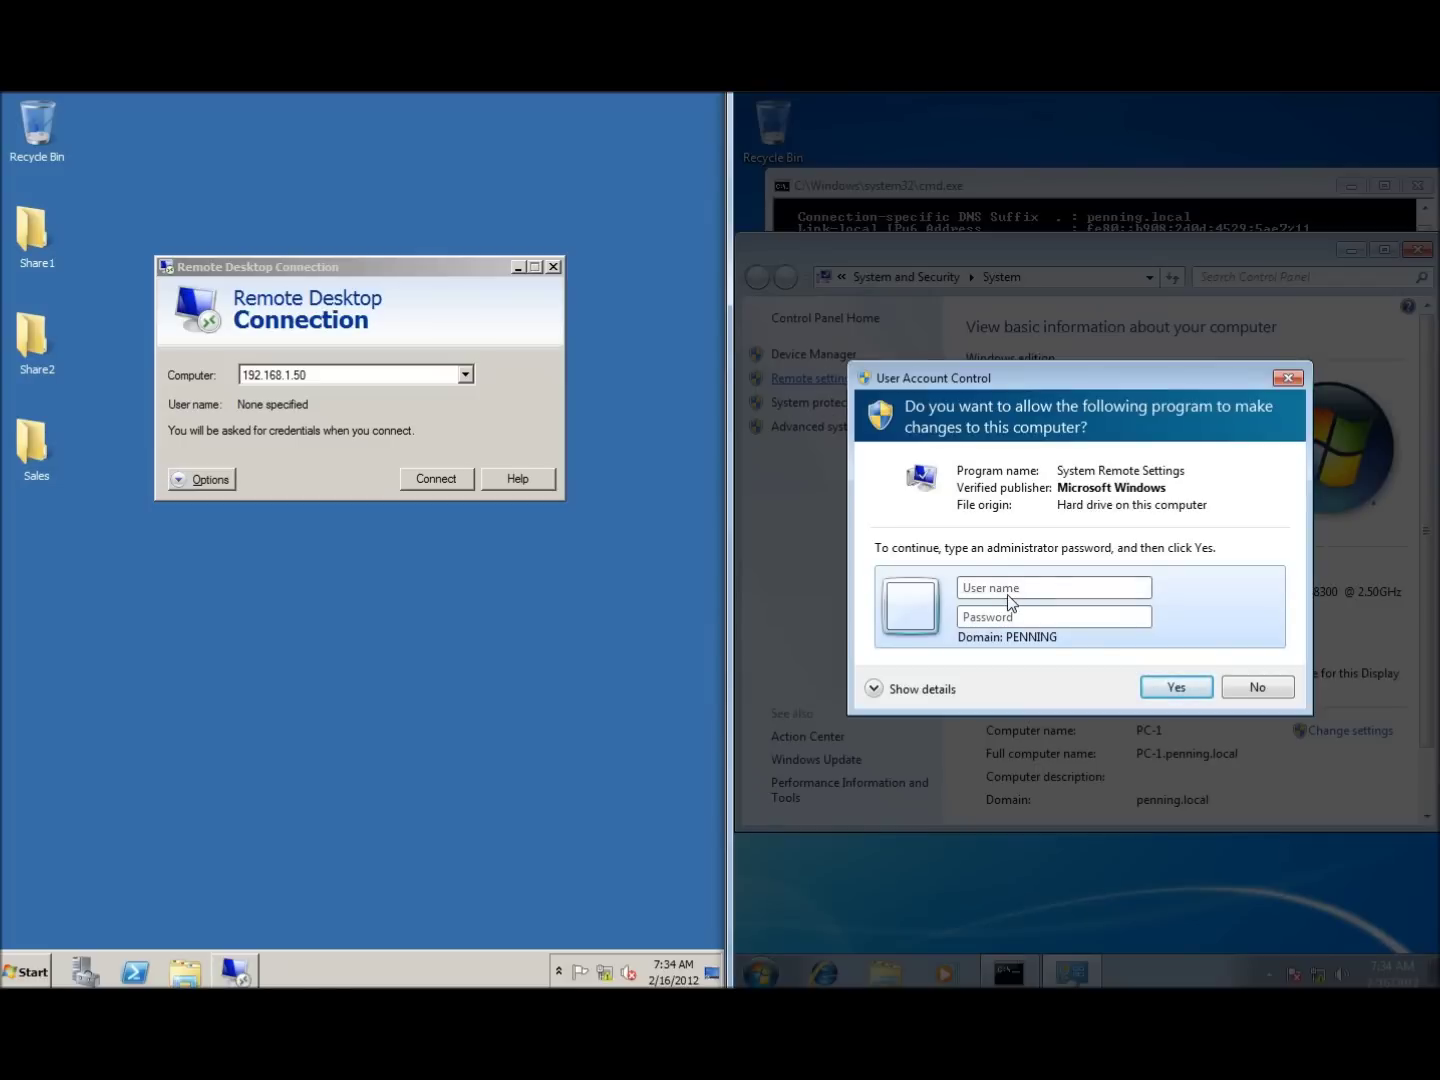
pyautogui.write('adm')
pyautogui.write('inistrator')
pyautogui.write('••••••••')
pyautogui.press('Return')
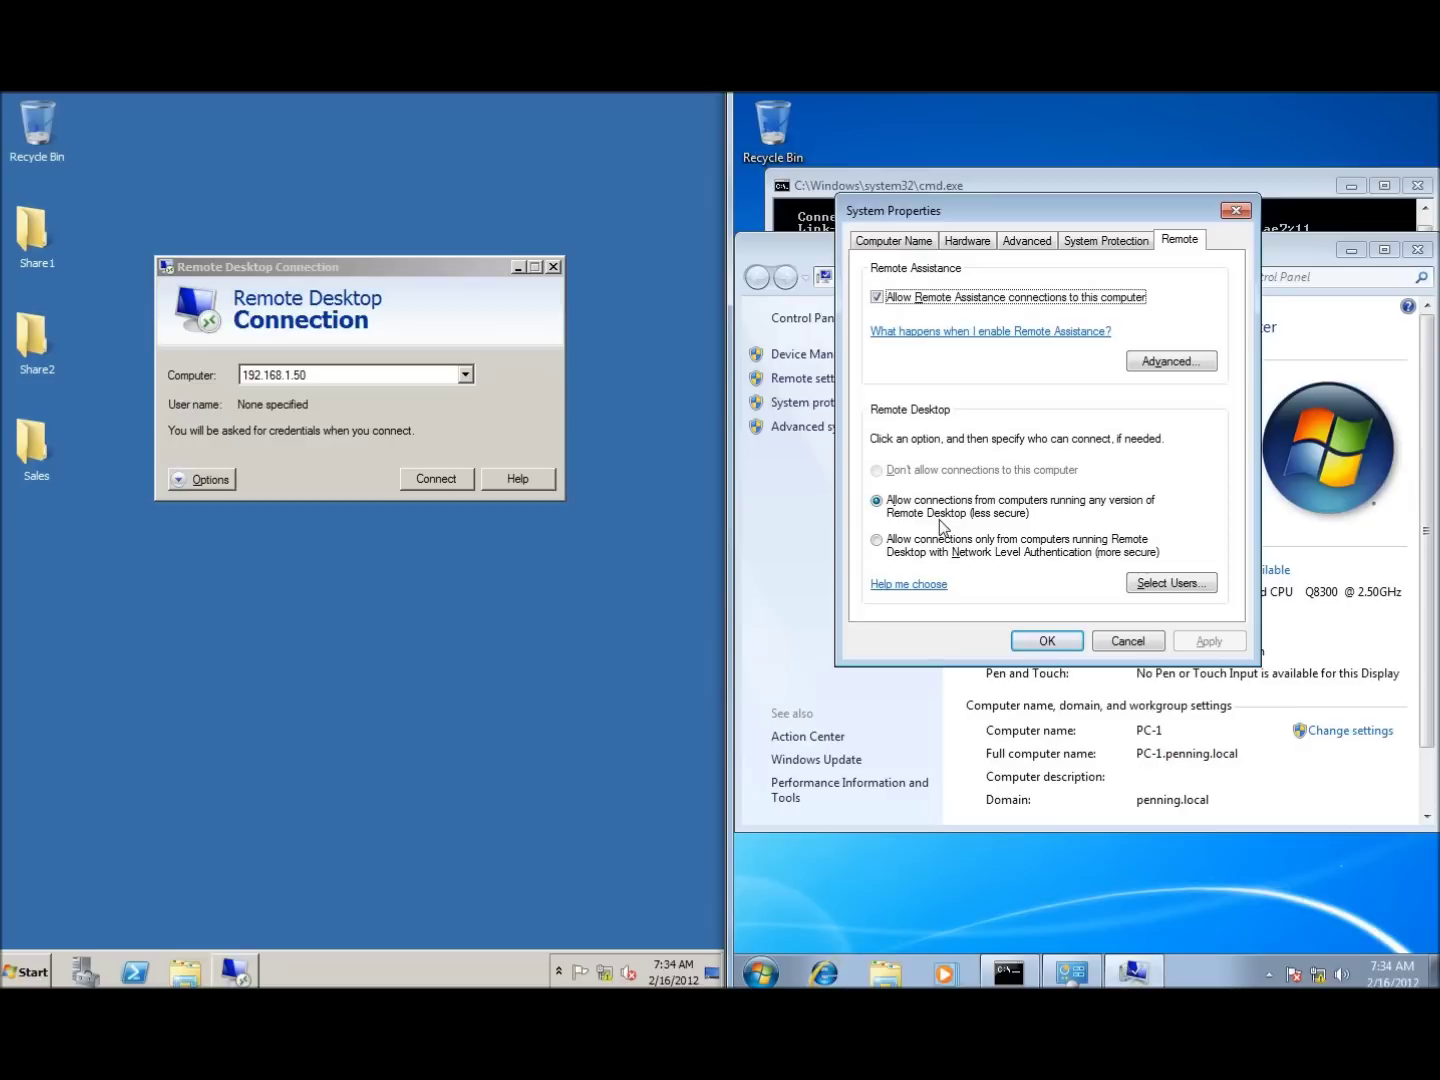
pyautogui.click(1048, 641)
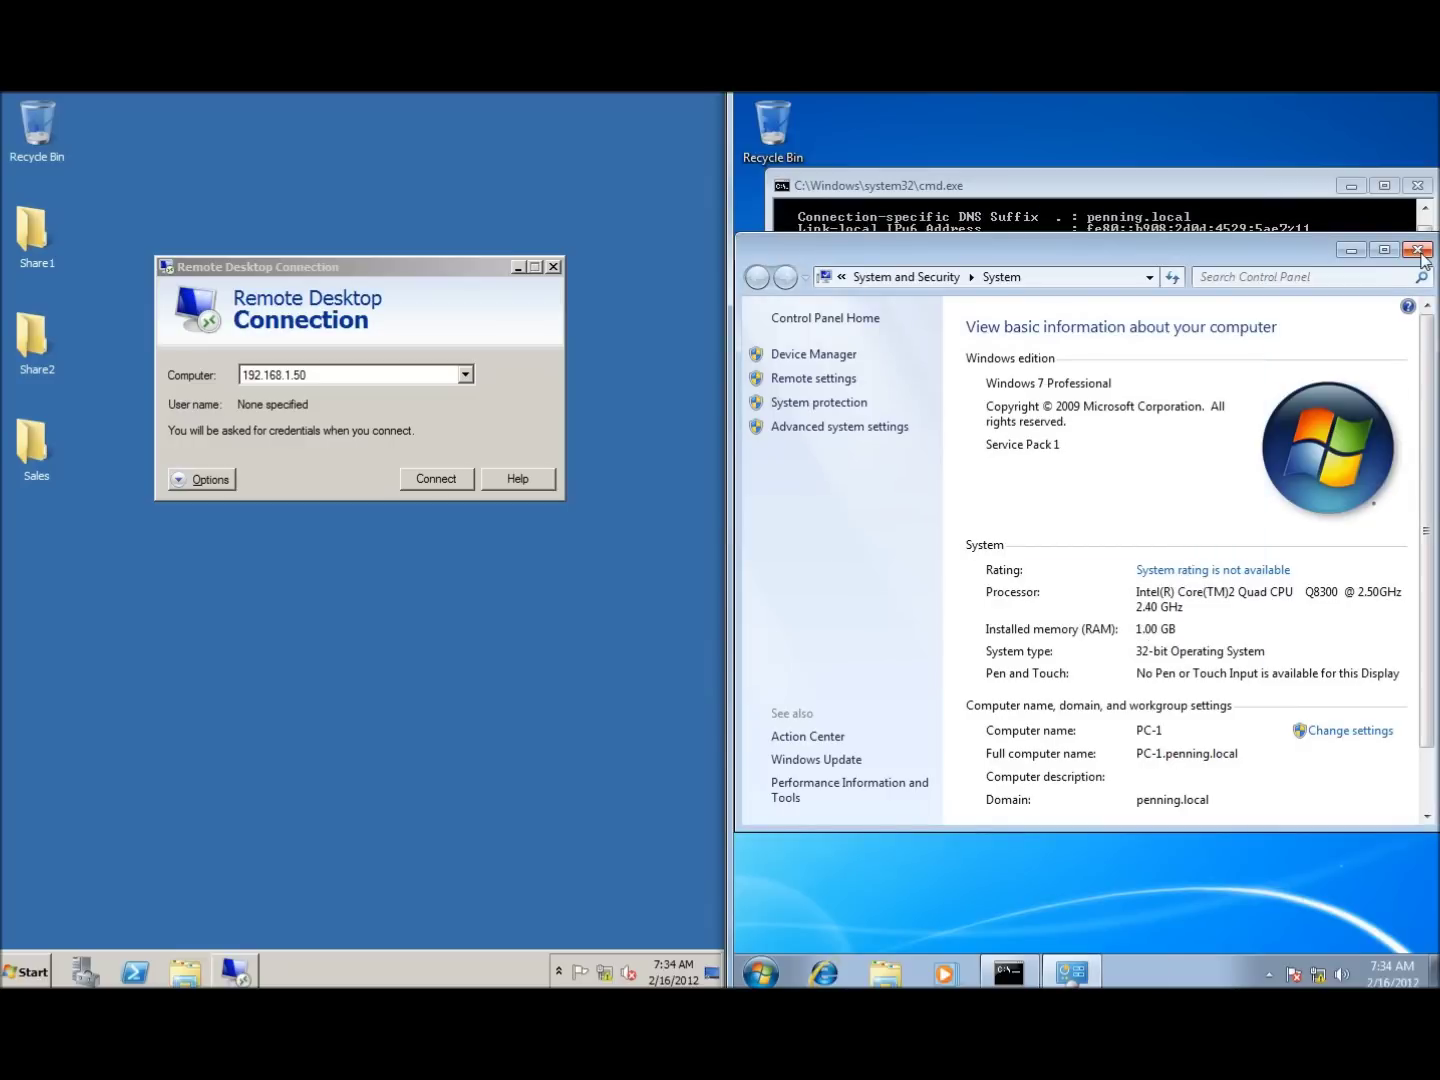
pyautogui.click(1418, 250)
# Step: Examine the programs and features allowed through Windows Firewall in the client's Control Panel
pyautogui.click(760, 972)
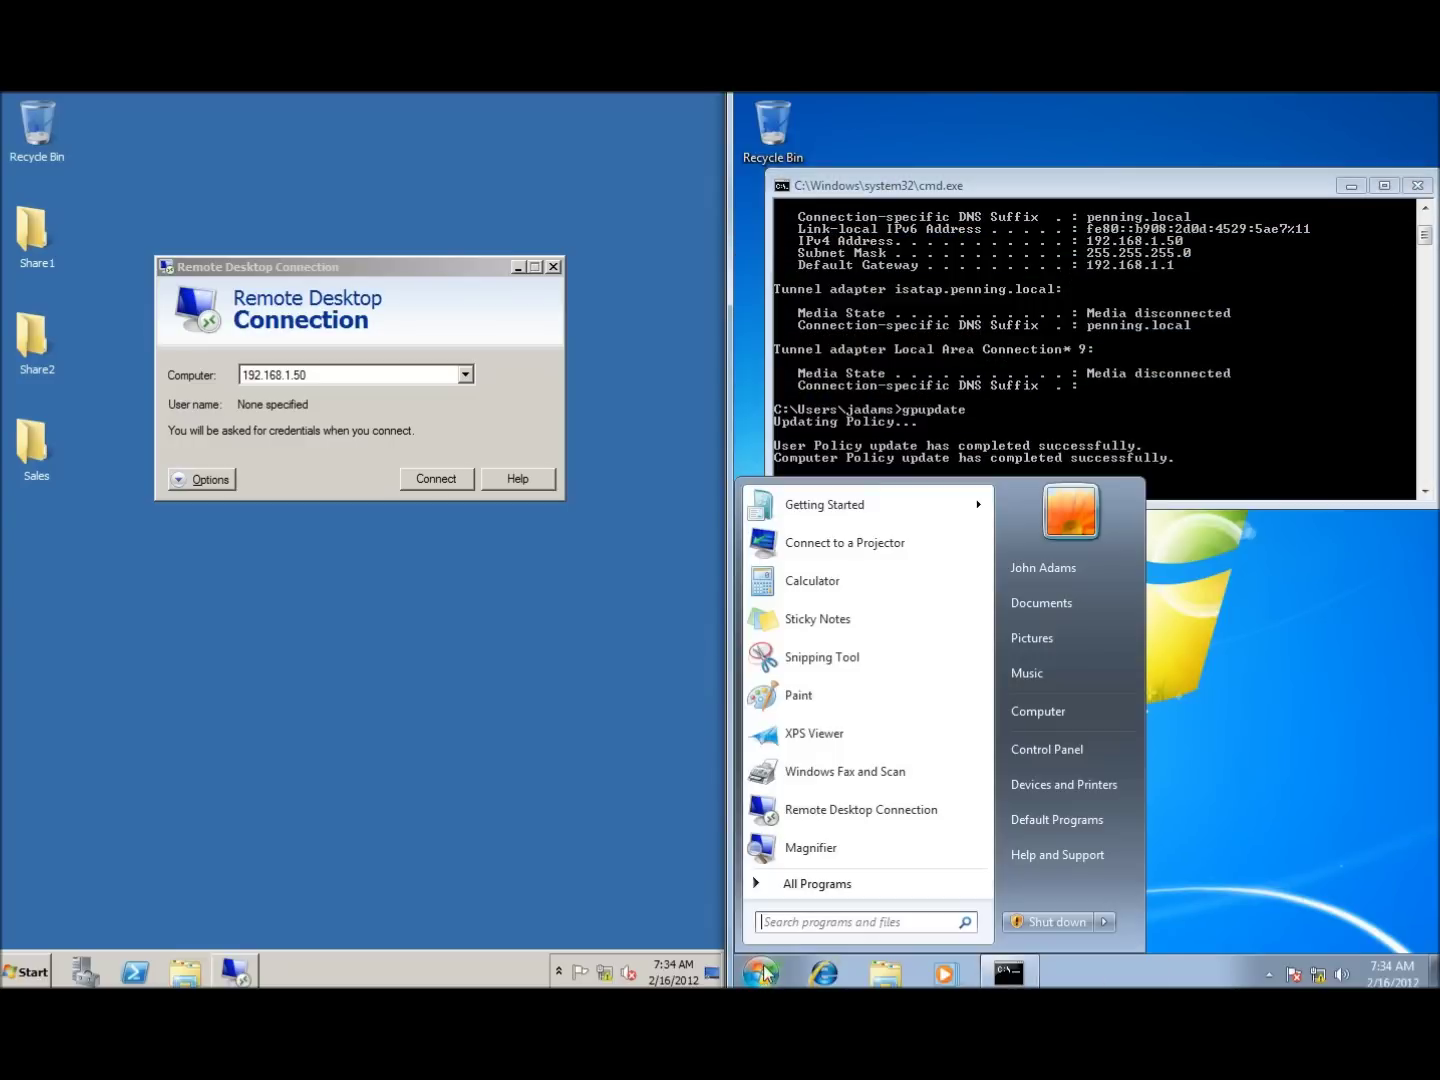
pyautogui.click(1046, 752)
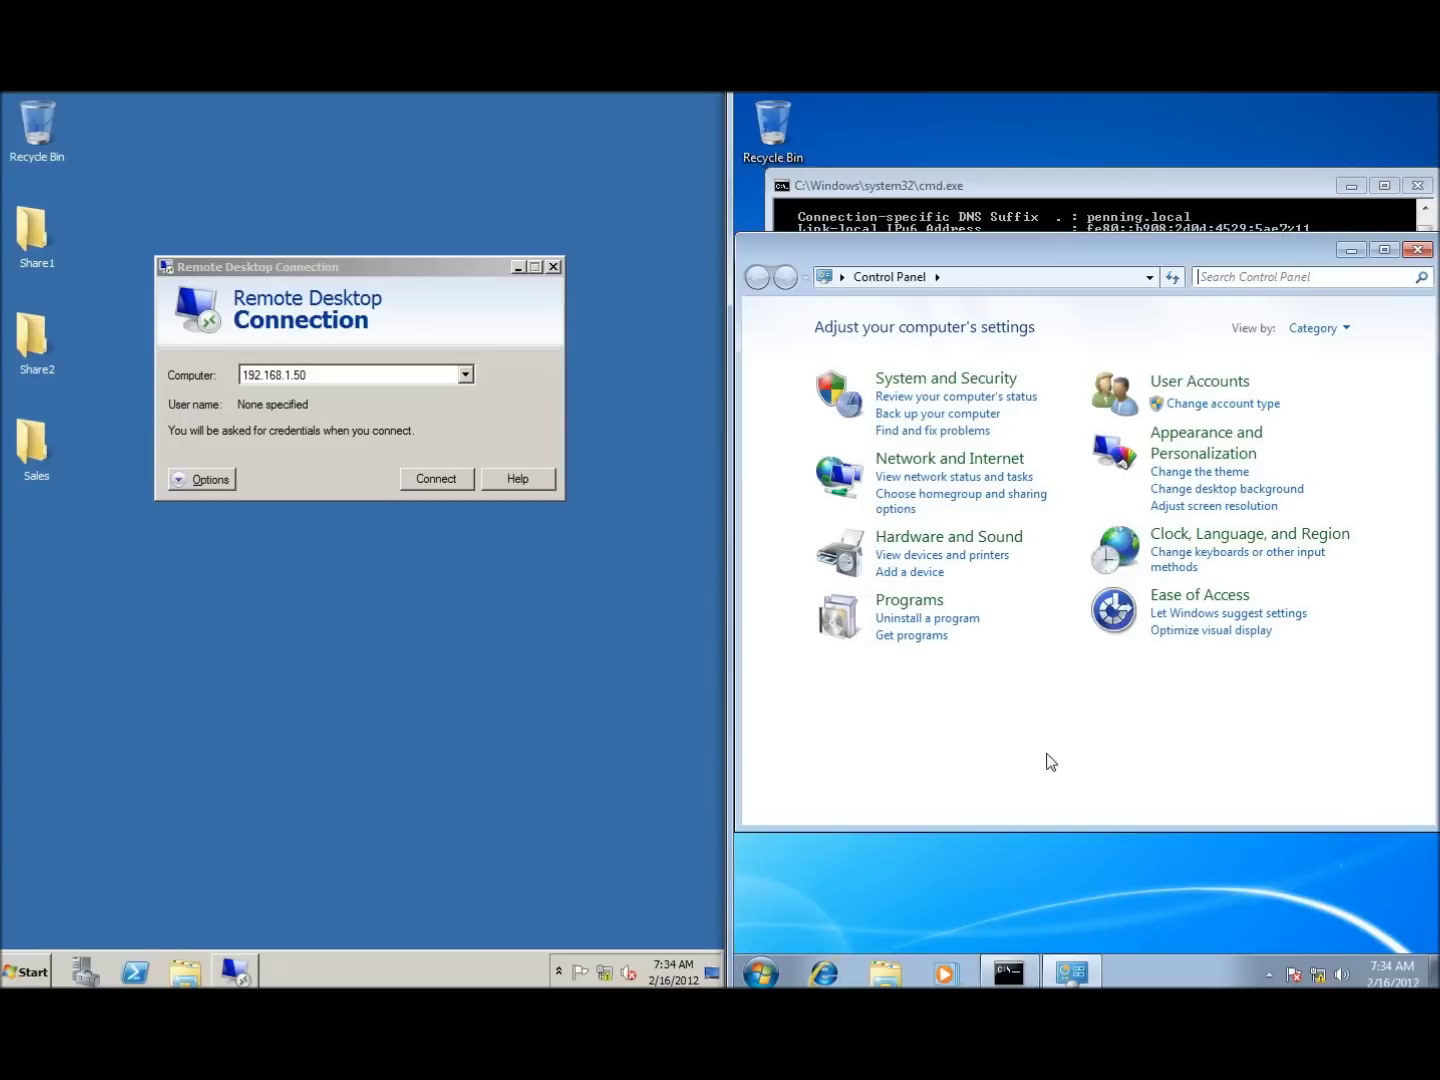
pyautogui.click(932, 379)
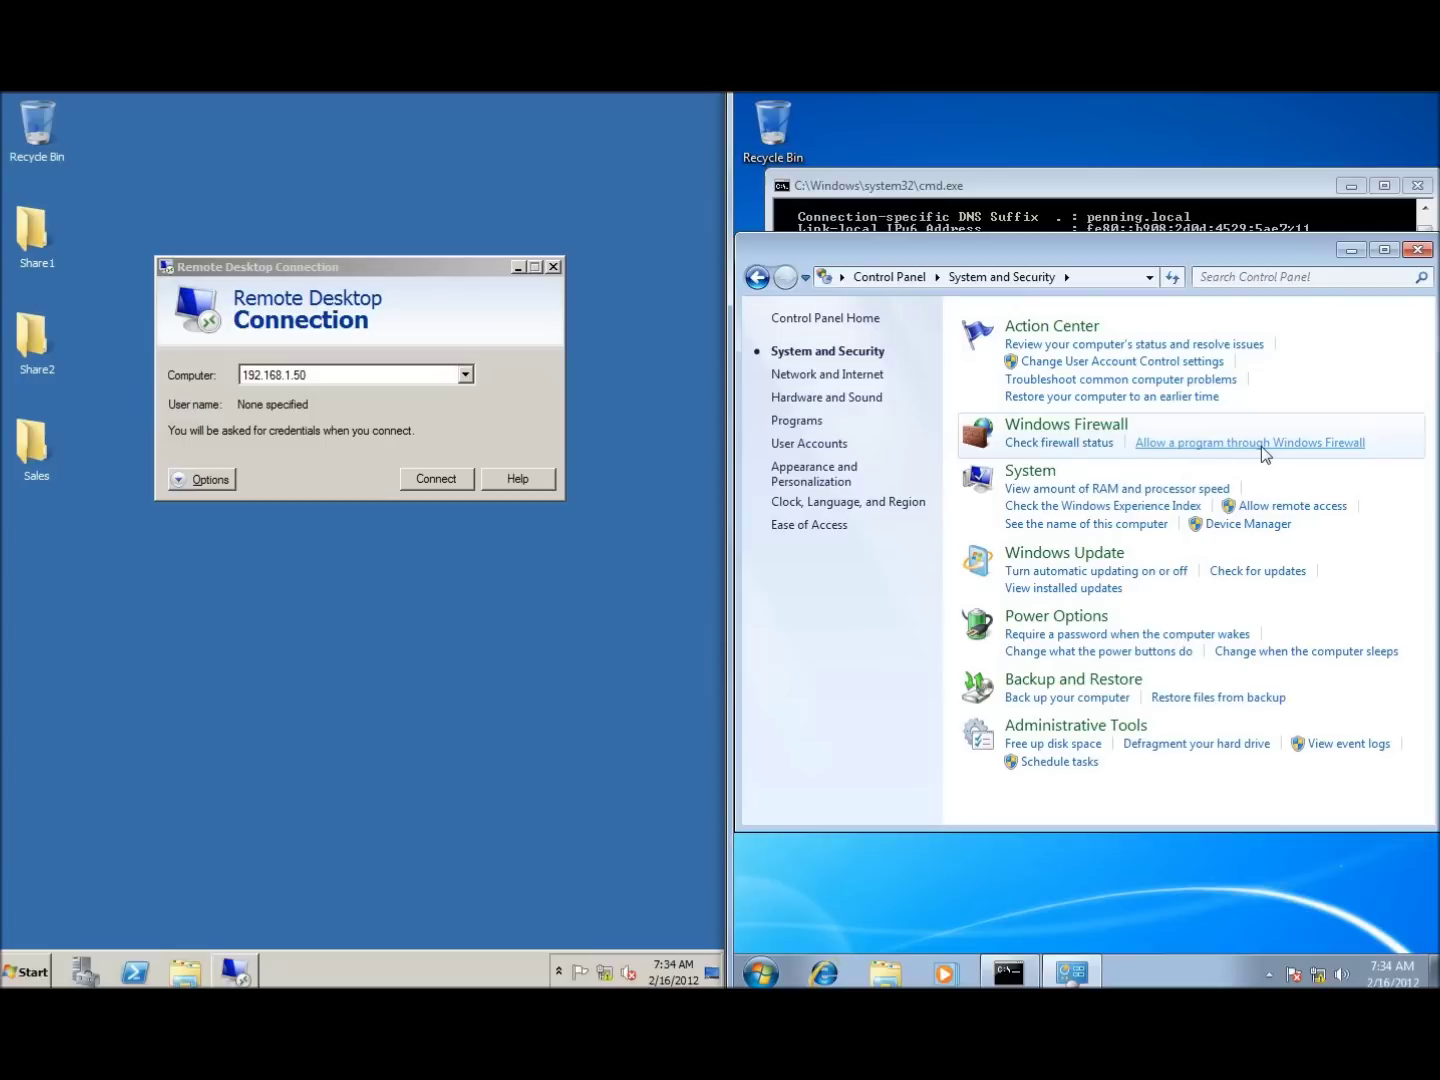
pyautogui.click(1273, 446)
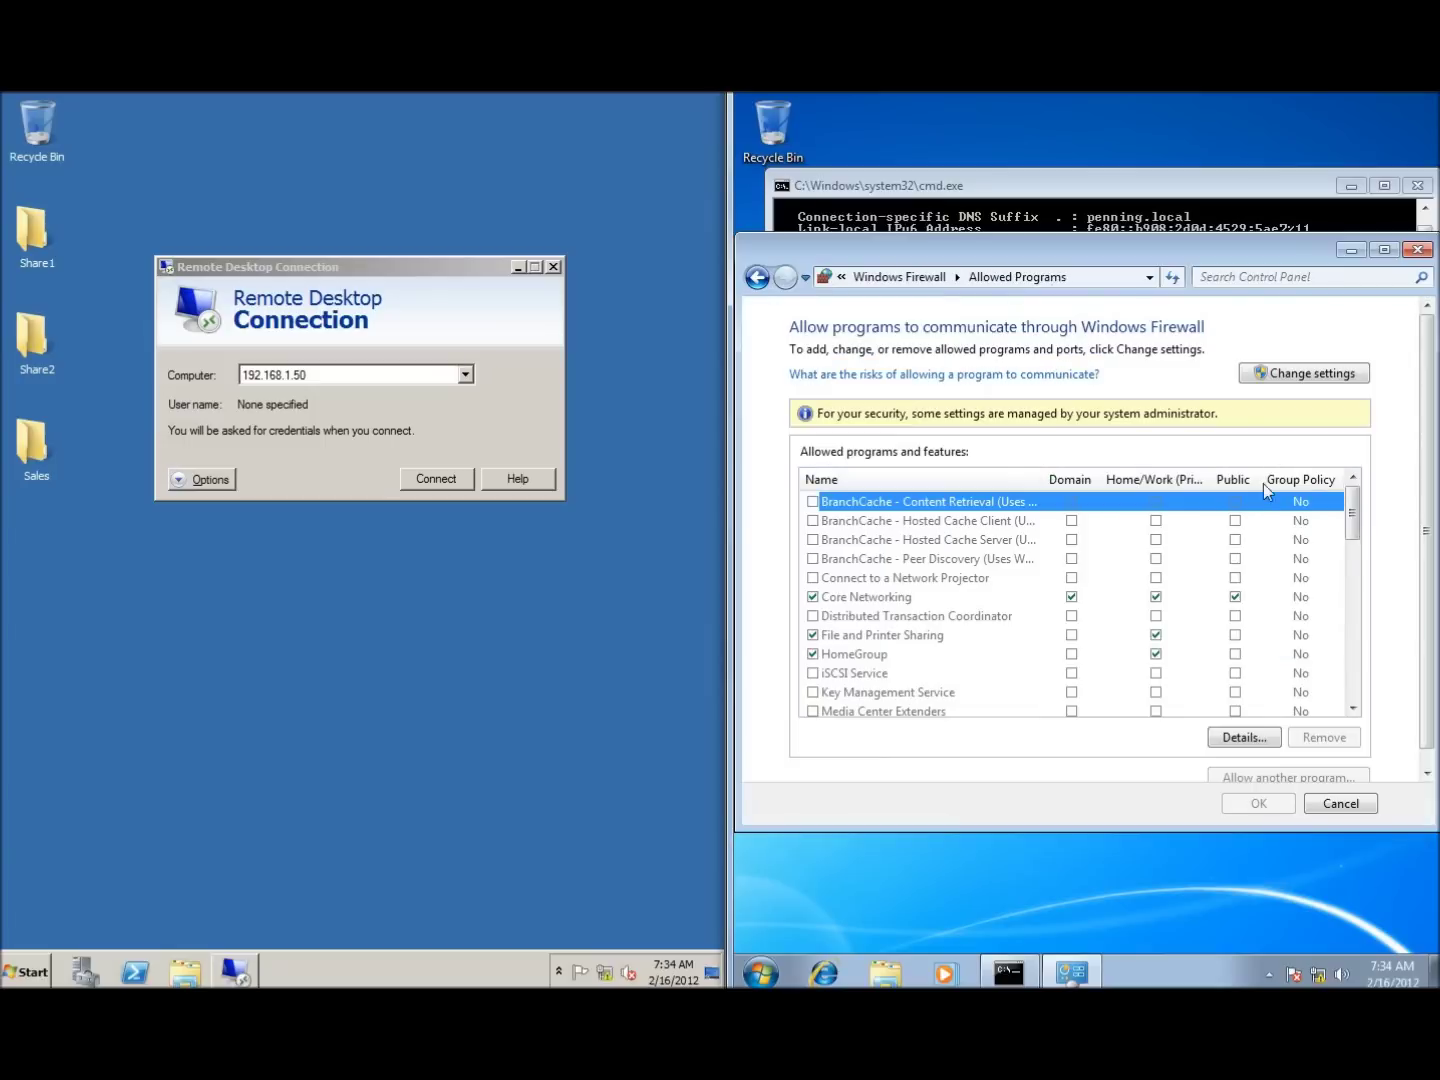
pyautogui.moveTo(1354, 530); pyautogui.dragTo(1309, 627)
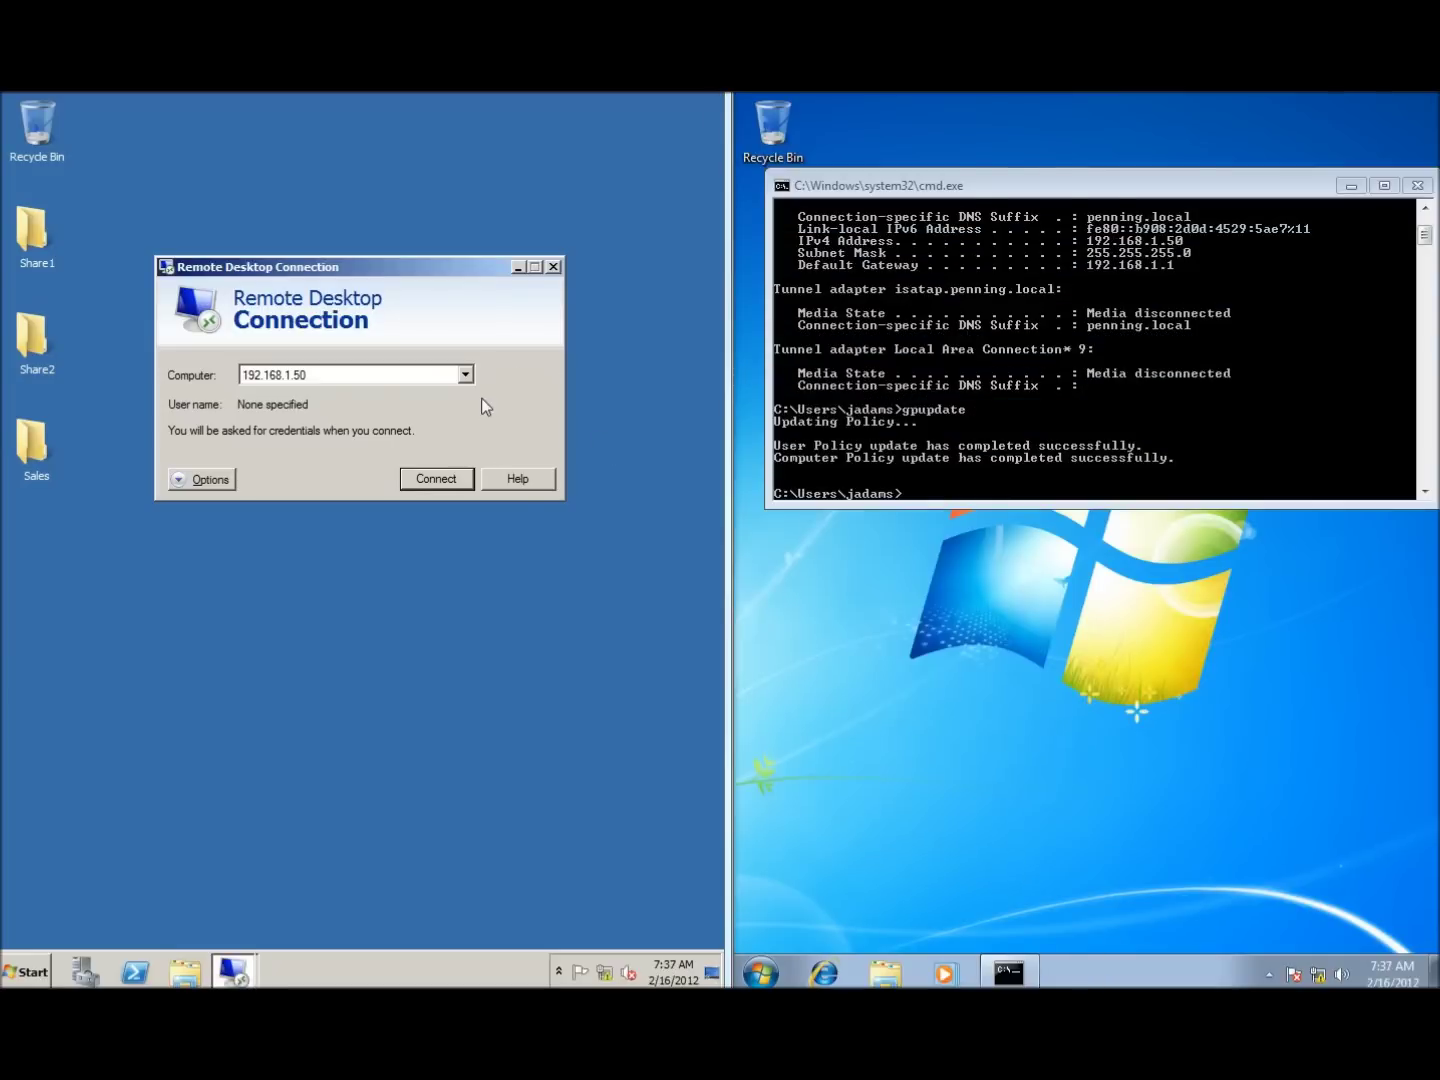
# Step: Start a Remote Desktop connection from the server to 192.168.1.50 as the PENNING domain administrator, entering the account password
pyautogui.click(432, 479)
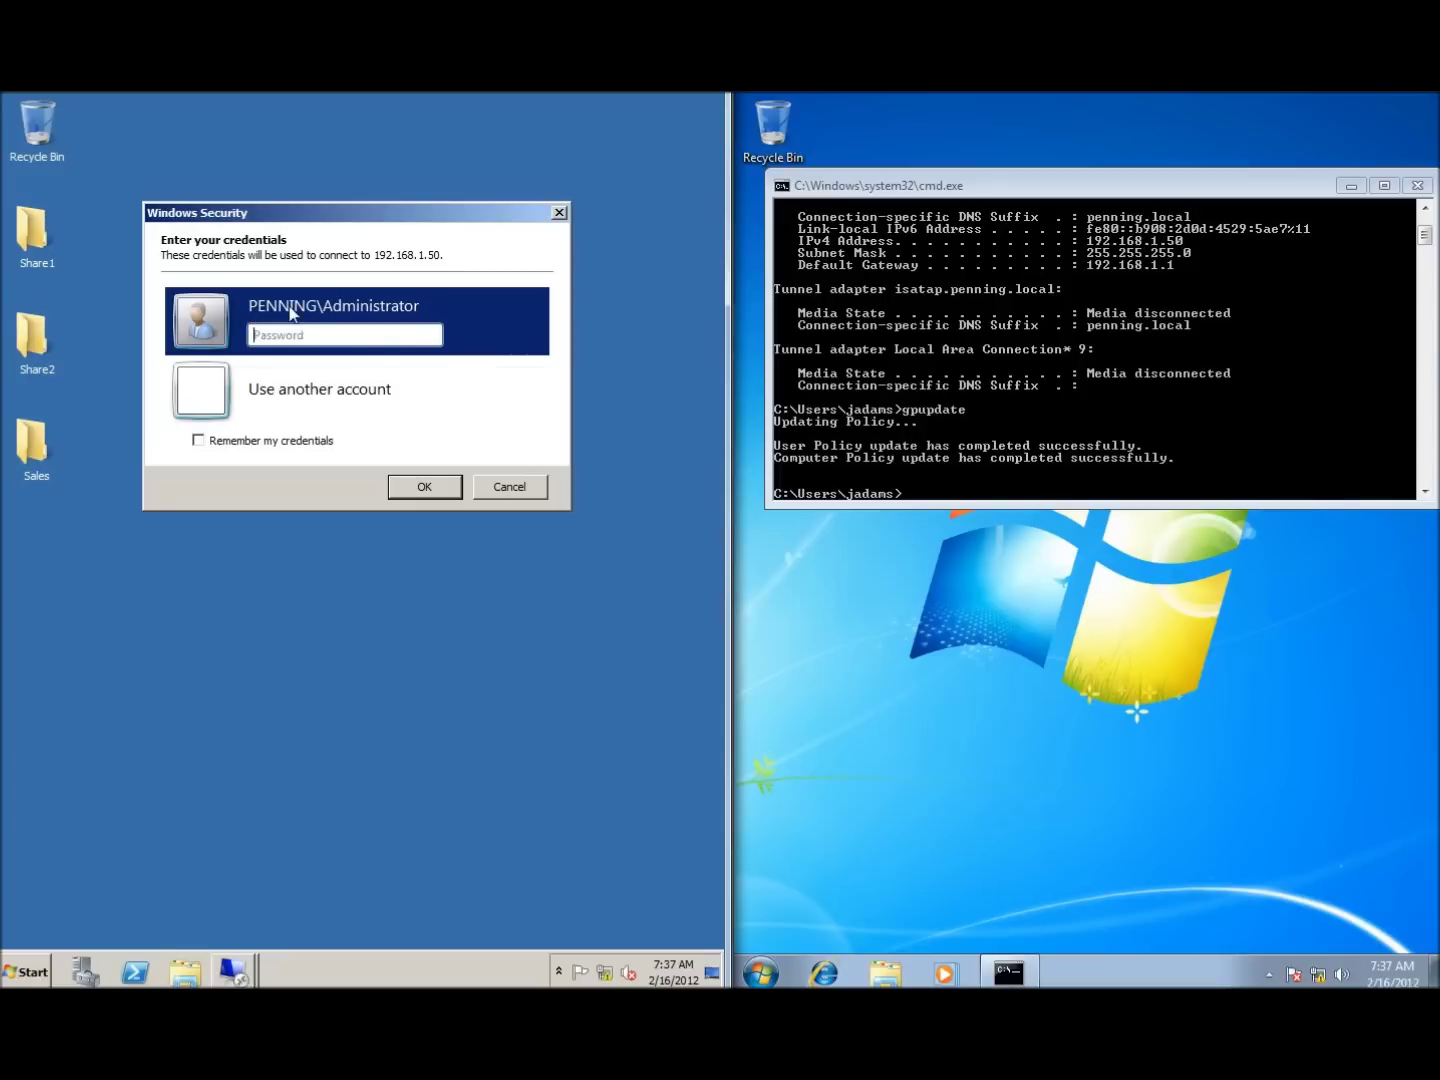
pyautogui.click(319, 346)
pyautogui.write('••••••••')
pyautogui.press('Return')
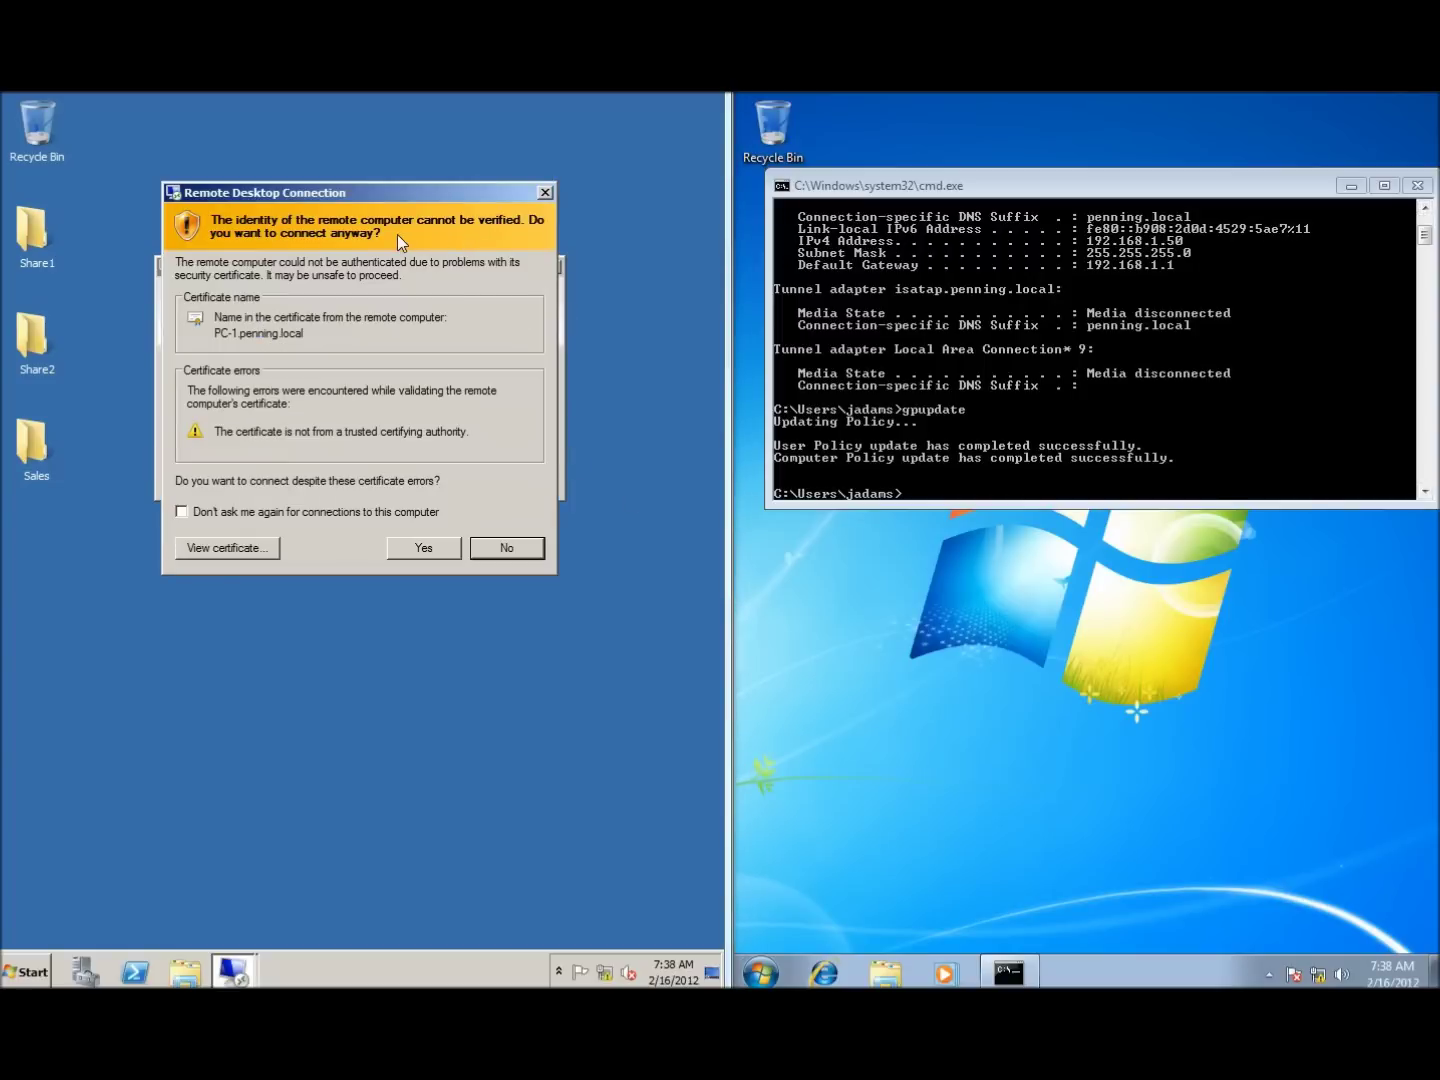
# Step: Connect despite the certificate errors and take over the client, approving the disconnection of its logged-on user's session
pyautogui.click(424, 548)
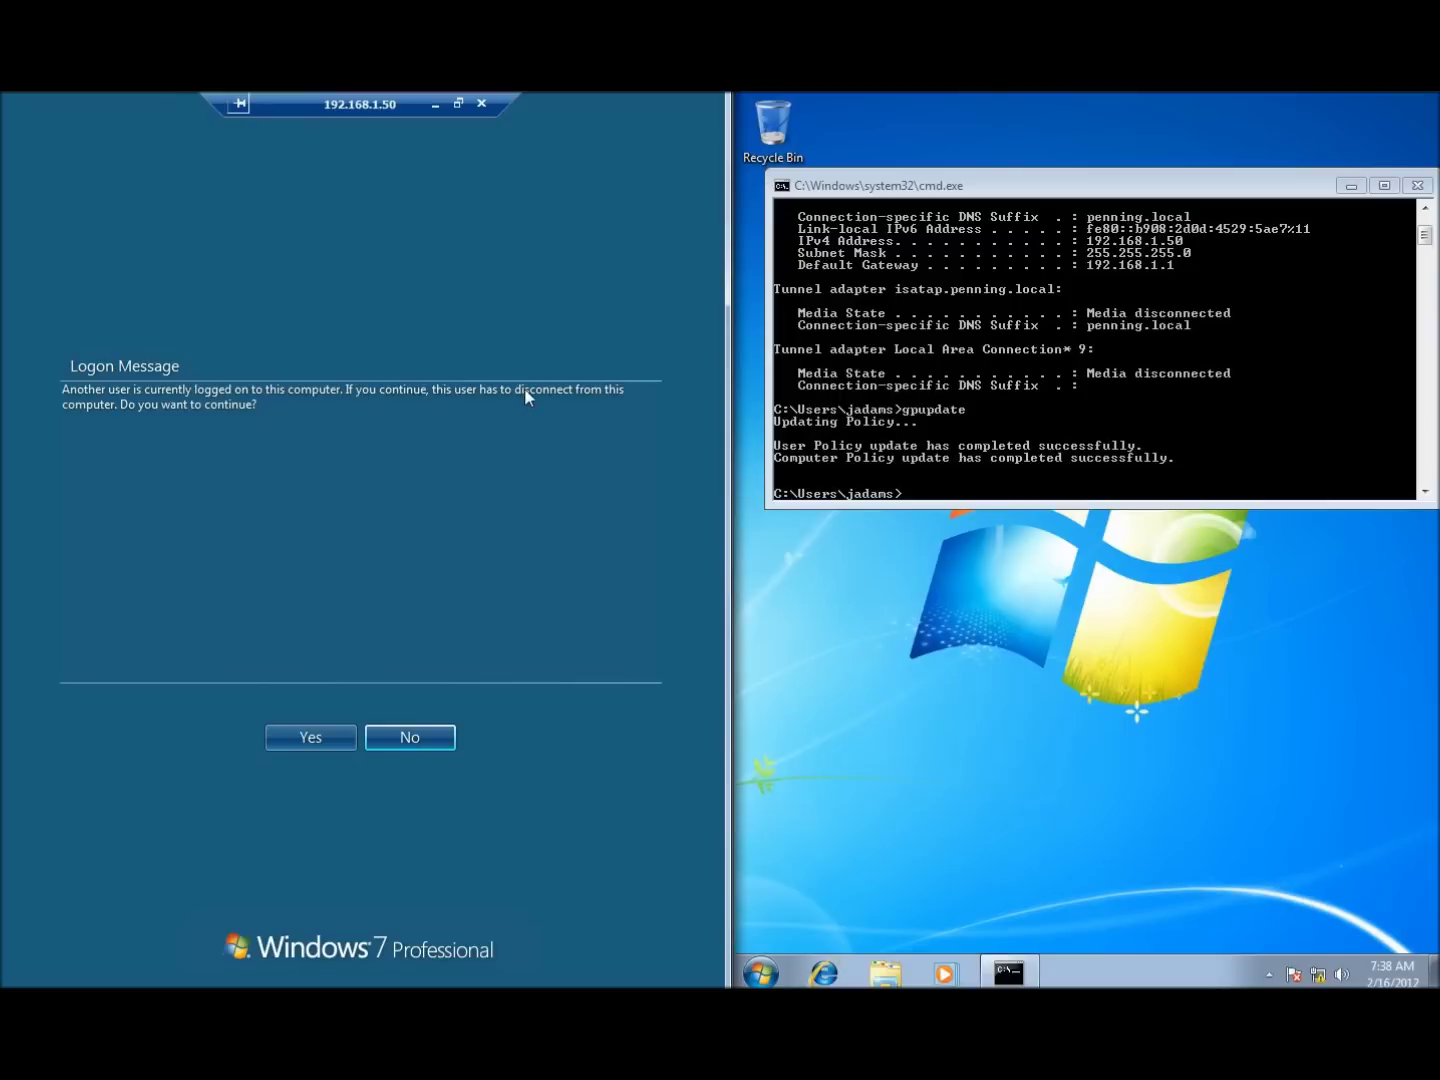
pyautogui.click(301, 737)
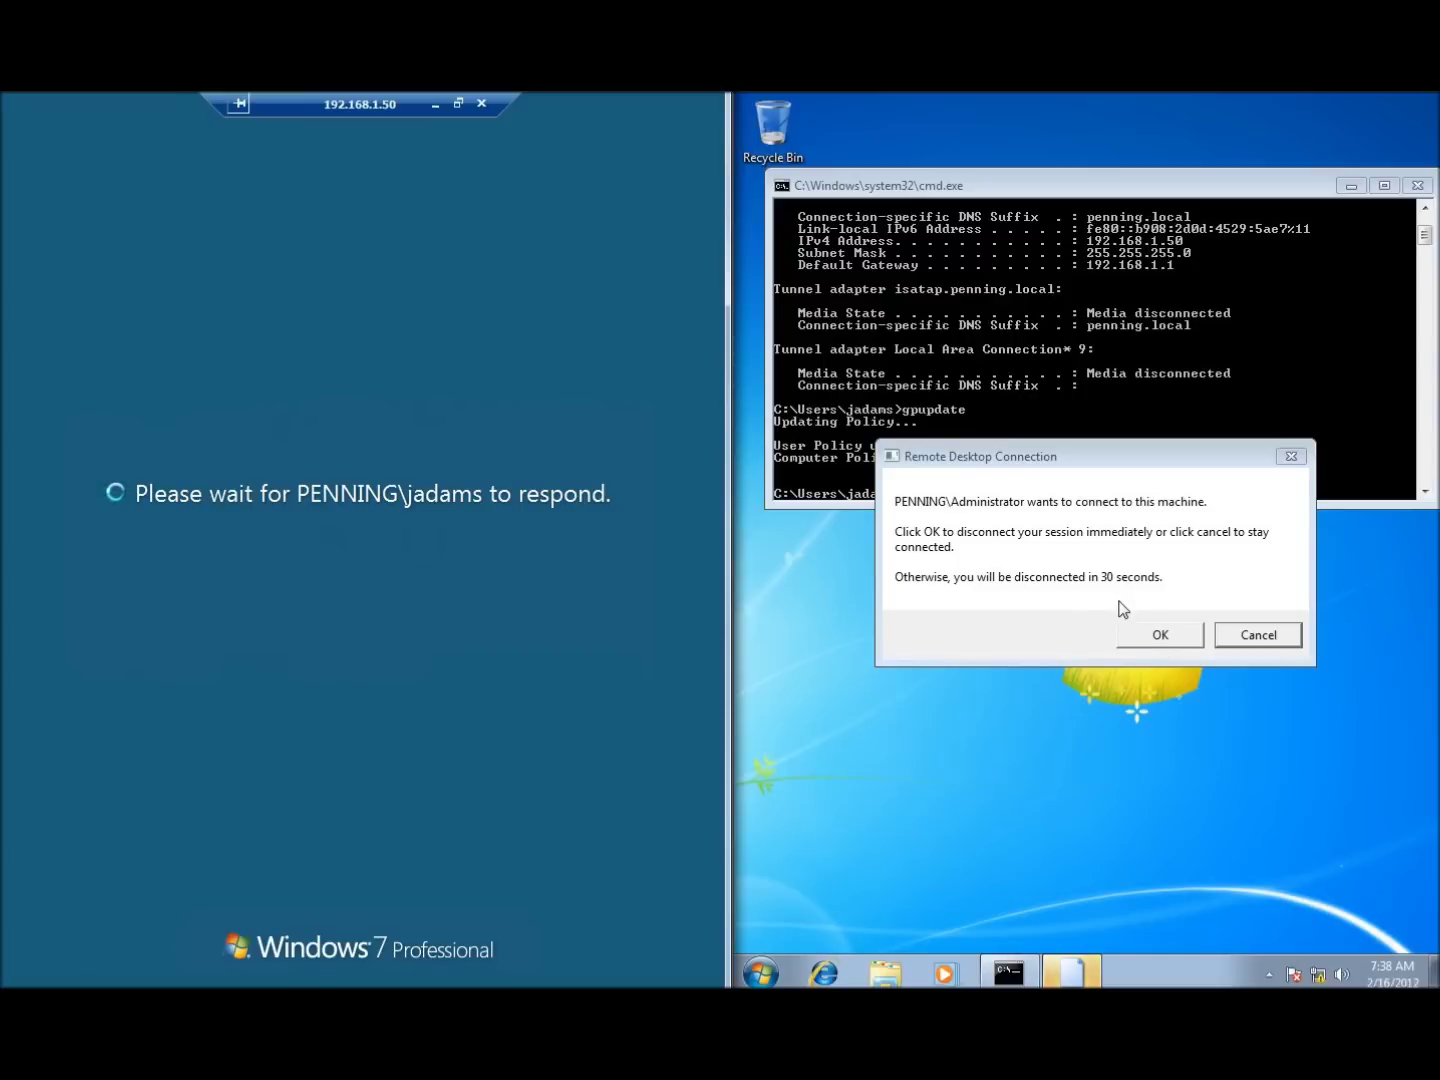
pyautogui.click(1160, 635)
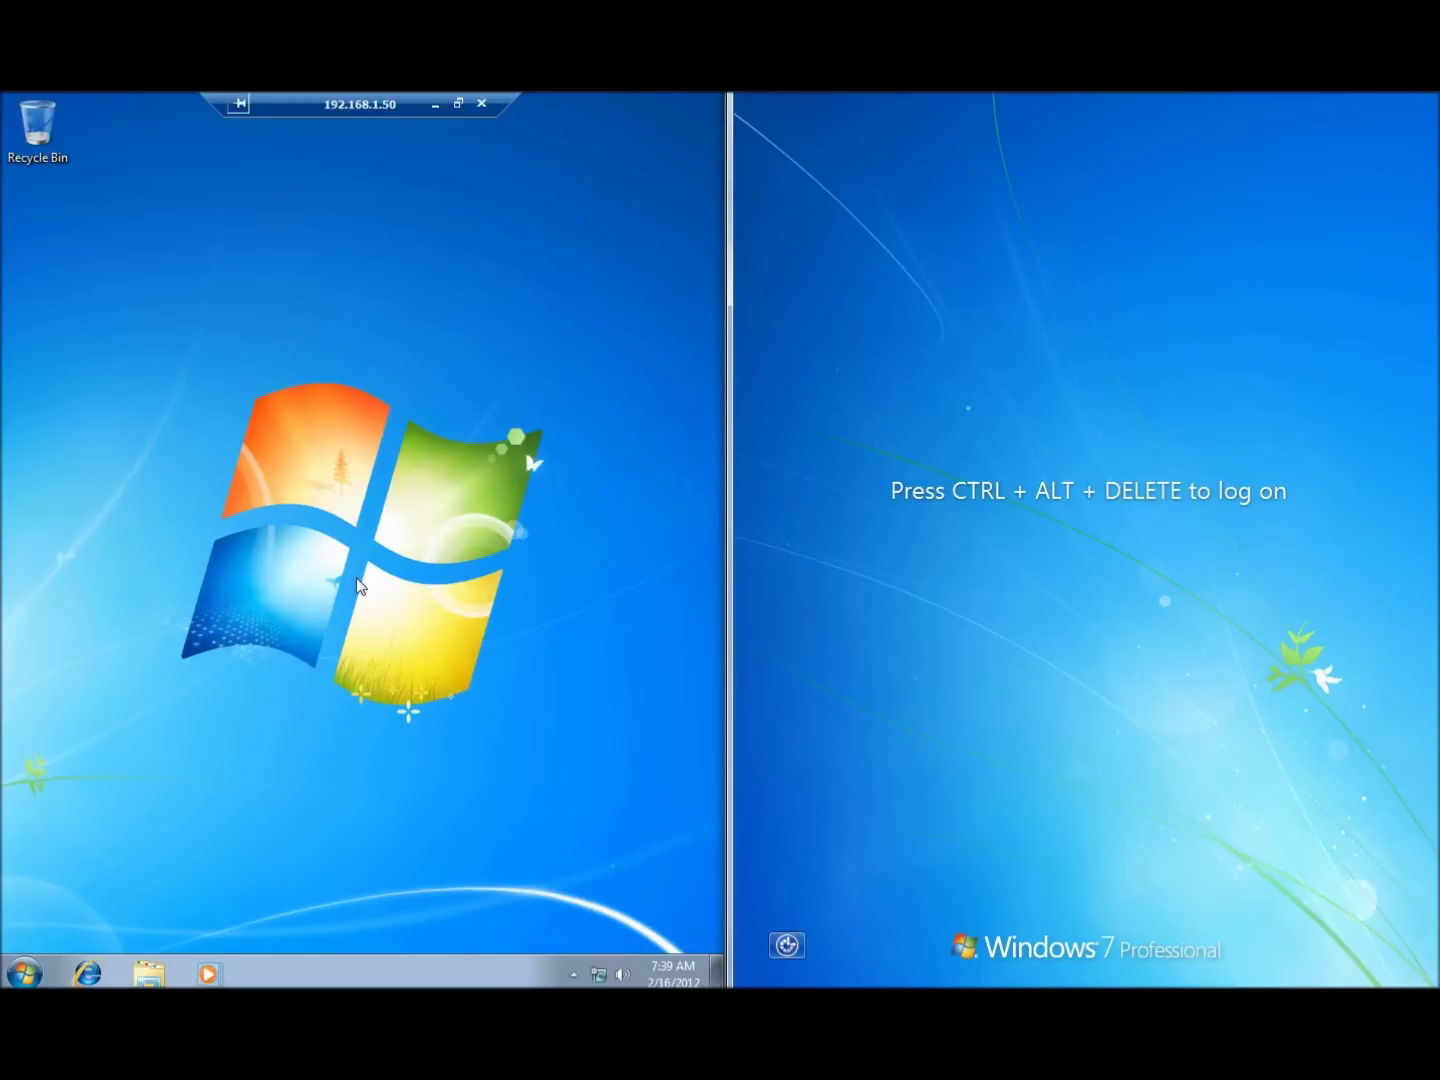
# Step: Disconnect the administrator's Remote Desktop session from the client's desktop without logging off
pyautogui.click(24, 972)
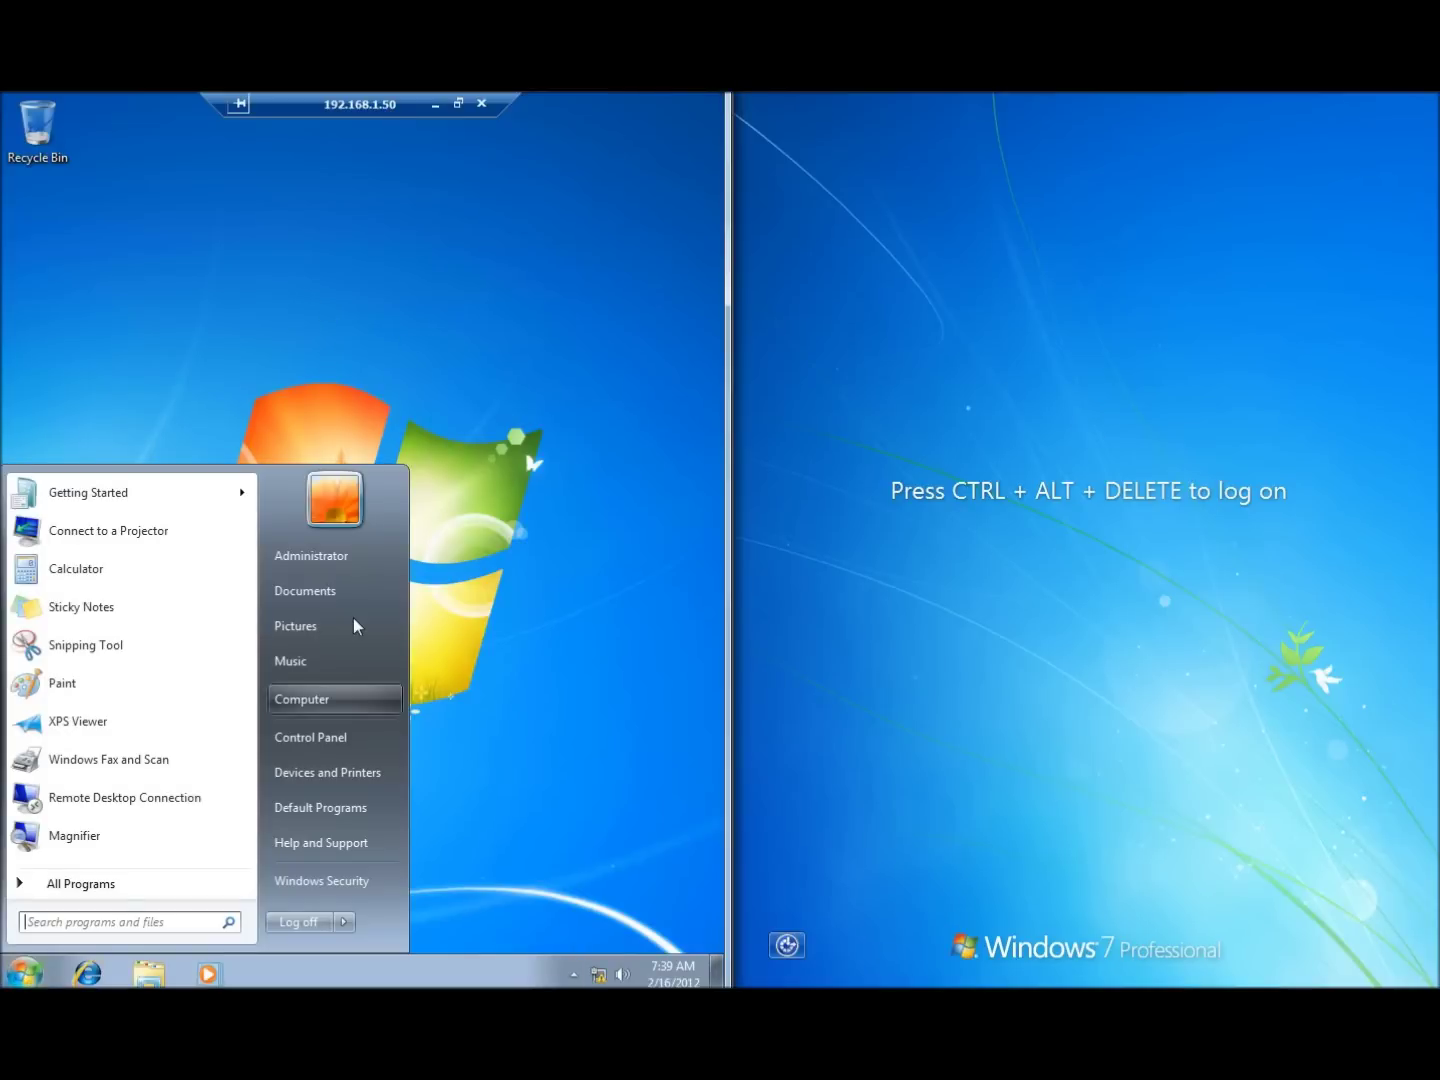
pyautogui.click(499, 595)
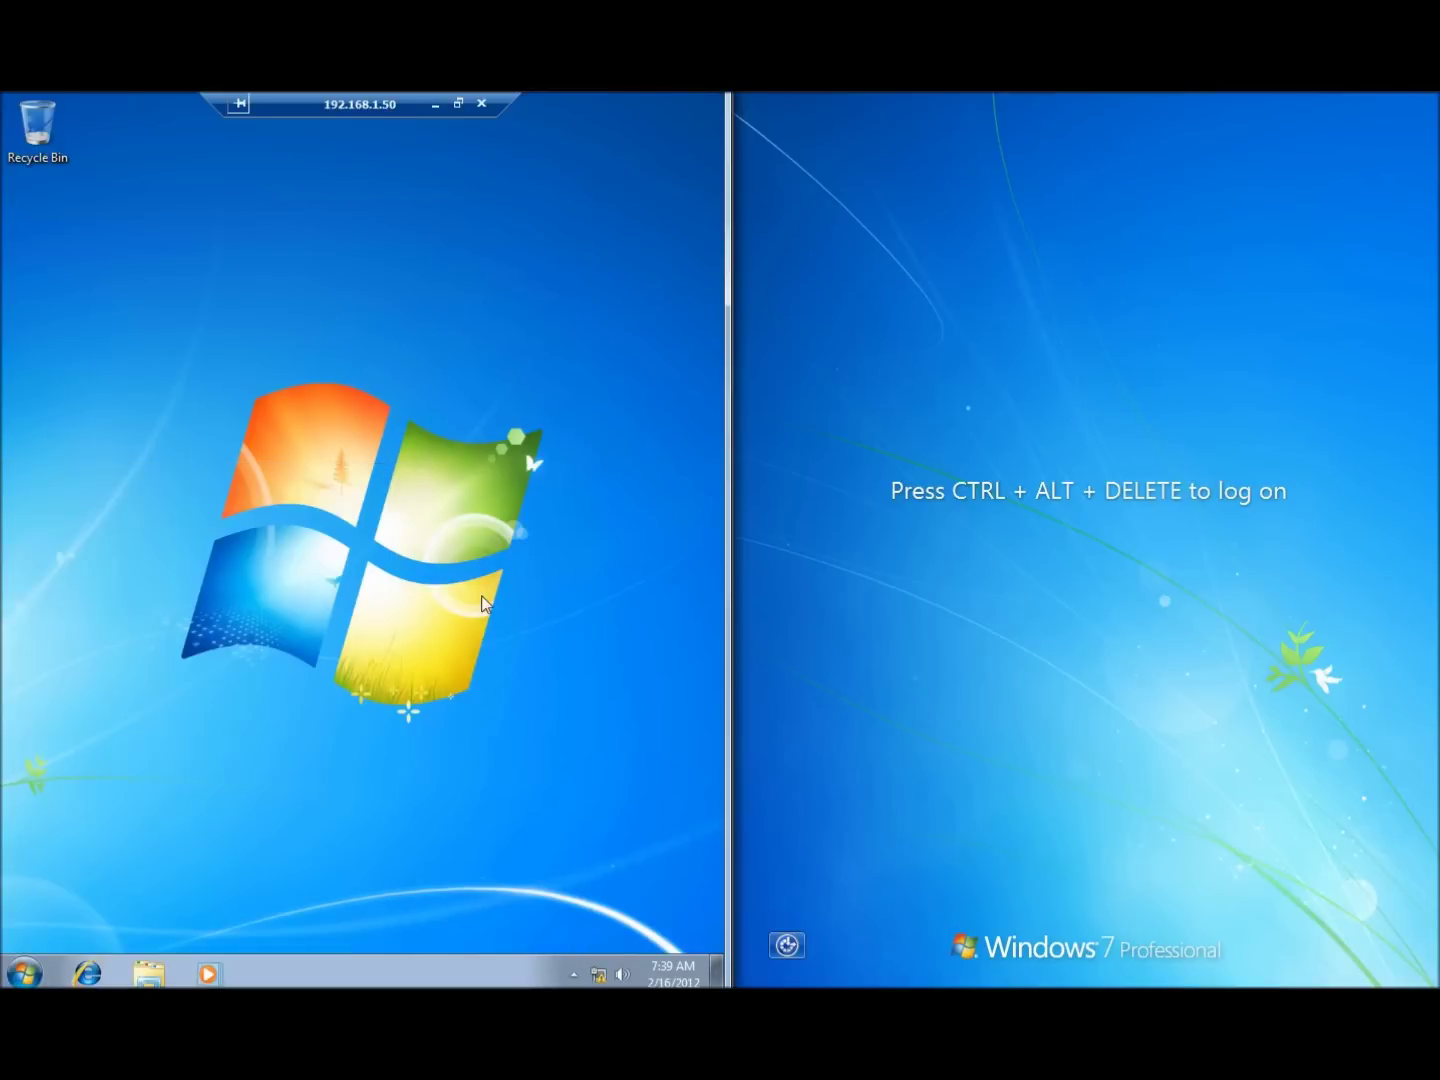
pyautogui.click(25, 972)
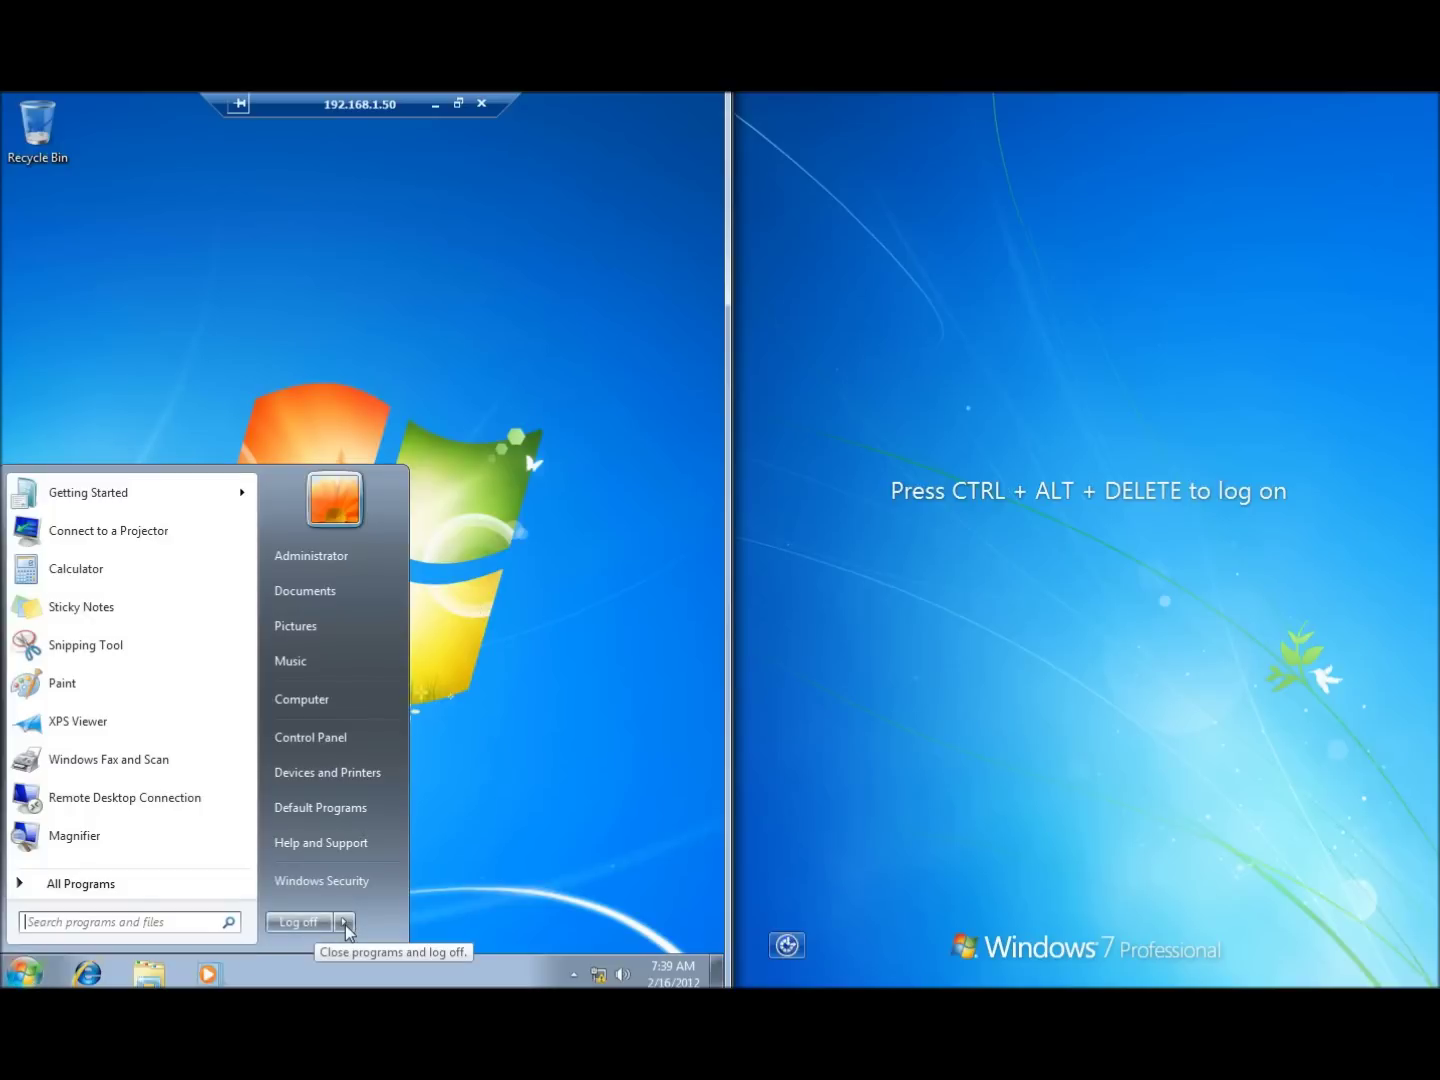
pyautogui.moveTo(344, 923)
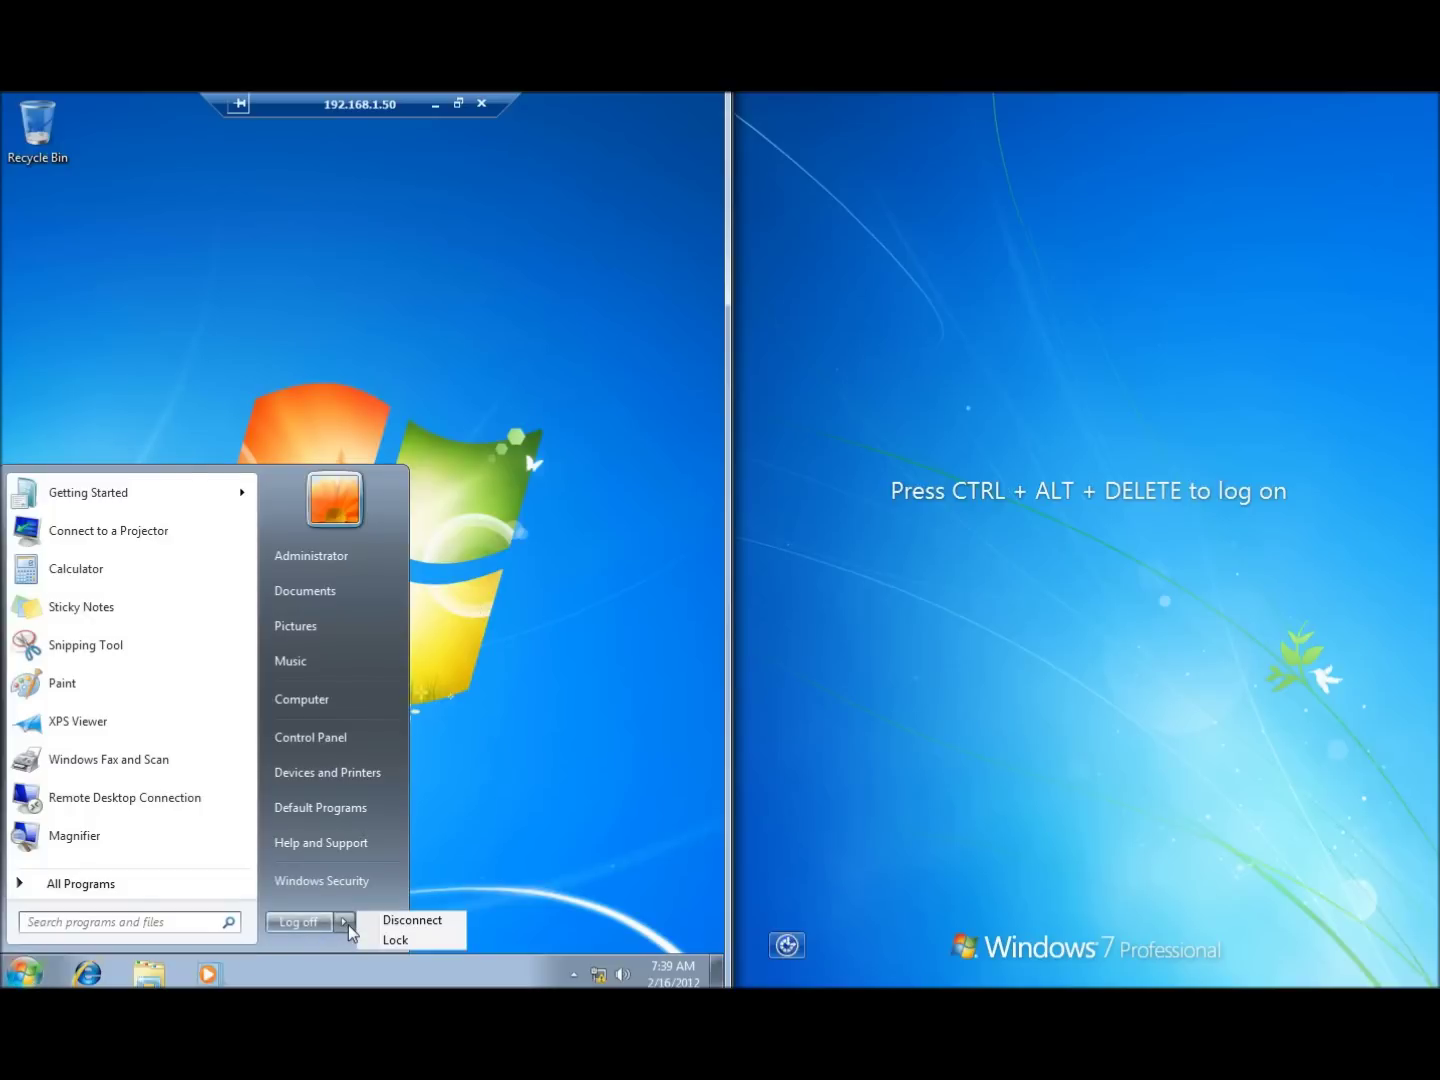
pyautogui.click(403, 922)
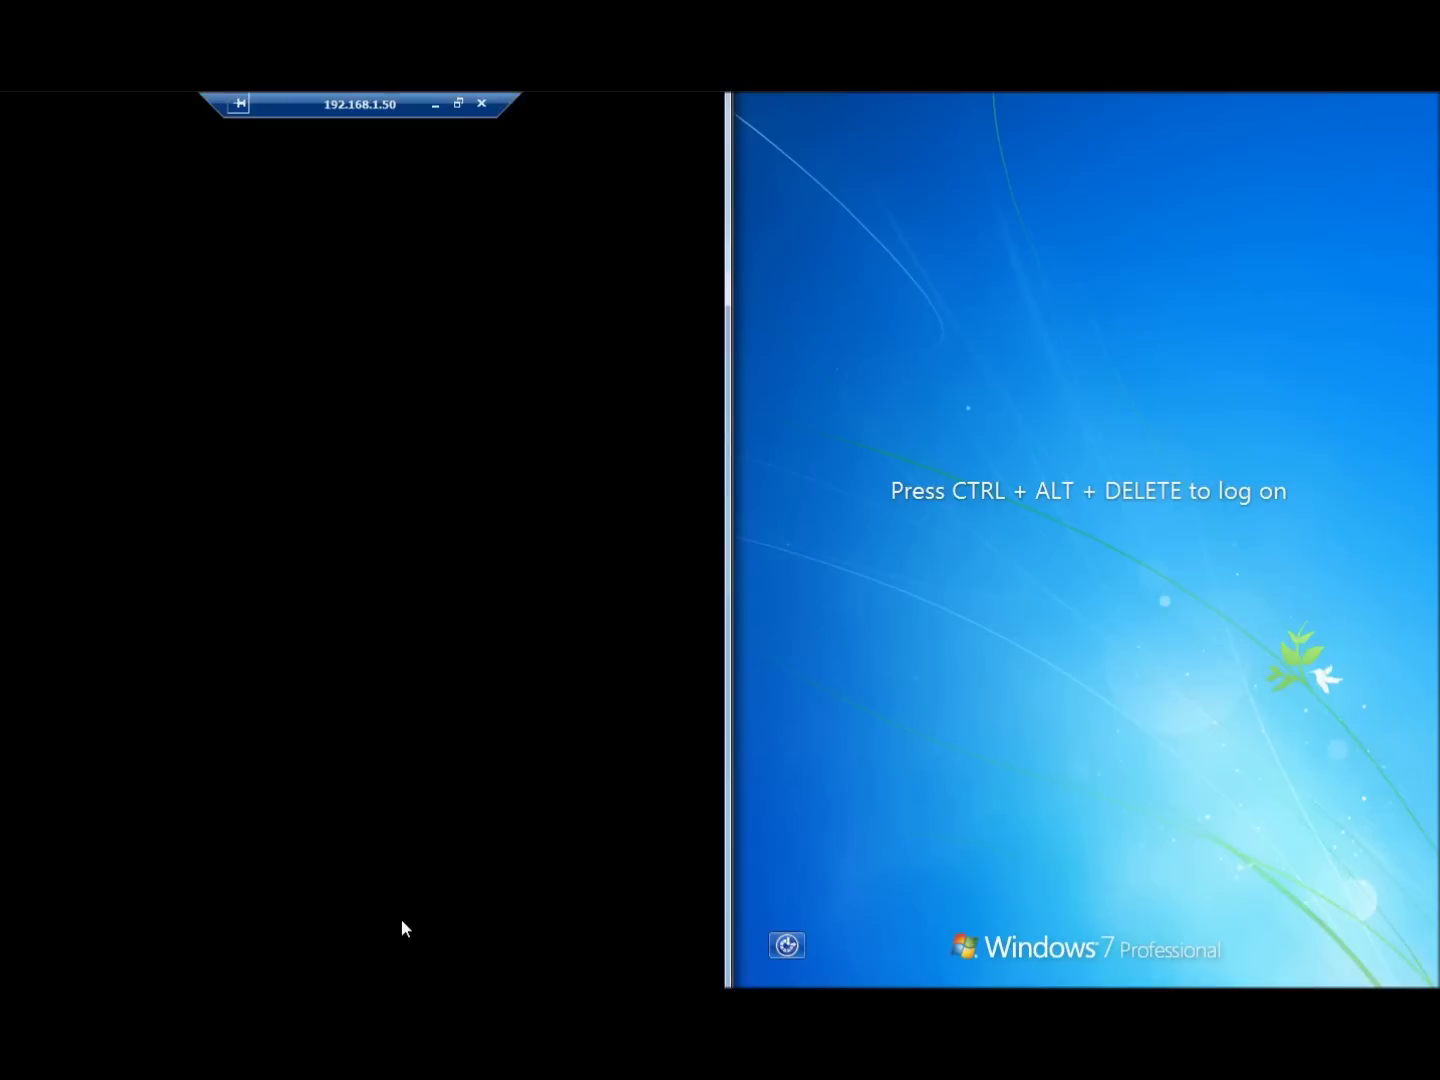